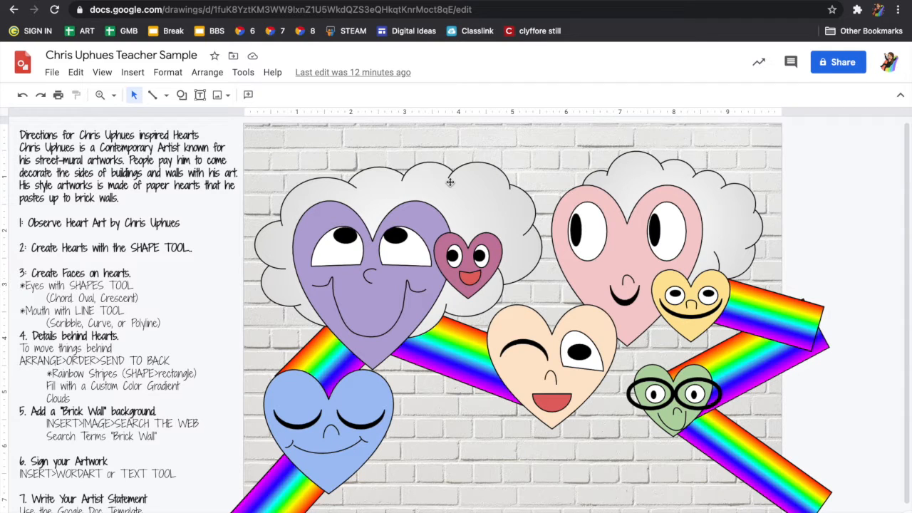
Select the whole sample artwork, shrink it to a thumbnail and park it outside the canvas beside its lower-right corner.
mouse_move(871, 136)
left_mouse_down()
mouse_move(268, 377)
mouse_move(199, 512)
mouse_move(269, 512)
left_mouse_up()
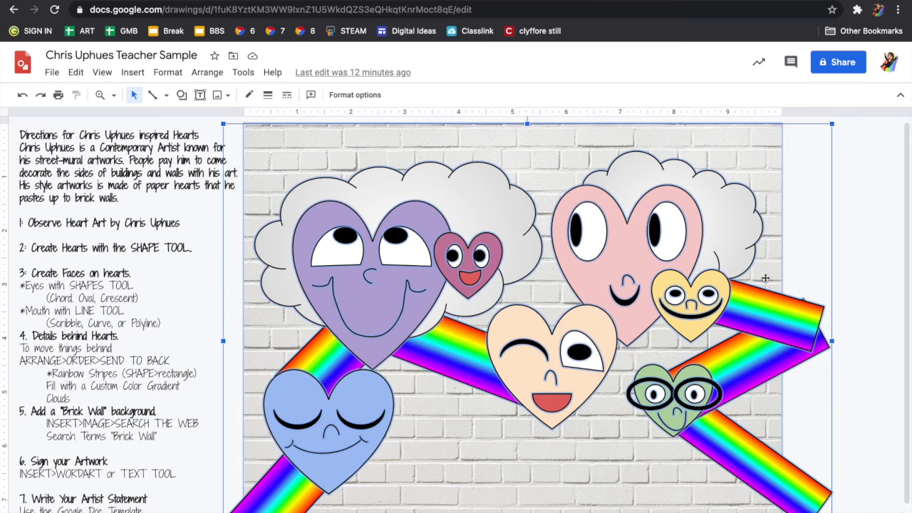
left_click_drag(834, 124, 853, 427)
left_click(850, 371)
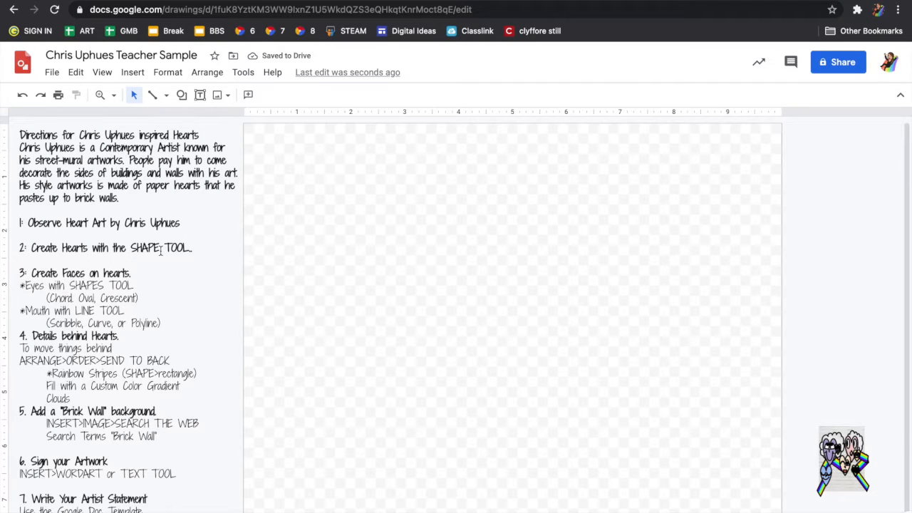
Draw a large heart shape left of centre on the empty canvas.
left_click(182, 94)
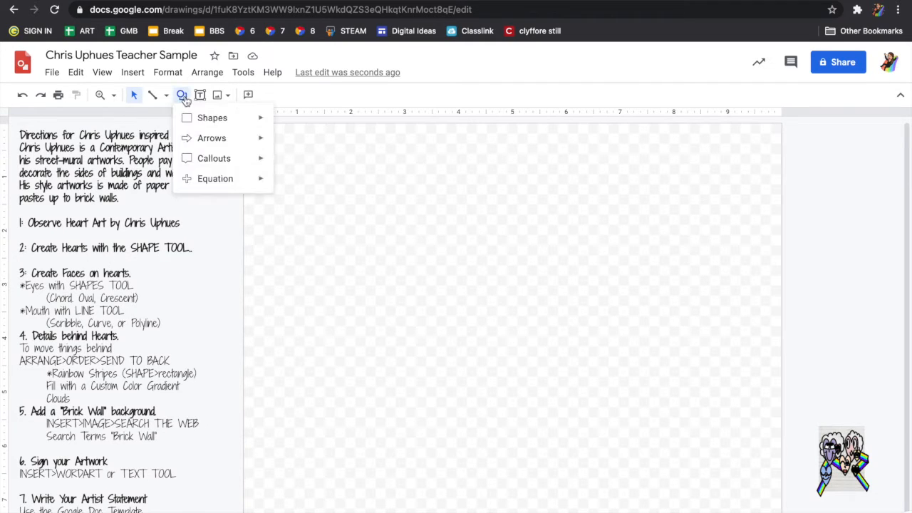
mouse_move(208, 123)
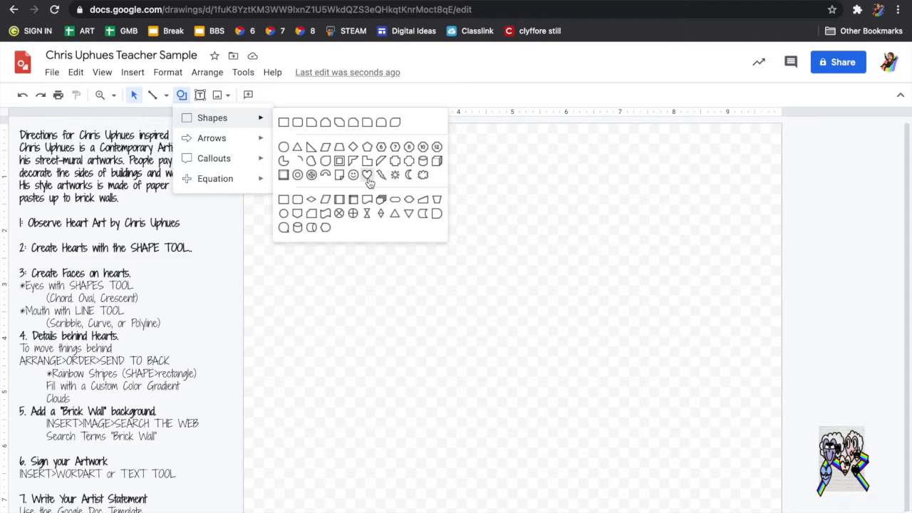
scroll(370, 183, "up", 5)
scroll(370, 184, "up", 1)
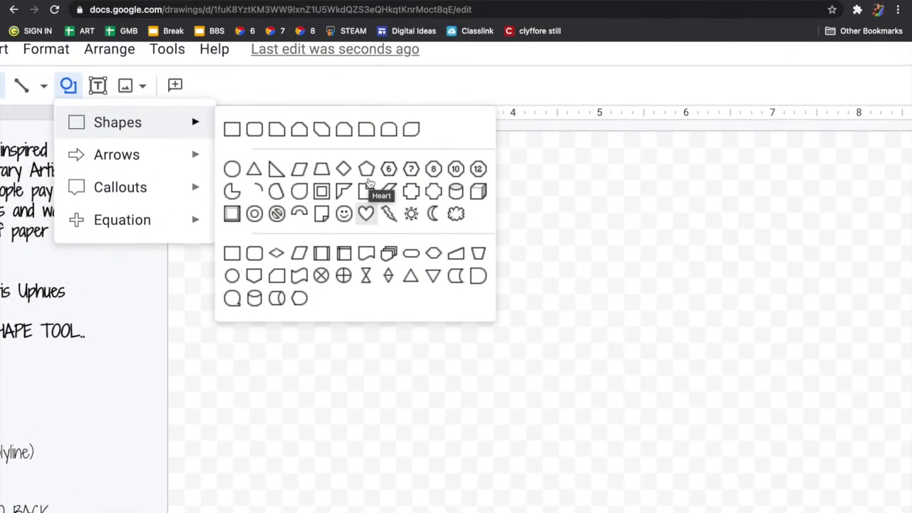
left_click(370, 239)
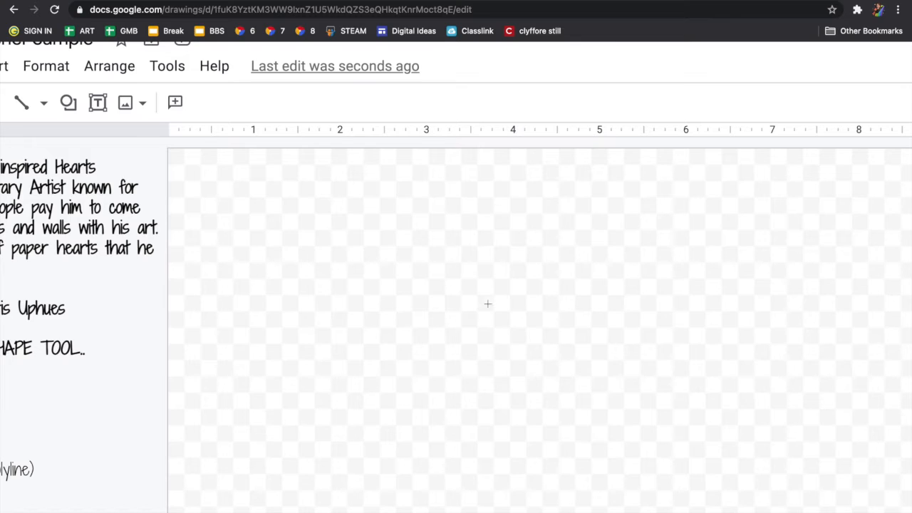
scroll(452, 330, "down", 5)
left_click_drag(363, 226, 544, 403)
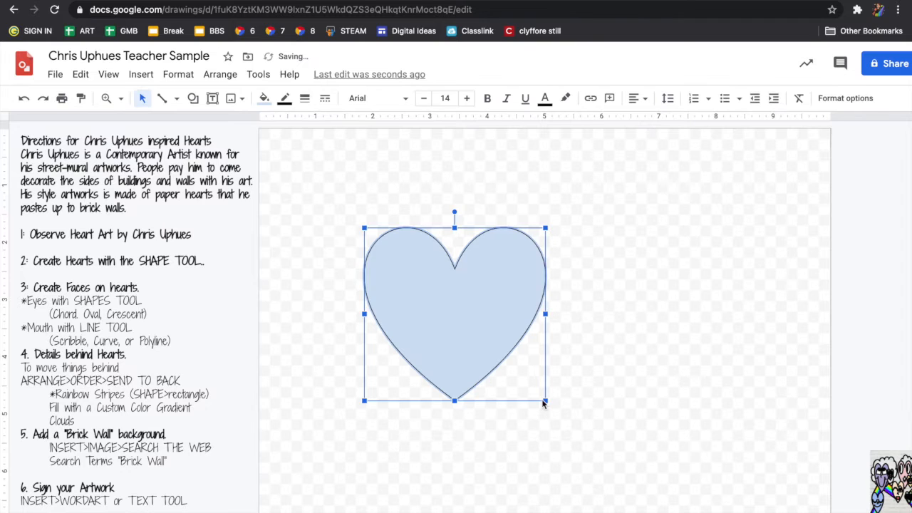
Duplicate the heart twice, placing a smaller copy at the canvas's upper right and a slightly reduced copy at its lower right.
key("ctrl+d")
left_click_drag(501, 335, 720, 287)
left_click_drag(780, 353, 720, 311)
key("ctrl+d")
left_click_drag(689, 254, 726, 453)
left_click_drag(639, 369, 639, 349)
left_click(730, 338)
left_click(504, 348)
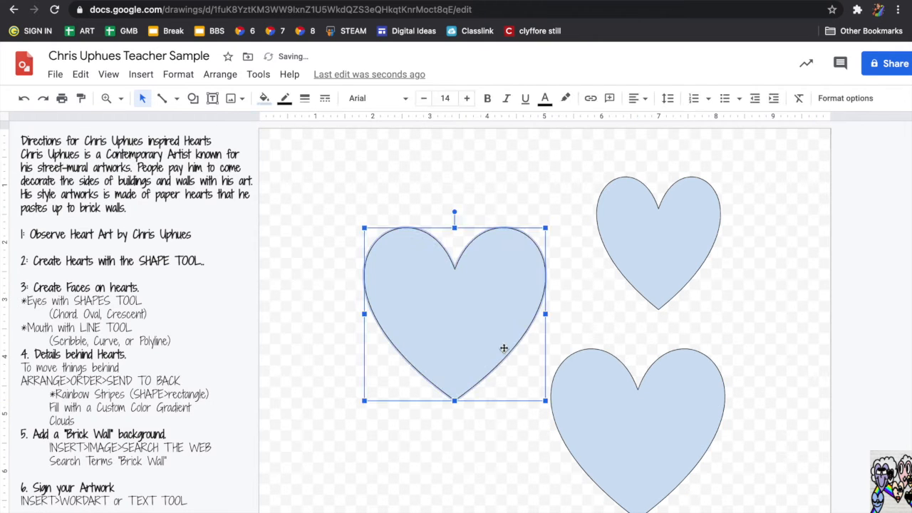
Duplicate the large heart again, shrink the copy and place it overlapping the original's lower-left side.
key("ctrl+d")
left_click_drag(505, 297, 423, 405)
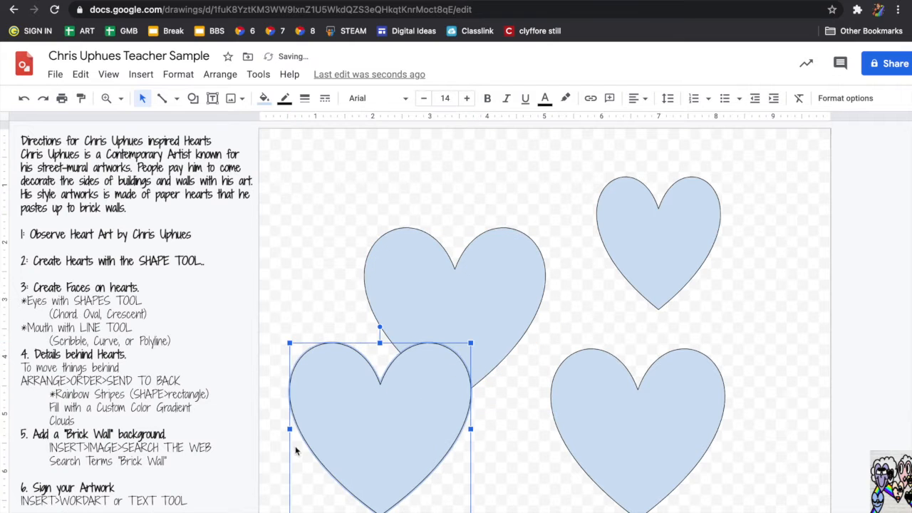
left_click_drag(289, 512, 341, 469)
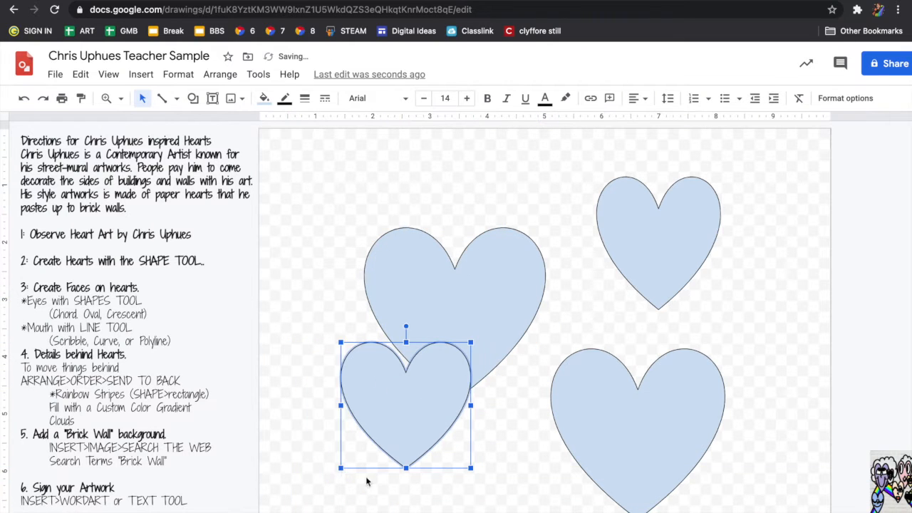
left_click_drag(390, 440, 375, 440)
left_click(480, 485)
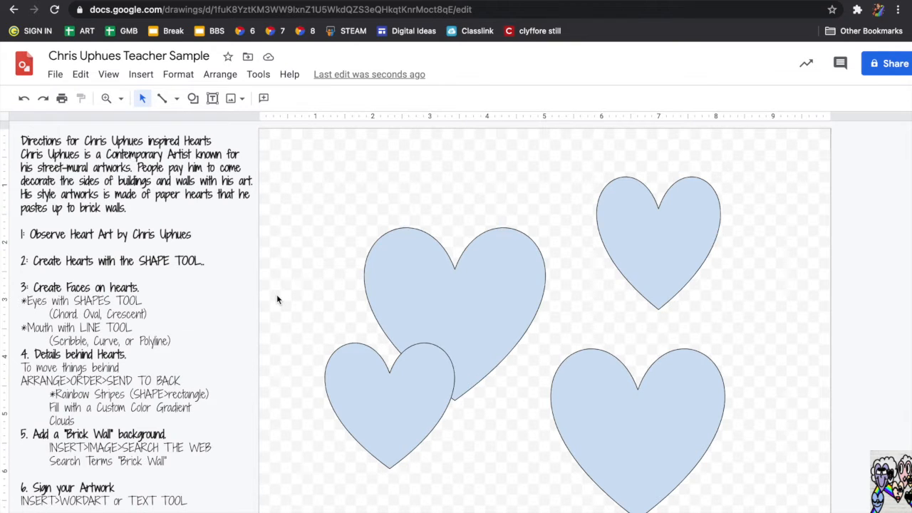
Draw a tall oval eye on the large heart's left lobe and place a duplicate on its right lobe.
left_click(193, 99)
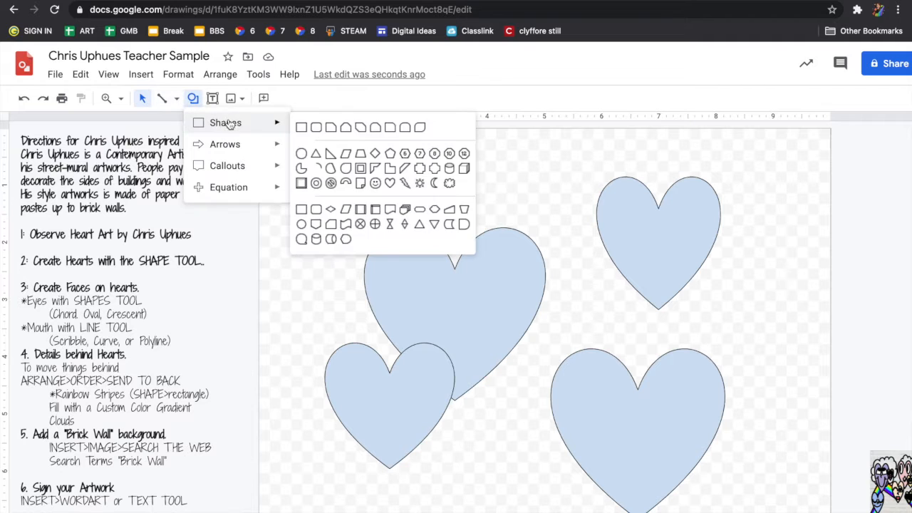
mouse_move(283, 157)
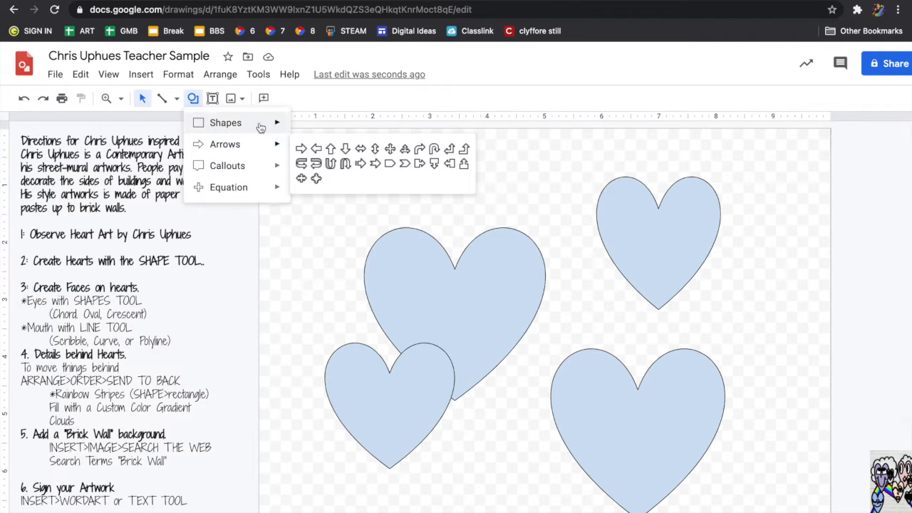
mouse_move(282, 123)
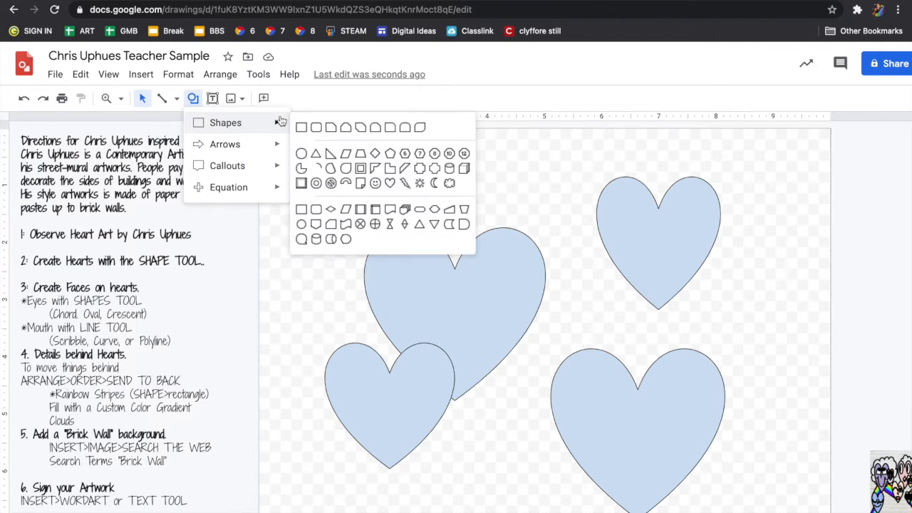
left_click(303, 155)
left_click_drag(390, 243, 506, 291)
key("ctrl+d")
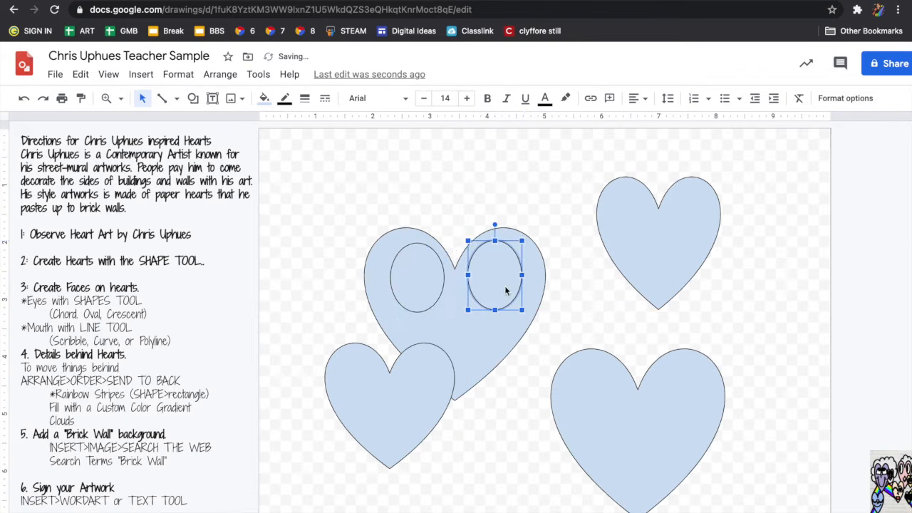
Add small oval pupils to both eyes of the large heart from reduced copies of the eye, near the inner upper edges.
key("ctrl+d")
left_click_drag(532, 321, 426, 262)
key("ctrl+d")
left_click(447, 280)
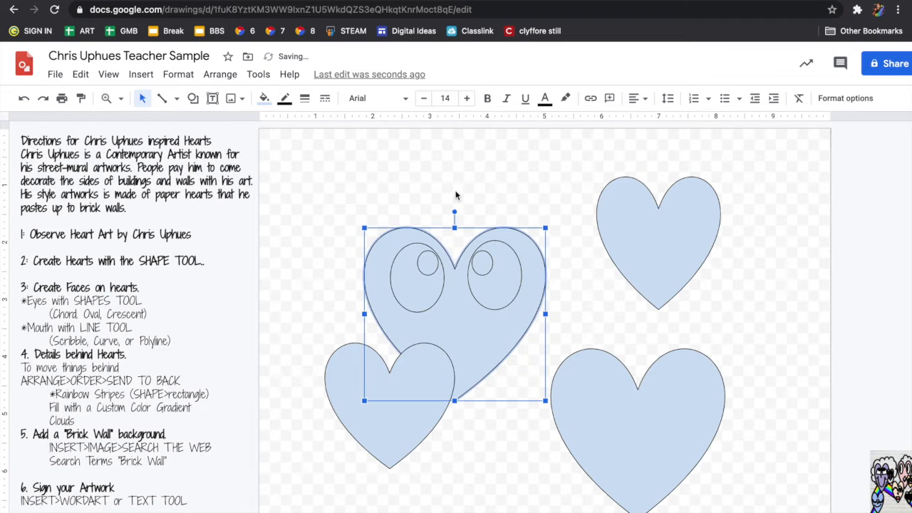
left_click(396, 201)
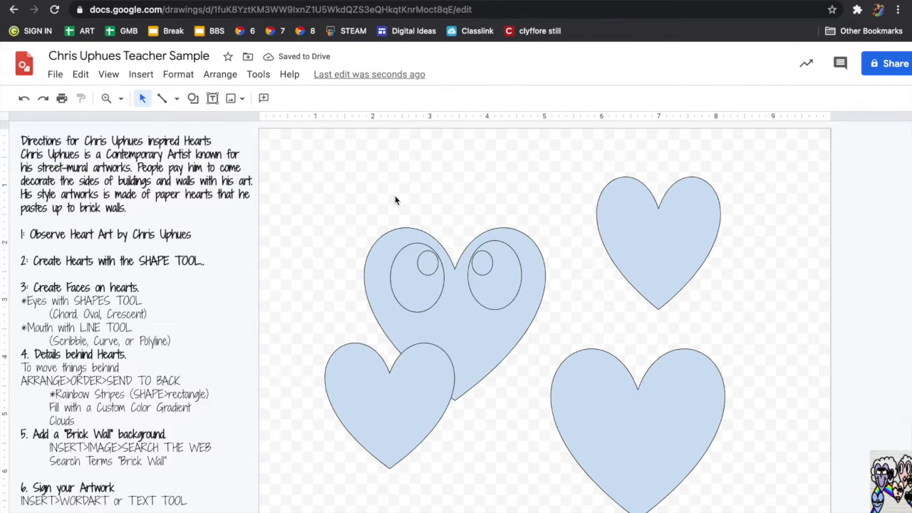
Draw a Chord eye about 0.85 by 0.74 in on the small lower-left heart, rotate it flat side down, and duplicate it onto the right lobe.
left_click(194, 97)
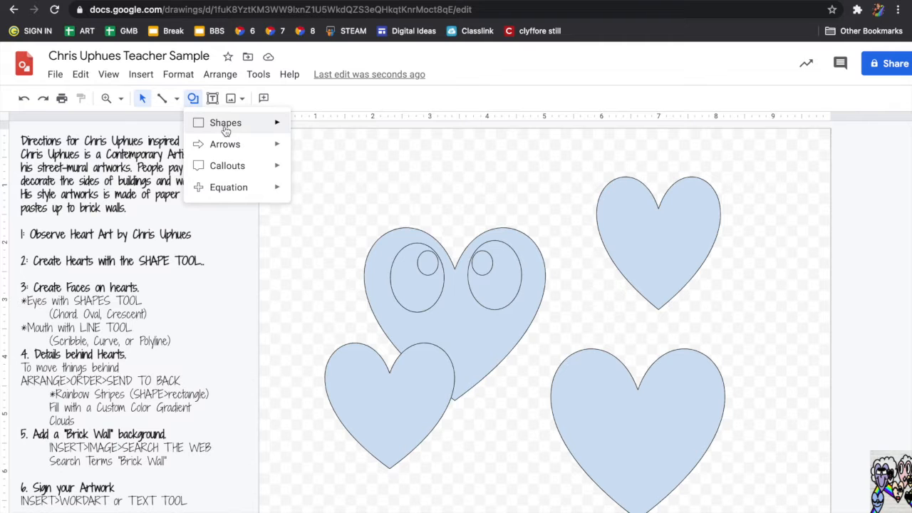
mouse_move(228, 122)
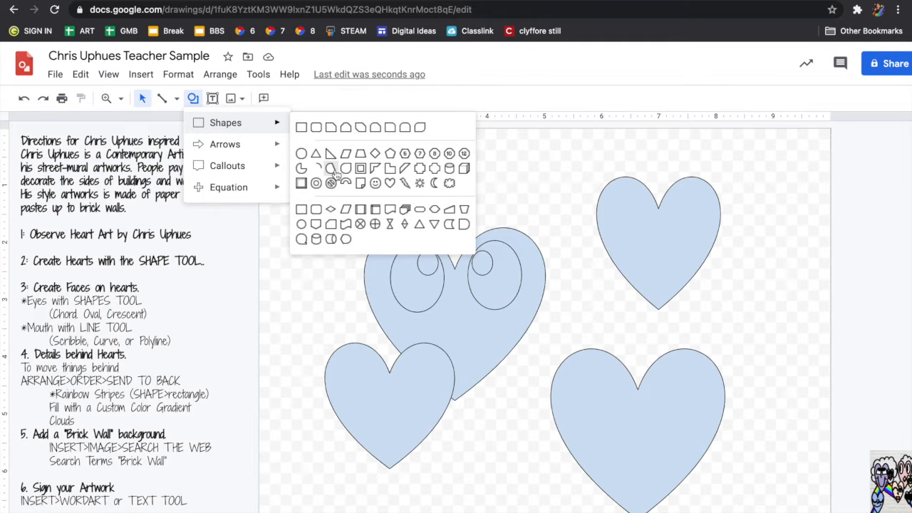
scroll(337, 176, "up", 5)
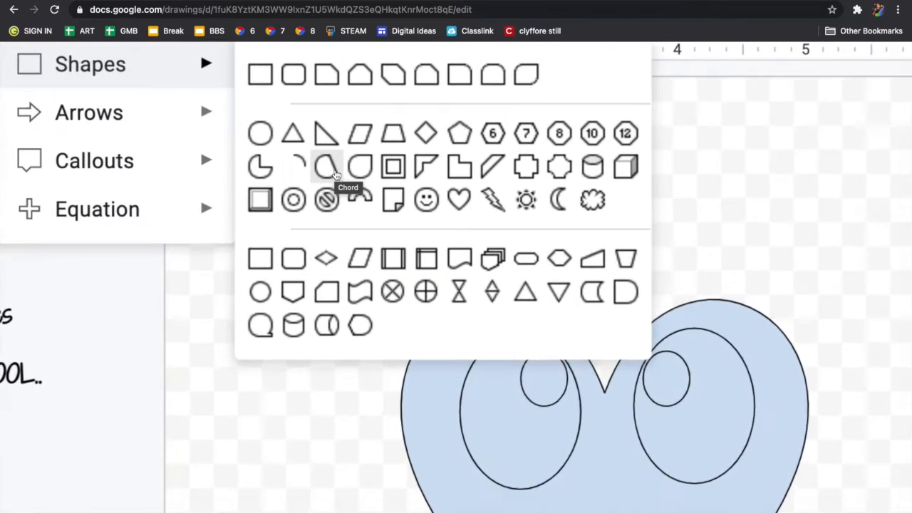
left_click(336, 175)
scroll(387, 293, "down", 5)
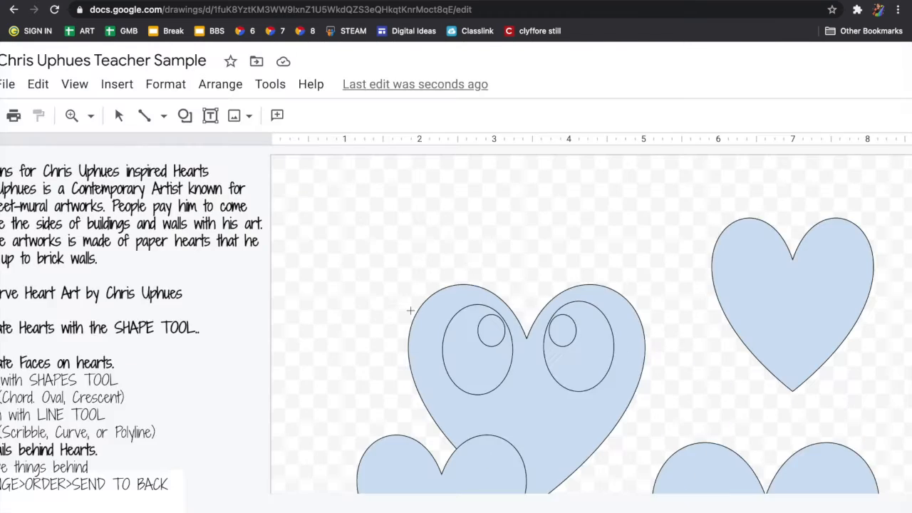
left_click_drag(366, 392, 420, 438)
left_click_drag(393, 374, 461, 407)
key("ctrl+d")
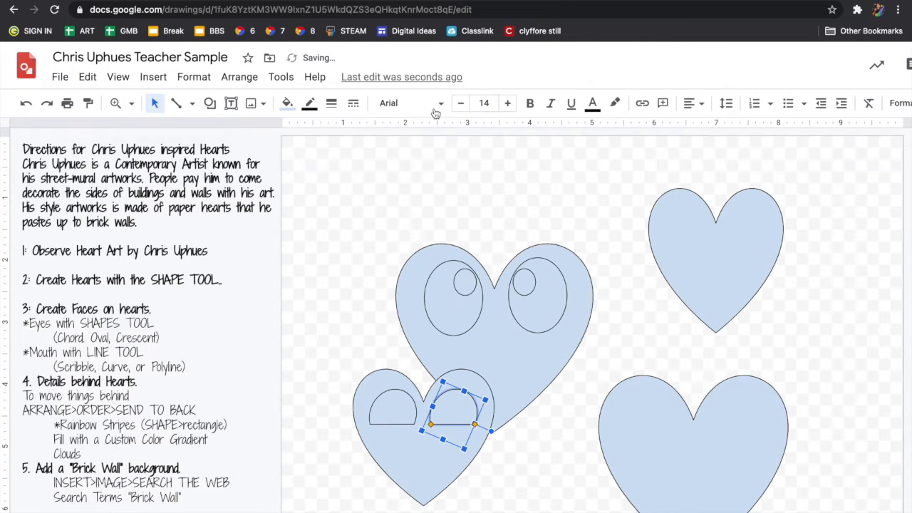
Flip the small heart's right chord eye horizontally so it mirrors the left one, and close the format options.
left_click(899, 103)
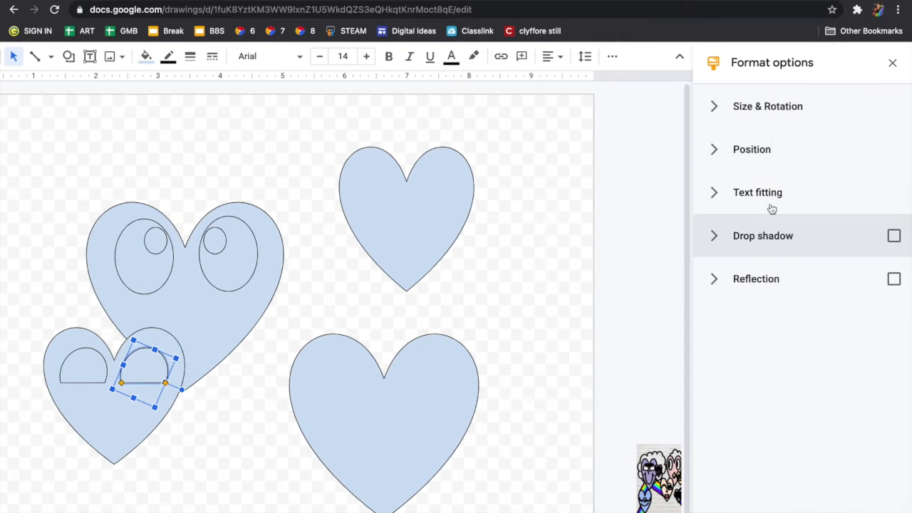
left_click(789, 114)
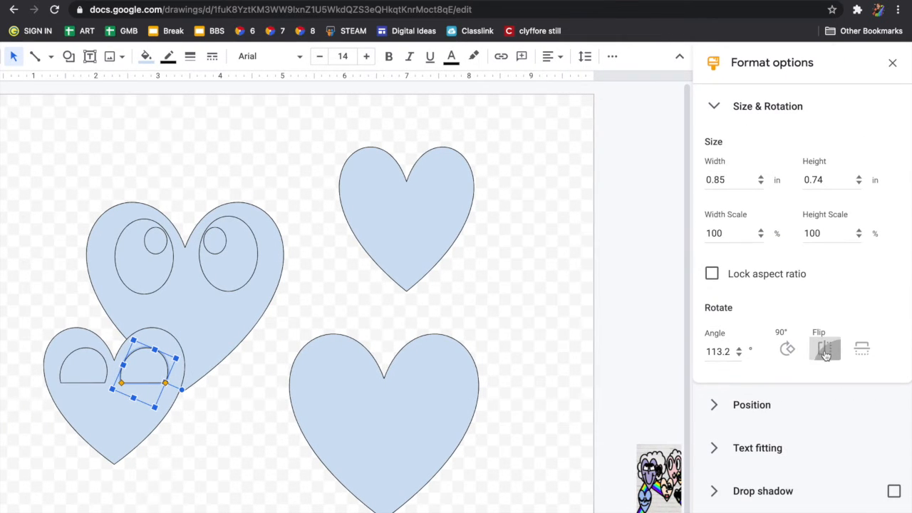
left_click(825, 352)
left_click(260, 401)
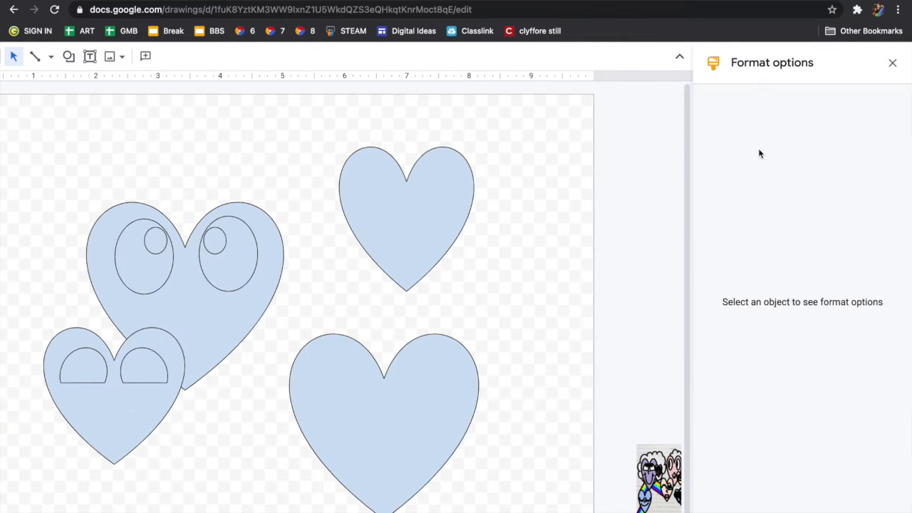
left_click(893, 62)
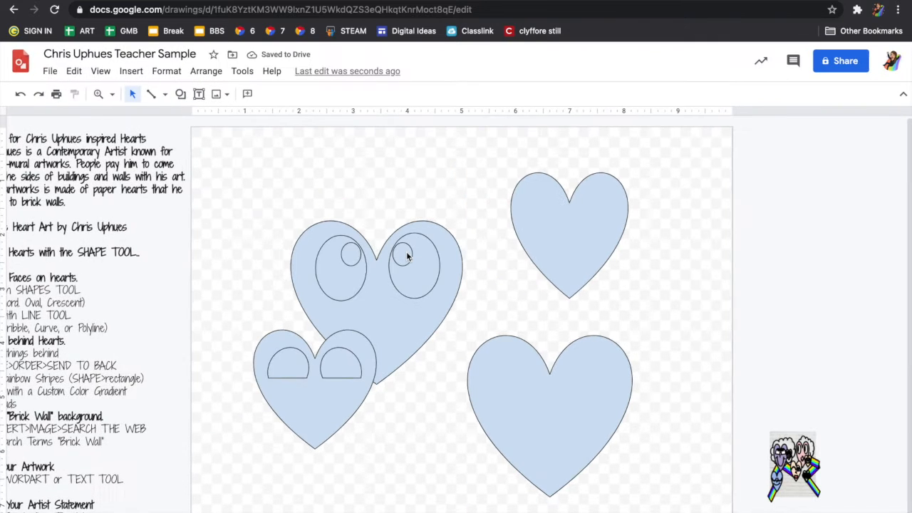
left_click(344, 364)
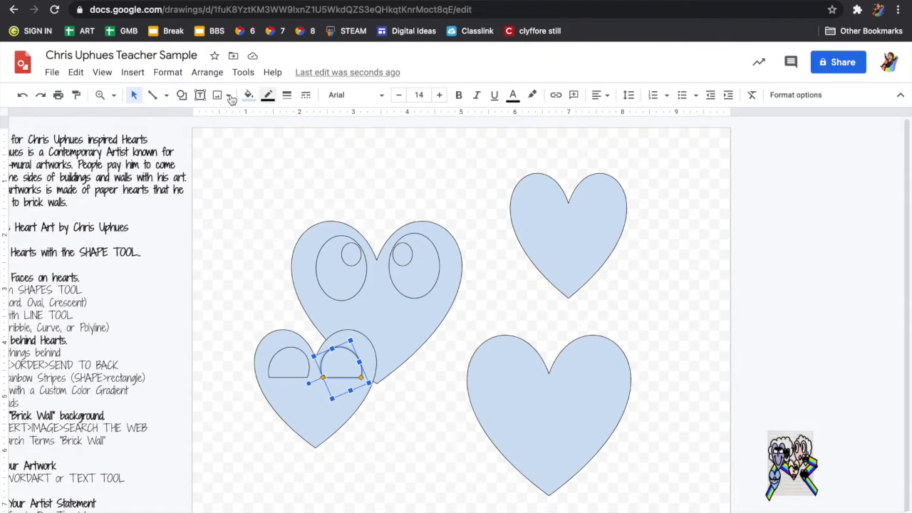
left_click(182, 95)
mouse_move(204, 118)
left_click(312, 161)
Duplicate the small heart's left chord eye, shrink the copy to about 0.38 by 0.42 in and place it inside that eye as a pupil.
left_click(281, 365)
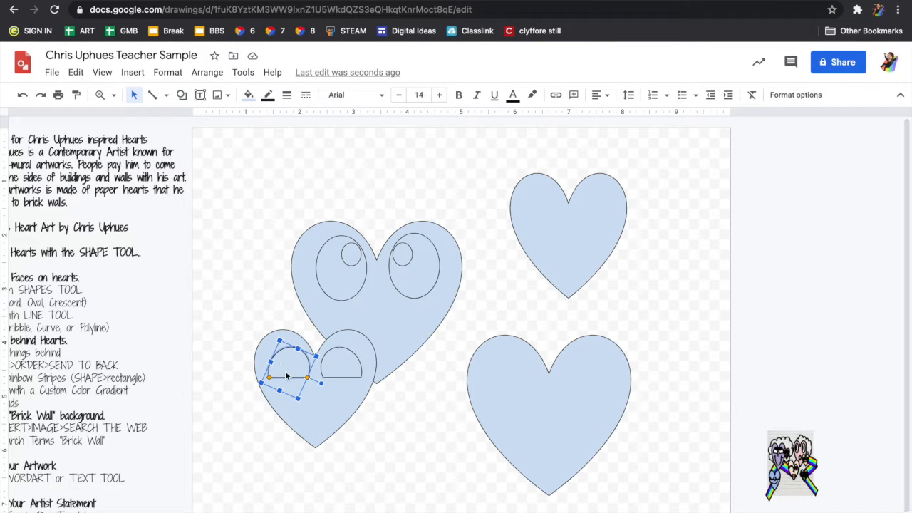
key("ctrl+d")
left_click_drag(270, 392, 297, 372)
Duplicate the chord pupil, flip the copy horizontally and place it inside the small heart's right eye.
key("ctrl+d")
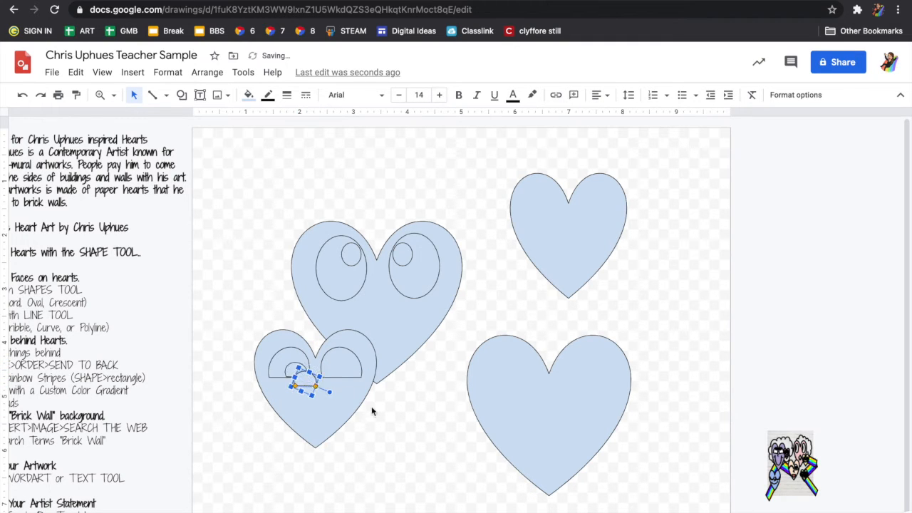
left_click(793, 95)
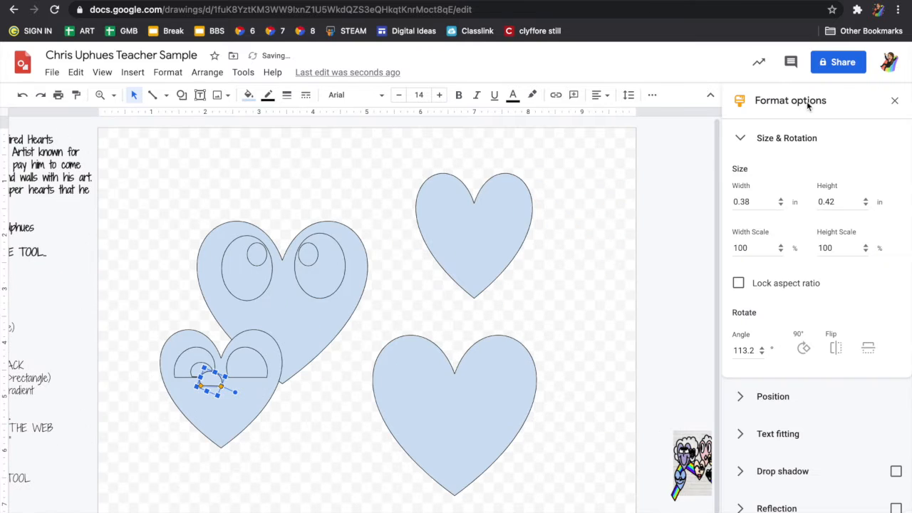
left_click(836, 348)
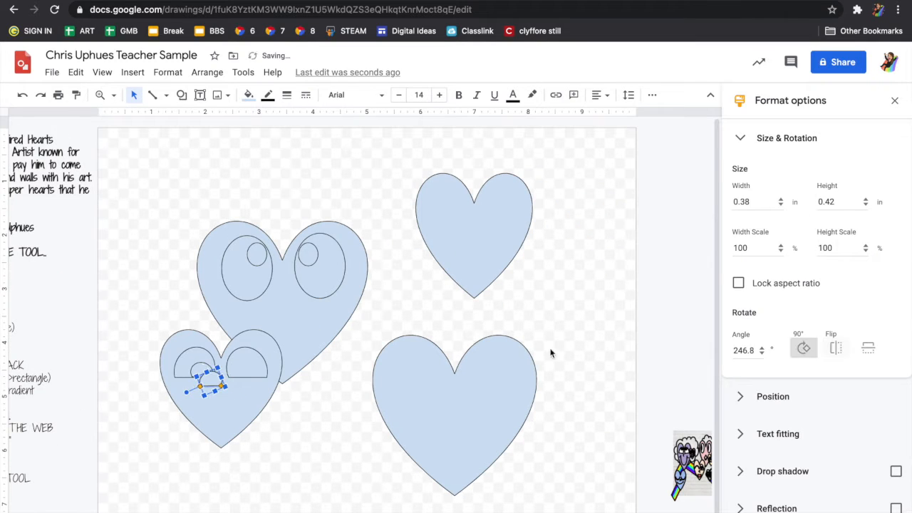
left_click_drag(222, 386, 242, 374)
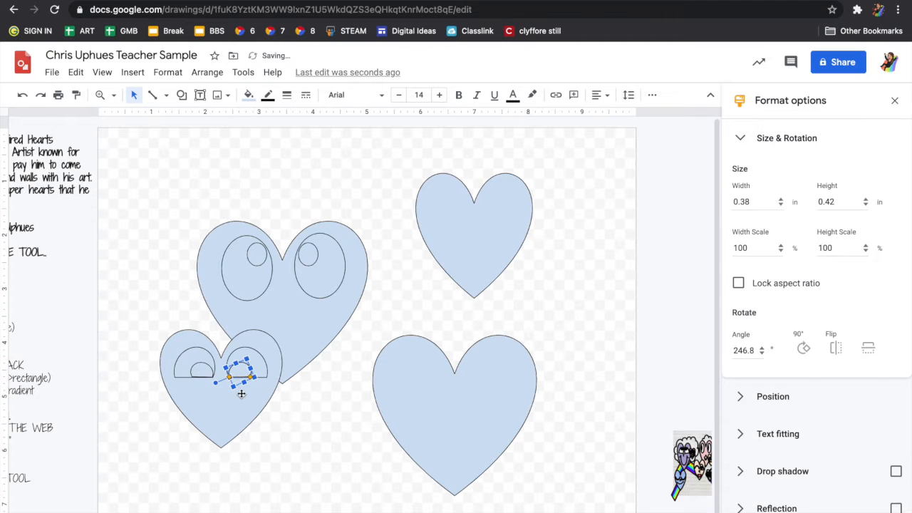
left_click(243, 407)
Draw a Moon shape about 1.44 by 0.97 in on the left half of the lower-right heart.
scroll(327, 354, "left", 5)
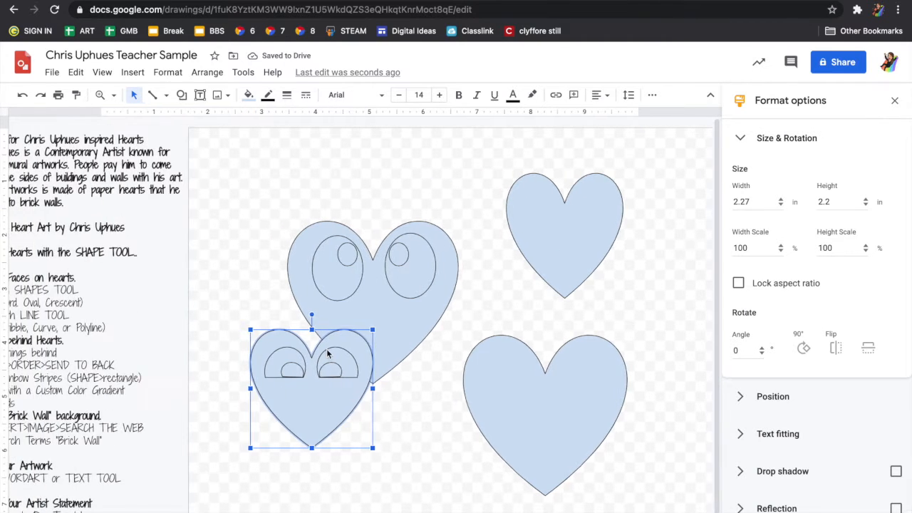
left_click(181, 94)
mouse_move(219, 130)
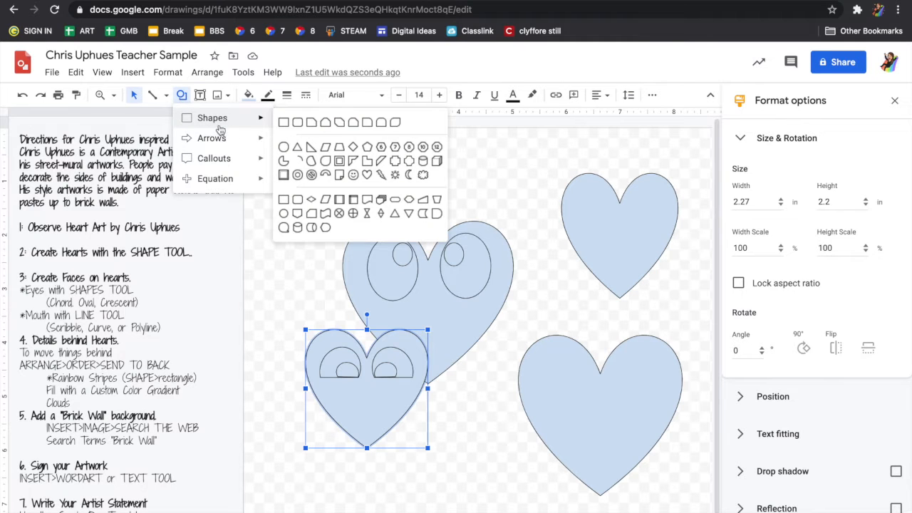
left_click(410, 176)
left_click_drag(527, 366, 604, 418)
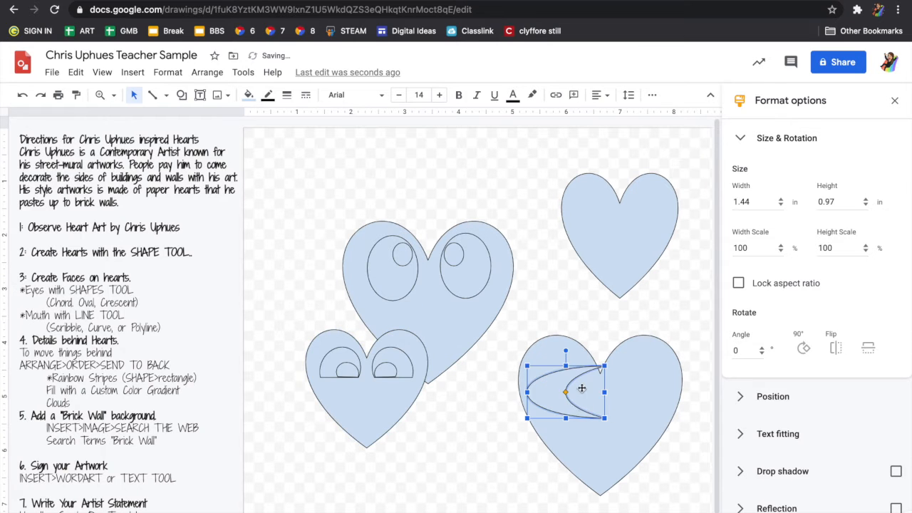
Slim the Moon into a crescent about 0.79 by 1.17 in, opening upward, as the closed left eye of the lower-right heart.
scroll(561, 405, "up", 2)
scroll(564, 403, "up", 5)
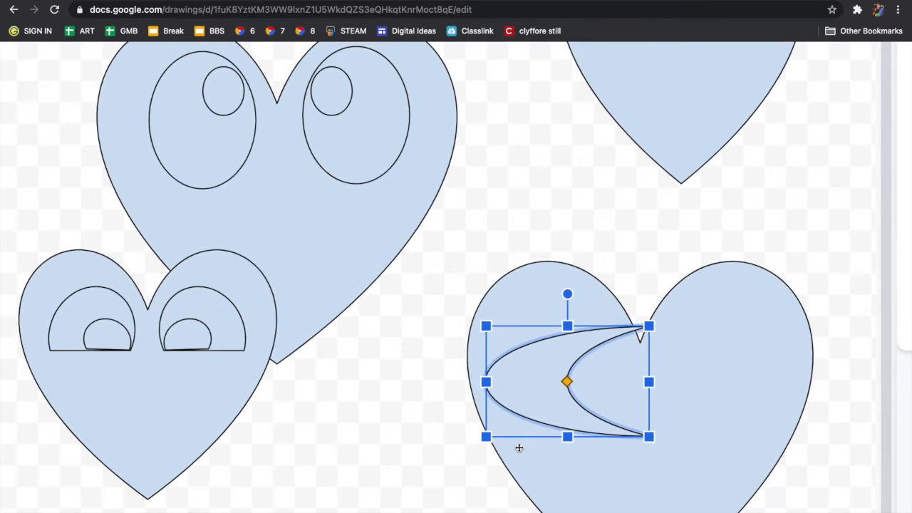
left_click_drag(567, 382, 504, 381)
left_click_drag(567, 293, 499, 385)
left_click_drag(570, 302, 565, 373)
left_click_drag(624, 415, 646, 414)
left_click_drag(587, 453, 564, 430)
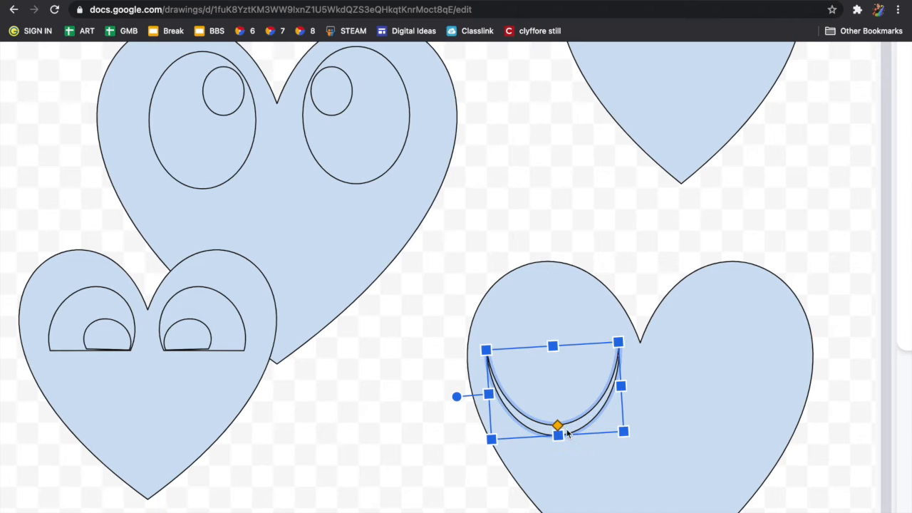
Duplicate the crescent eye onto the right half of the lower-right heart and level both crescents at 270°.
key("ctrl+d")
left_click_drag(601, 439, 749, 410)
left_click_drag(624, 386, 624, 381)
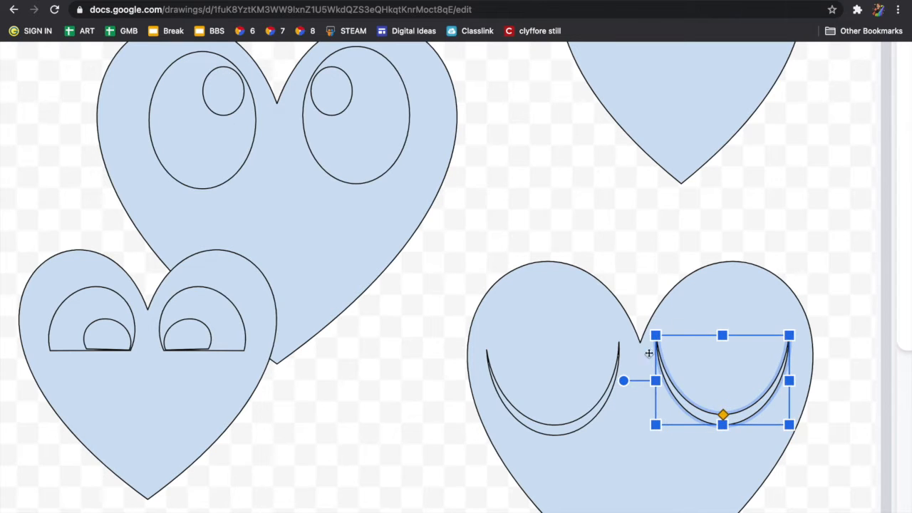
left_click(568, 432)
left_click_drag(457, 396, 457, 390)
scroll(698, 466, "down", 5)
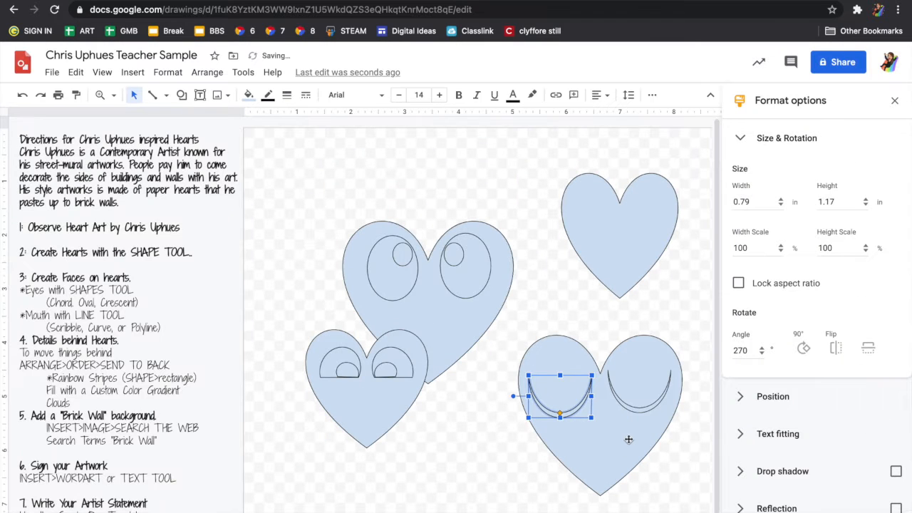
Duplicate the crescent, shrink the copy to about 0.35 by 0.65 in, rotate it to 90° and place it as the upper-right heart's left eye.
key("ctrl+d")
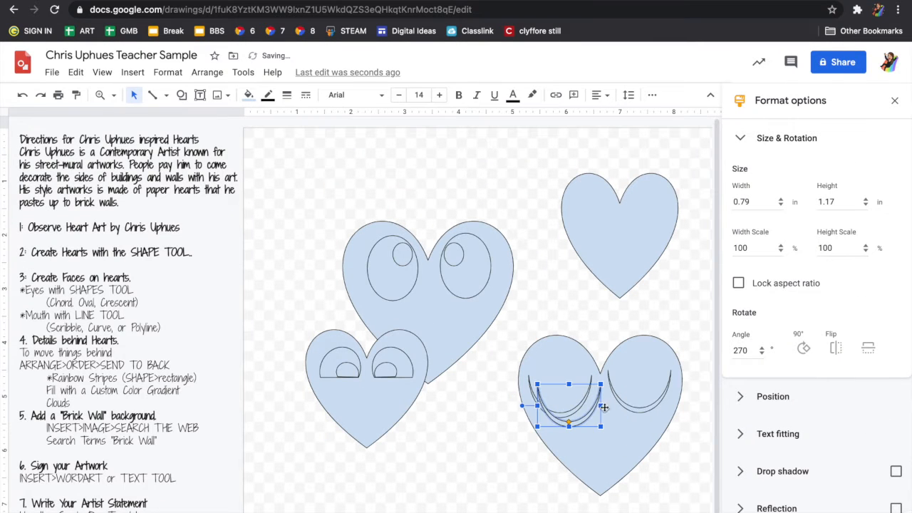
left_click_drag(589, 417, 613, 231)
left_click_drag(546, 221, 601, 209)
Draw a wide, flat oval eye on the right half of the upper-right heart and add a smaller duplicate inside it as the pupil.
left_click(182, 94)
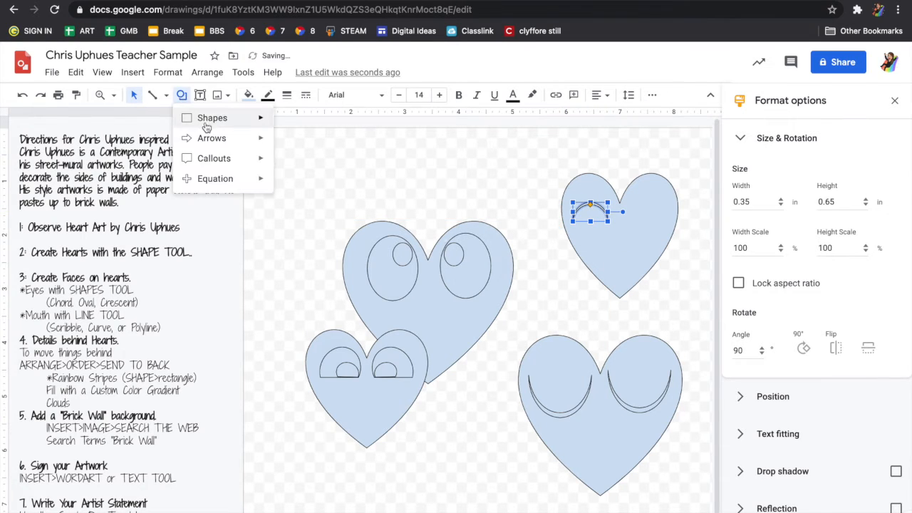
mouse_move(205, 123)
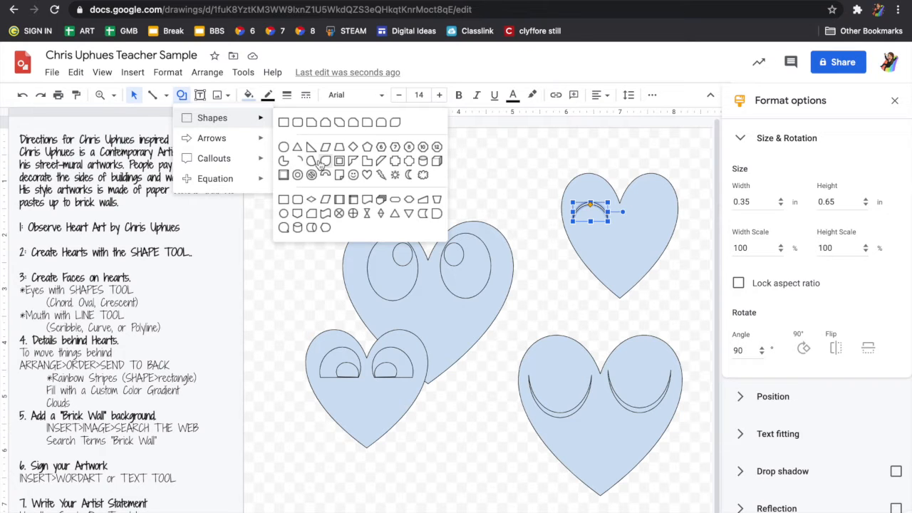
left_click(284, 149)
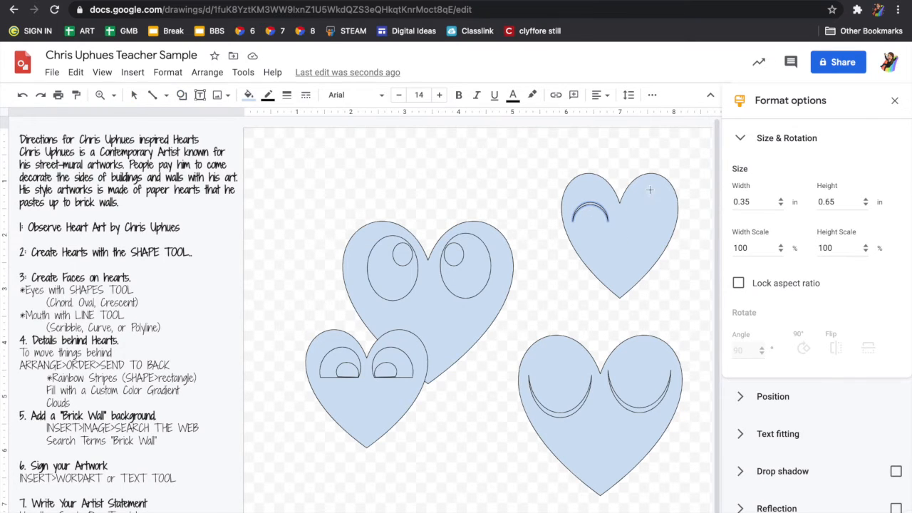
mouse_move(652, 206)
left_mouse_down()
mouse_move(618, 206)
mouse_move(660, 226)
mouse_move(640, 218)
left_mouse_up()
key("super+d")
left_click(644, 236)
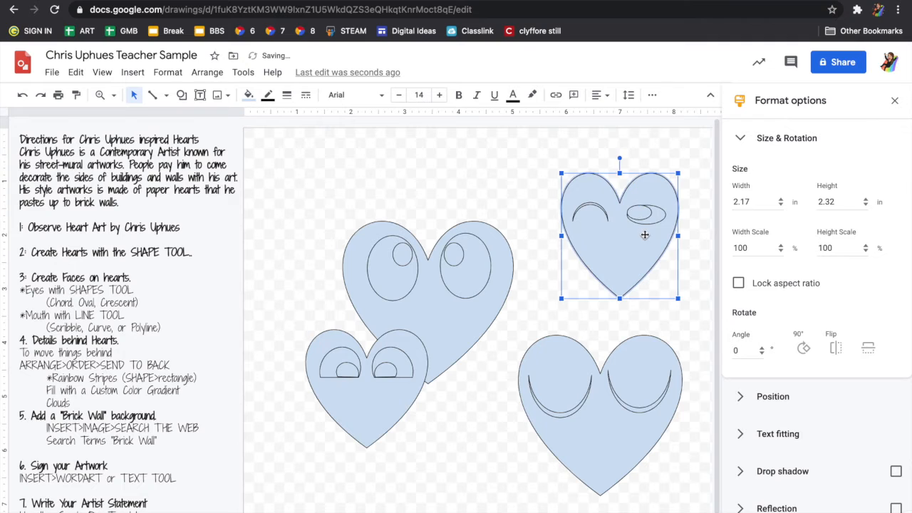
left_click(690, 274)
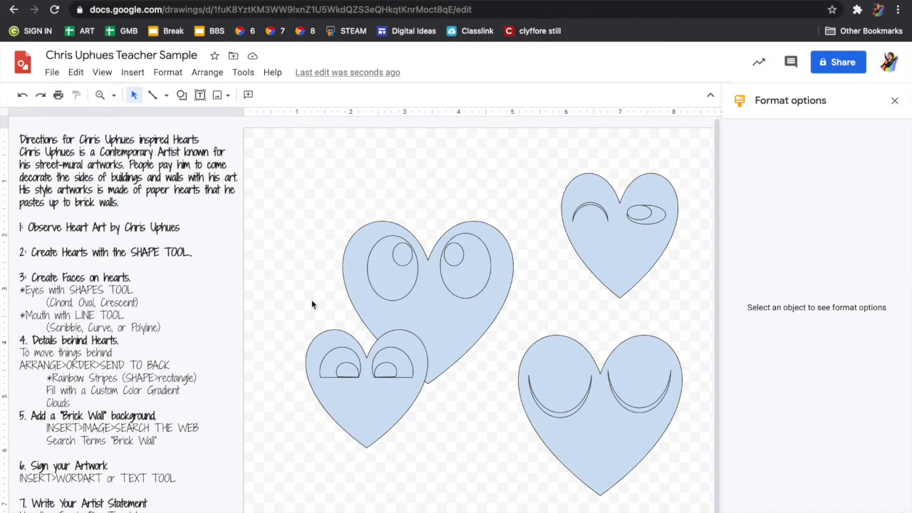
Draw a Pie shape below the small heart's eyes, open it into a half-circle mouth, center it and stretch it taller.
left_click(182, 95)
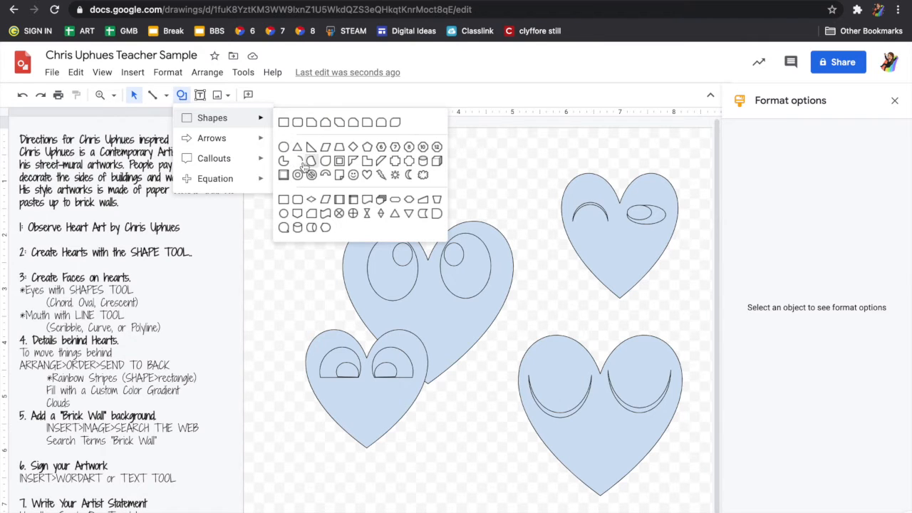
left_click(286, 164)
left_click_drag(348, 395, 392, 422)
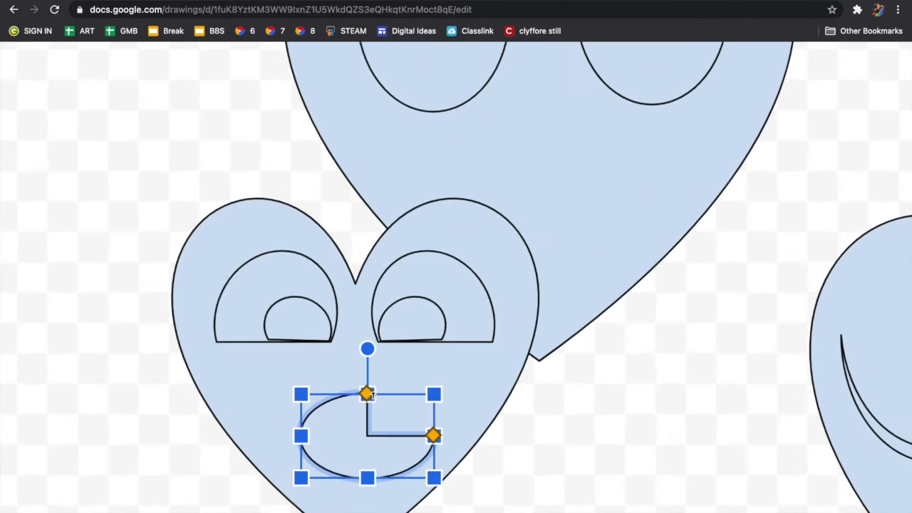
left_click_drag(372, 394, 301, 435)
left_click_drag(357, 452, 322, 454)
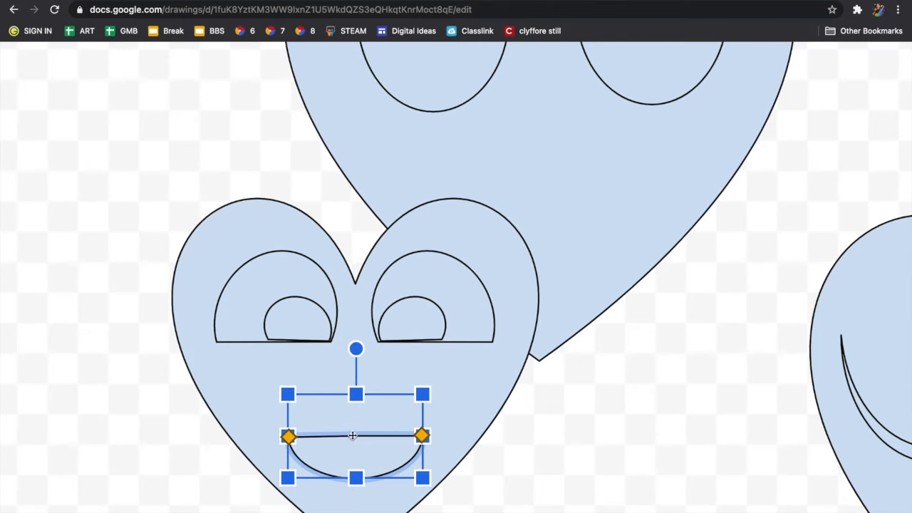
left_click_drag(356, 395, 356, 349)
left_click(552, 466)
scroll(553, 465, "down", 10)
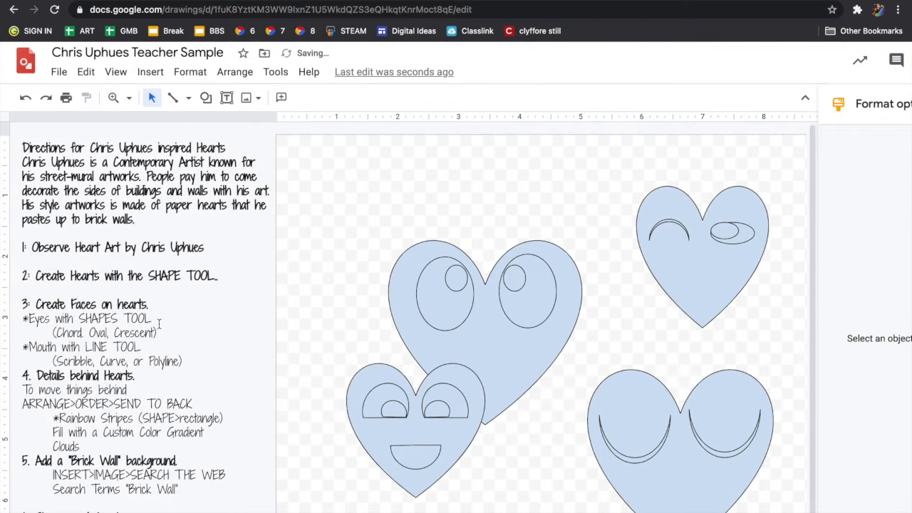
Scribble two small cheek curves and a wavy smile joining them below the eyes of the large heart.
scroll(175, 99, "up", 5)
scroll(187, 174, "left", 3)
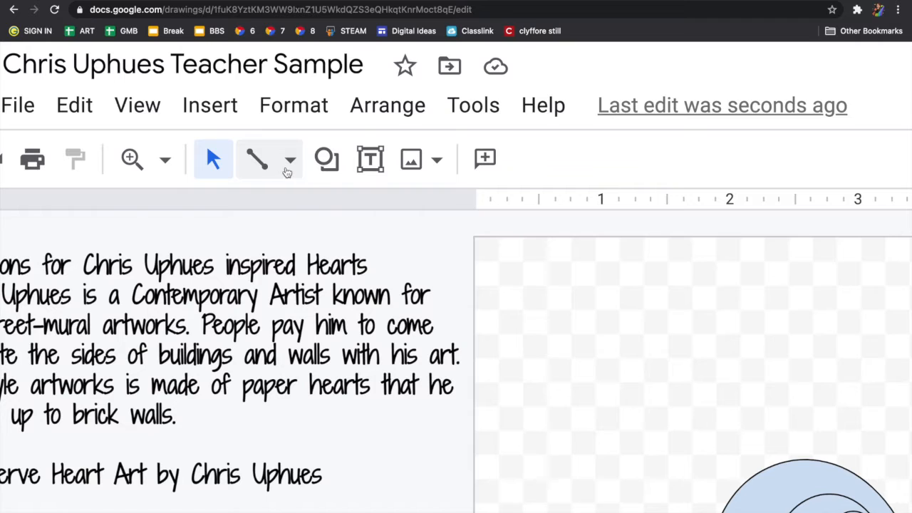
left_click(289, 161)
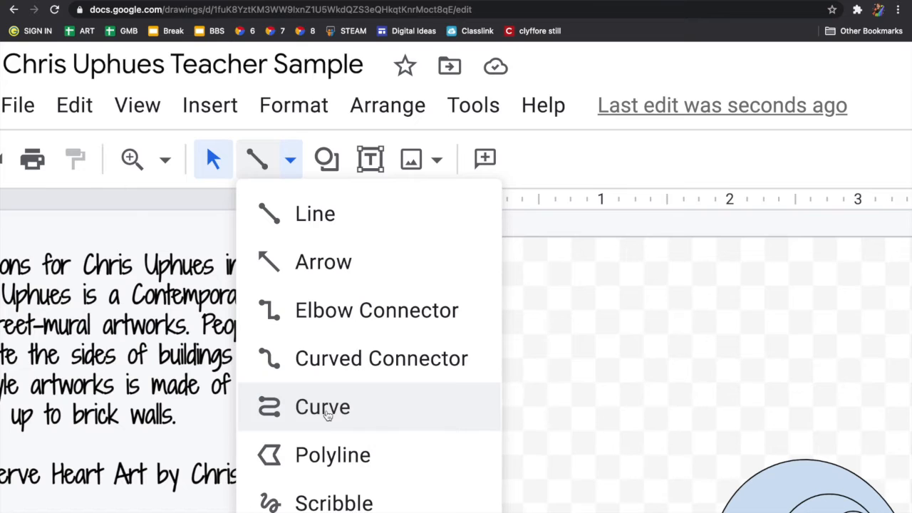
scroll(333, 456, "down", 1)
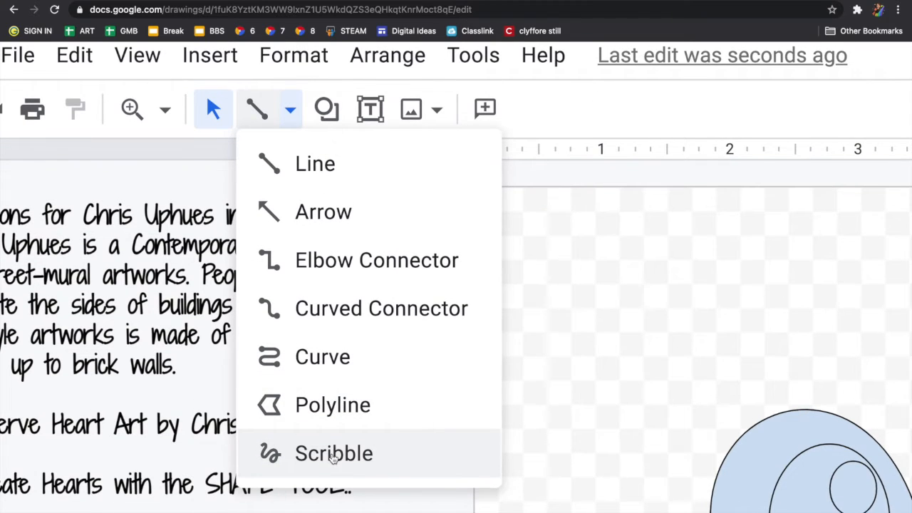
left_click(333, 455)
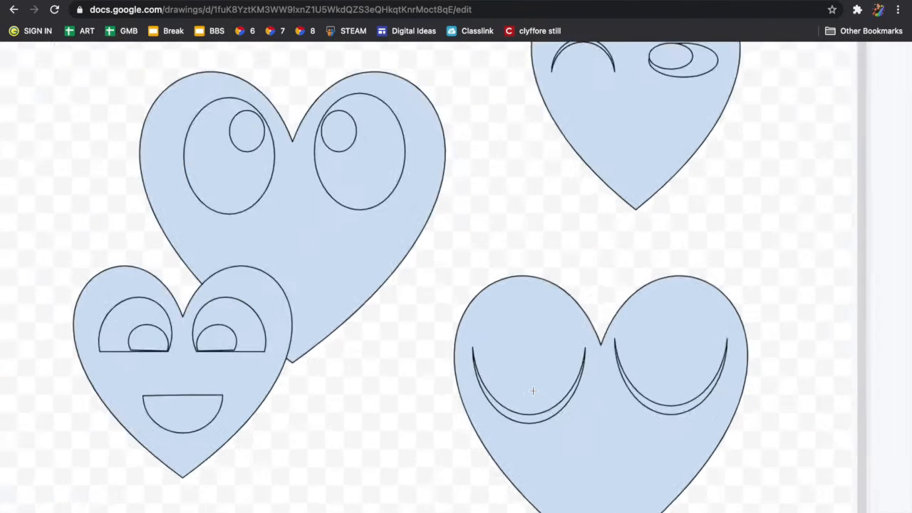
scroll(533, 390, "up", 5)
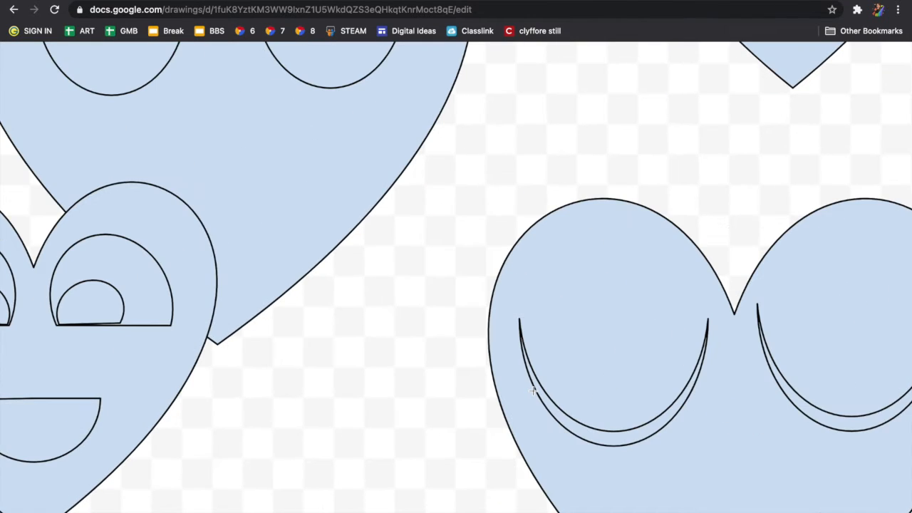
scroll(334, 291, "left", 3)
scroll(334, 291, "up", 3)
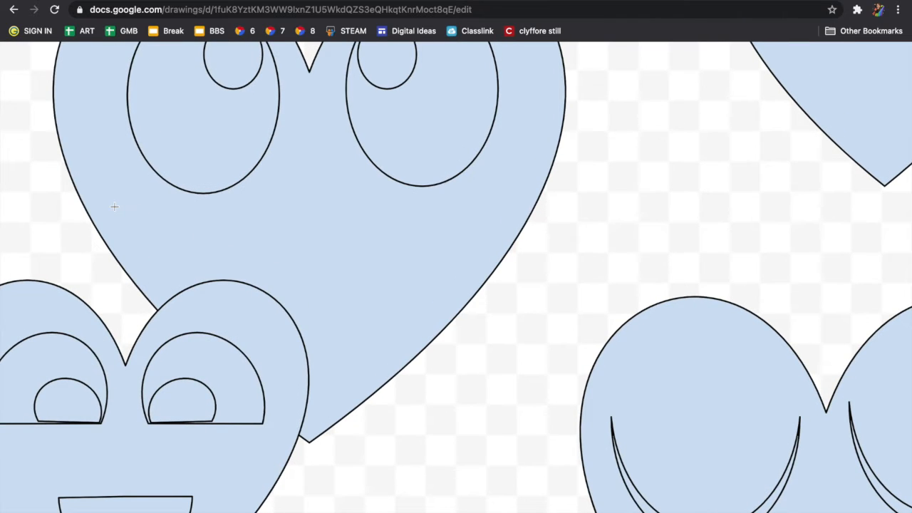
left_click_drag(146, 201, 147, 191)
mouse_move(460, 198)
left_mouse_down()
mouse_move(458, 220)
mouse_move(496, 218)
left_mouse_up()
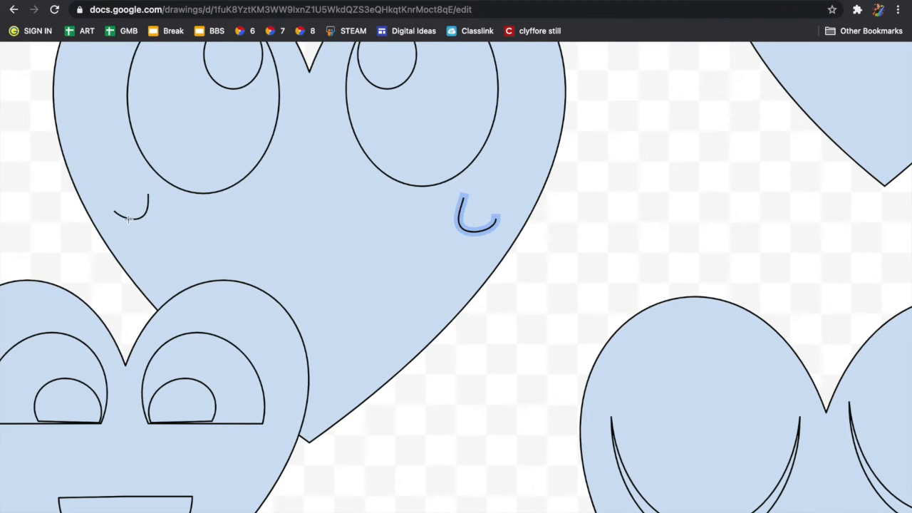
mouse_move(145, 217)
left_mouse_down()
mouse_move(289, 278)
mouse_move(375, 289)
mouse_move(445, 260)
mouse_move(462, 230)
left_mouse_up()
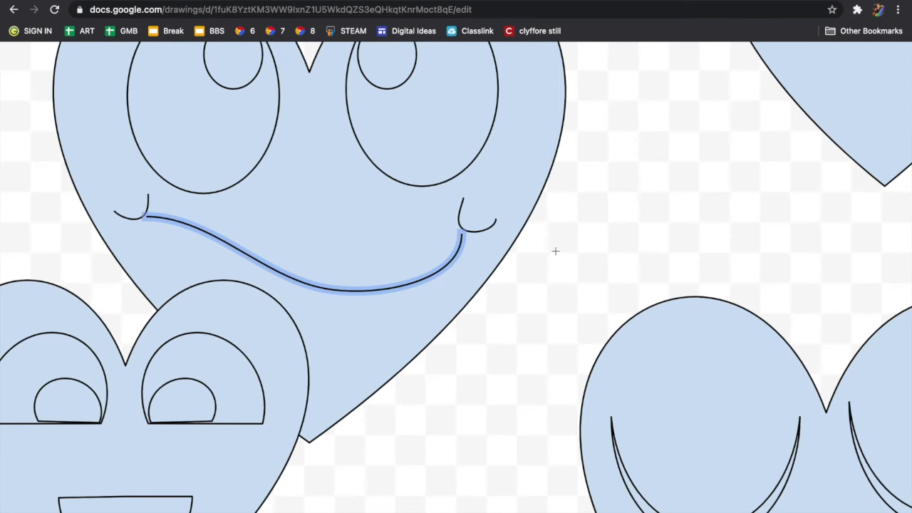
Scribble a small curved nose on each of the four hearts, between or just below the eyes.
scroll(555, 251, "down", 3)
scroll(374, 202, "up", 2)
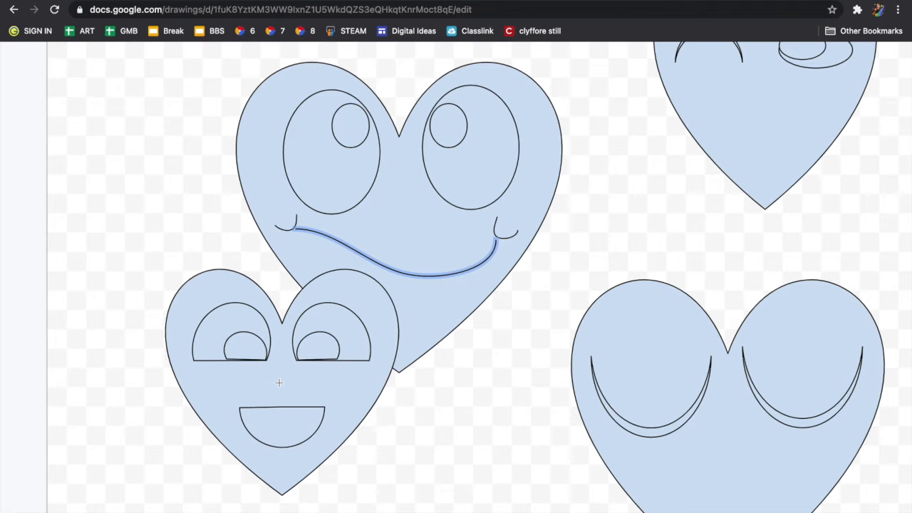
left_click_drag(277, 368, 285, 369)
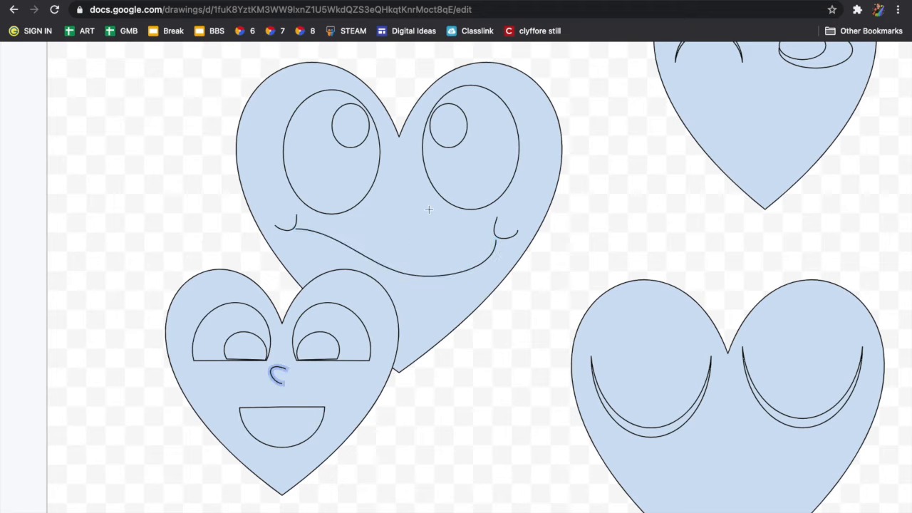
left_click_drag(402, 215, 400, 216)
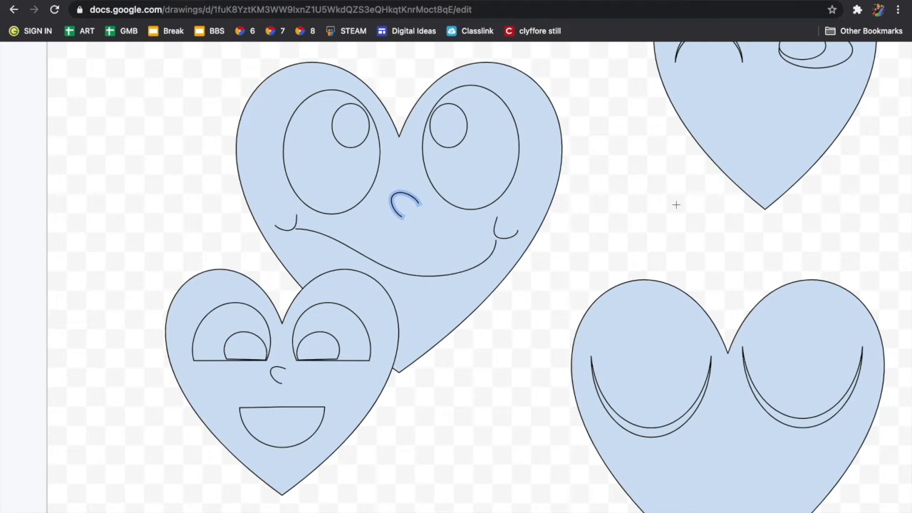
scroll(677, 204, "right", 3)
scroll(677, 204, "up", 3)
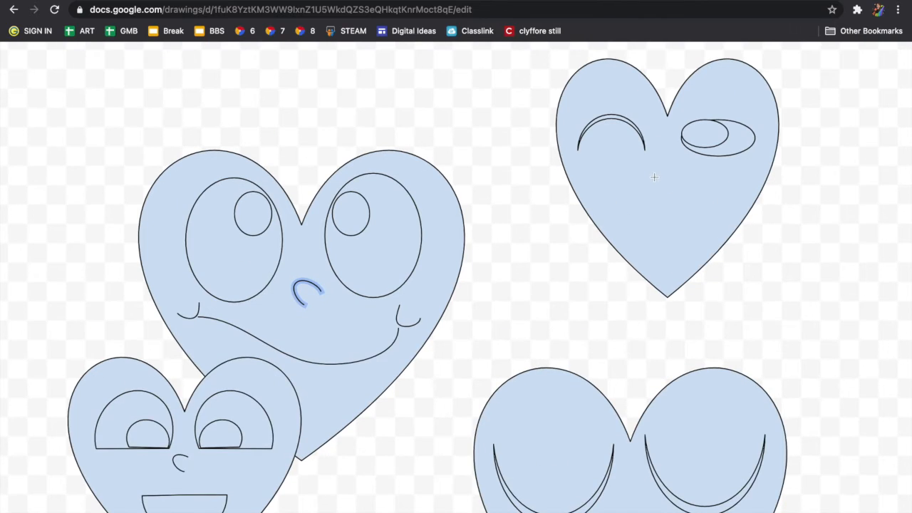
left_click_drag(665, 161, 677, 177)
scroll(699, 301, "down", 4)
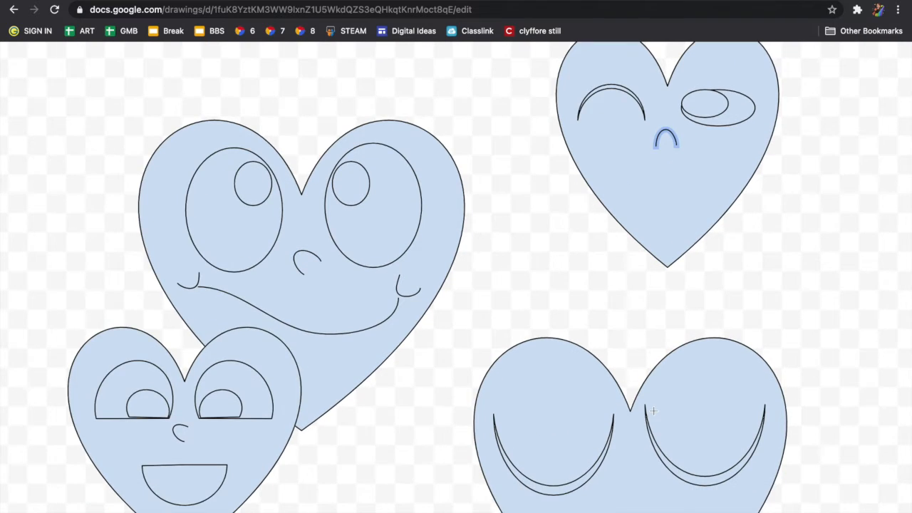
mouse_move(630, 372)
left_mouse_down()
mouse_move(656, 380)
mouse_move(632, 398)
left_mouse_up()
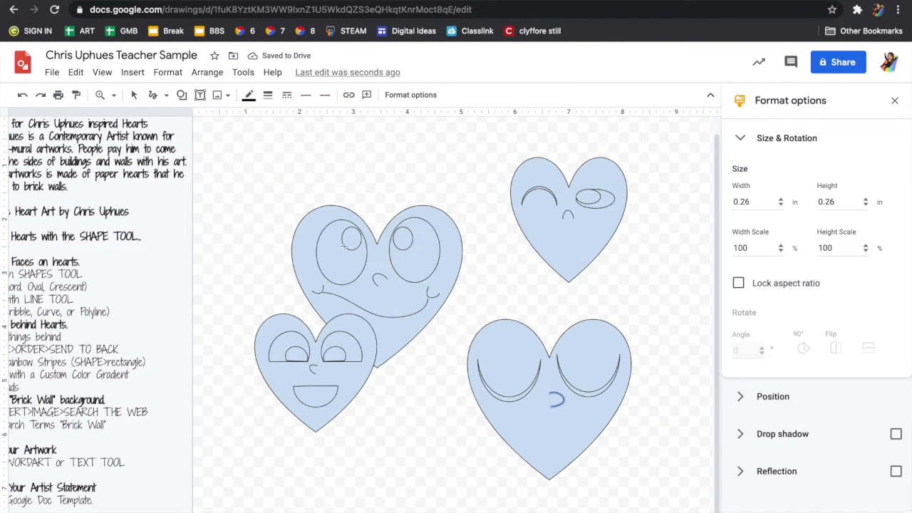
left_click(167, 95)
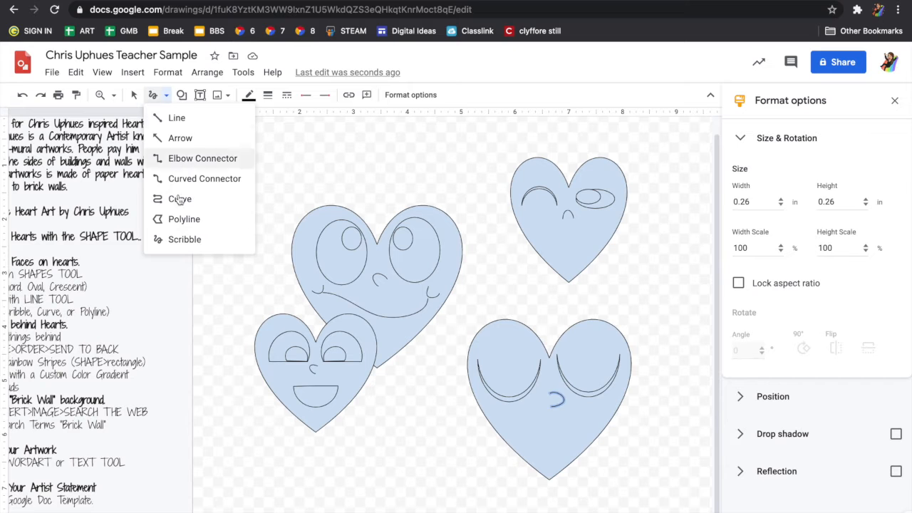
left_click(182, 219)
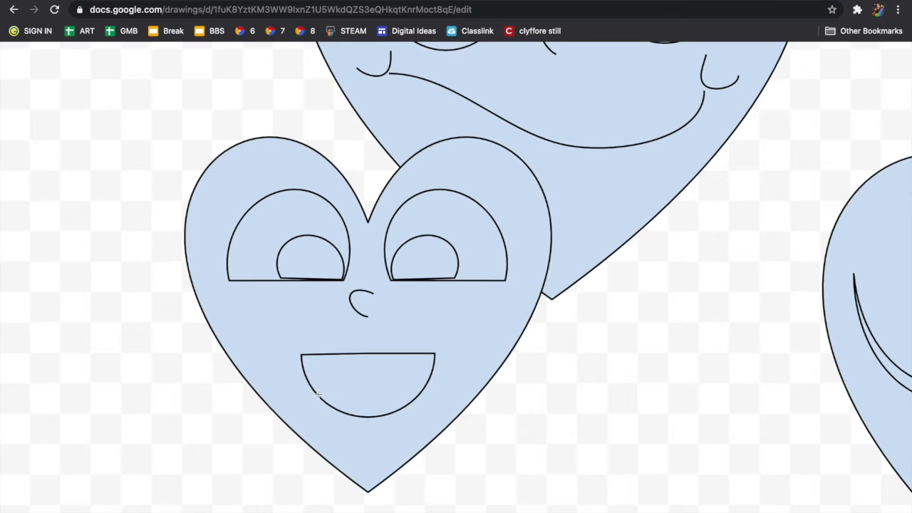
left_click(318, 394)
key("Escape")
key("BackSpace")
scroll(361, 383, "down", 5)
scroll(415, 341, "down", 5)
scroll(482, 287, "down", 3)
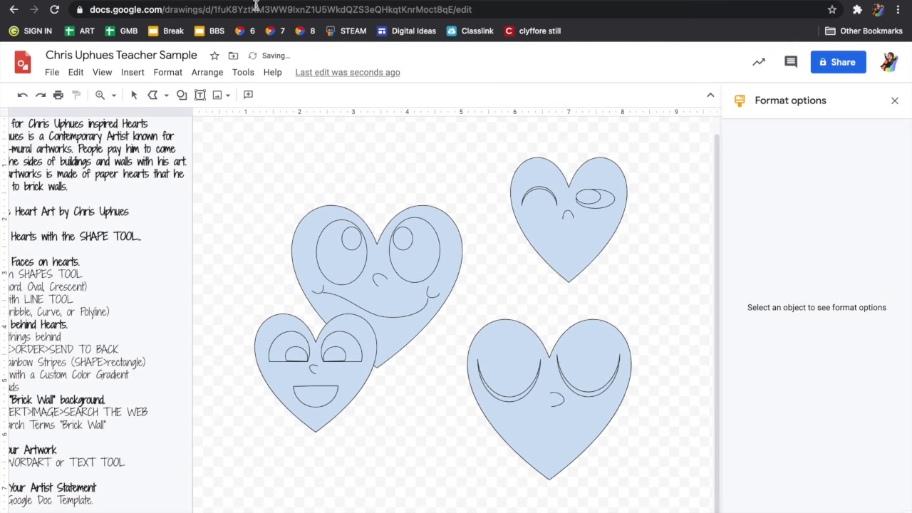
Draw a closed Polyline tongue with a zigzag upper edge, about 0.67 in wide and 0.23 in tall, inside the small heart's mouth.
left_click(115, 97)
left_click(144, 179)
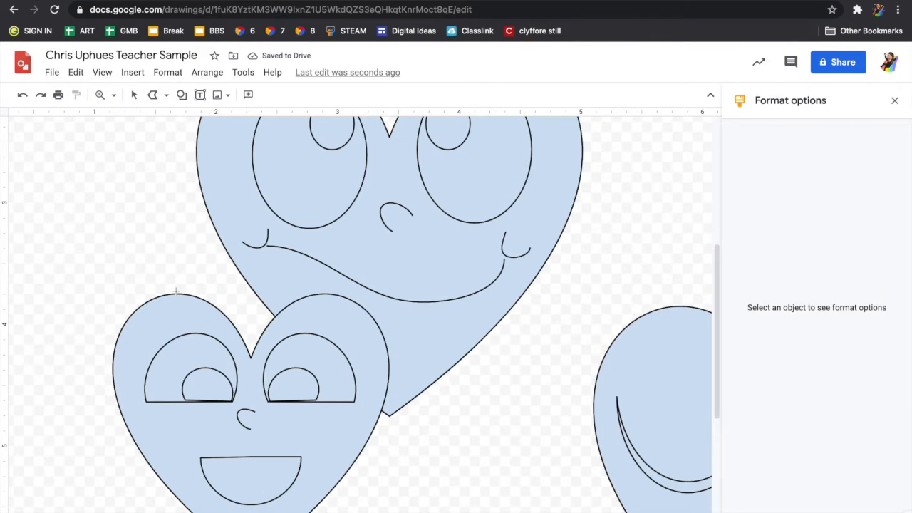
left_click(112, 95)
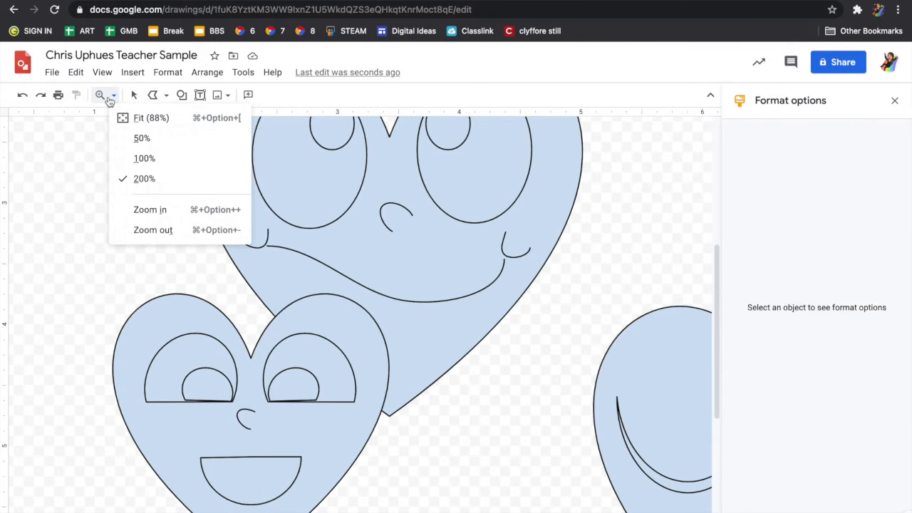
left_click(151, 211)
left_click(158, 101)
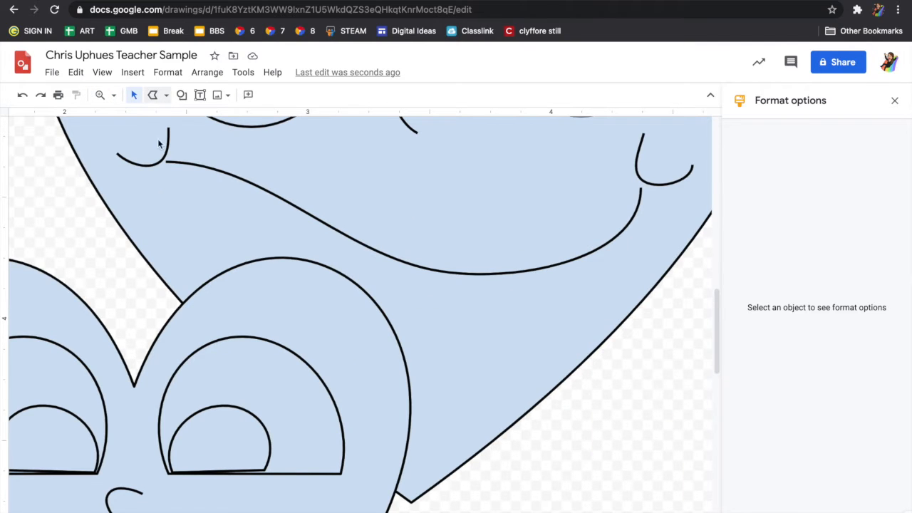
scroll(153, 271, "left", 2)
scroll(152, 271, "down", 1)
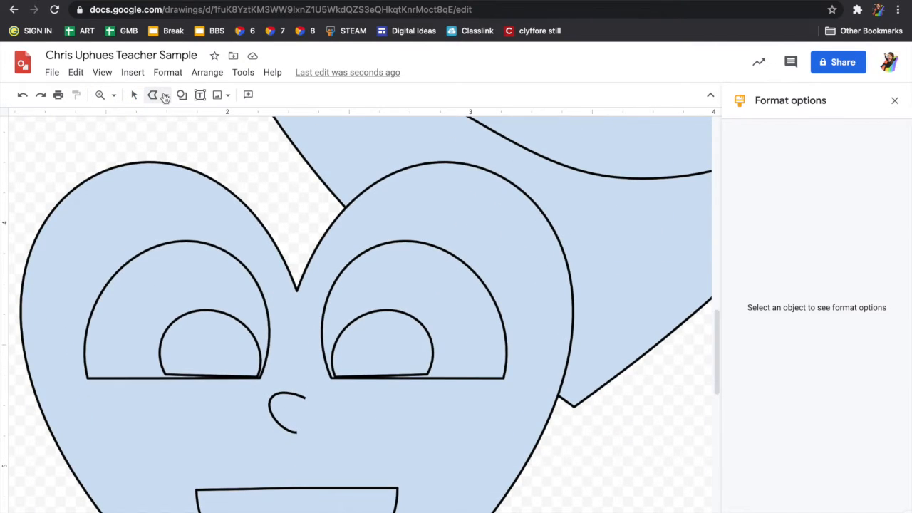
left_click(160, 99)
left_click(158, 218)
scroll(207, 335, "down", 2)
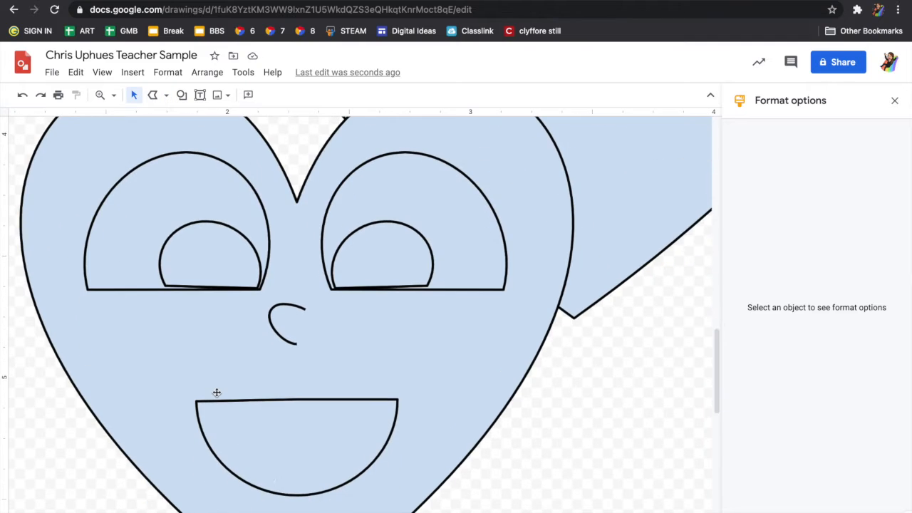
left_click(153, 98)
left_click(342, 438)
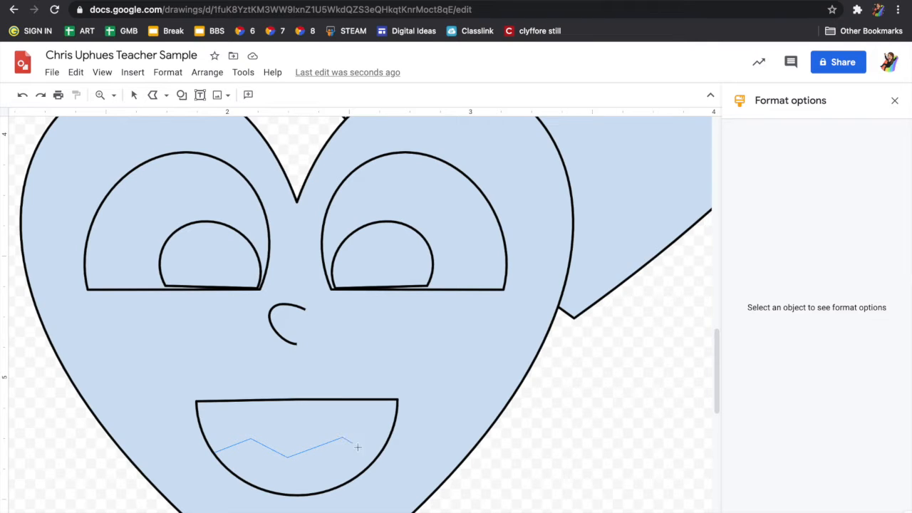
left_click(376, 456)
left_click(348, 481)
left_click(307, 492)
left_click(263, 490)
left_click(240, 479)
left_click(216, 454)
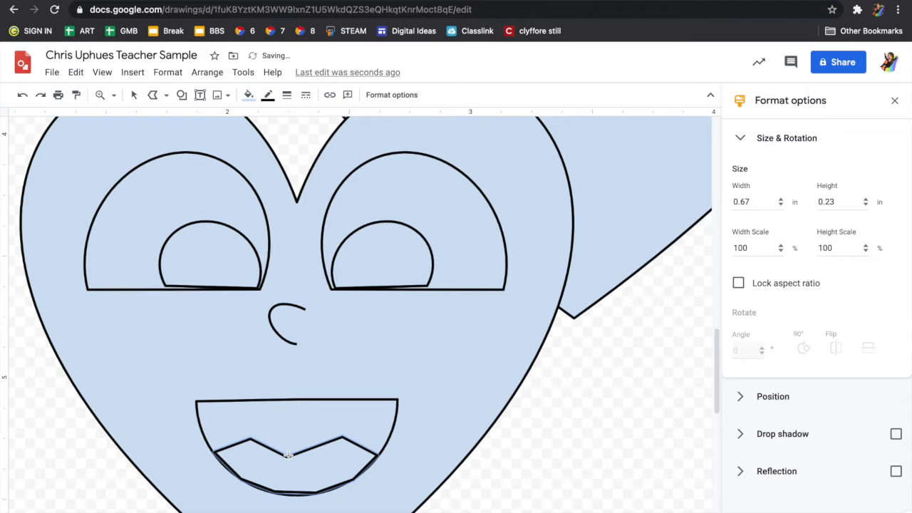
Draw a small cheek about 0.25 in wide with the Curve tool, below the crescent eye of the upper-right heart.
scroll(445, 421, "right", 5)
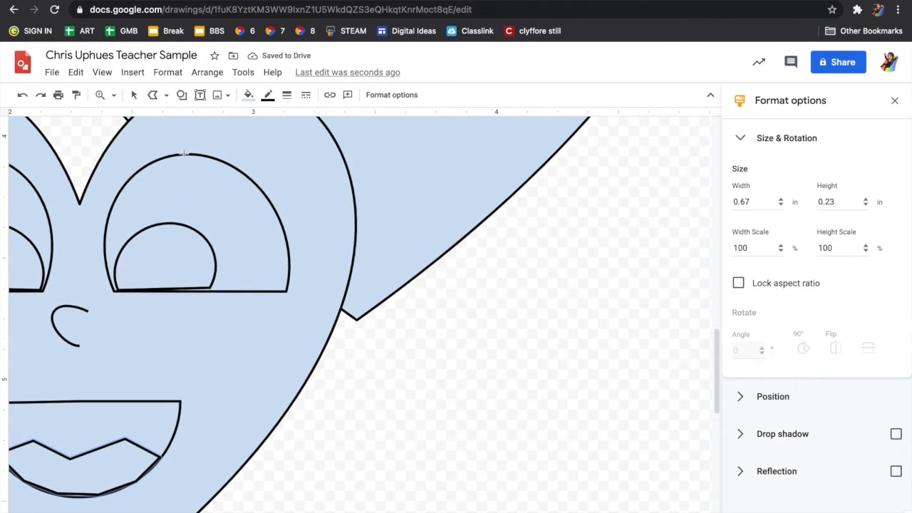
left_click(113, 95)
left_click(140, 139)
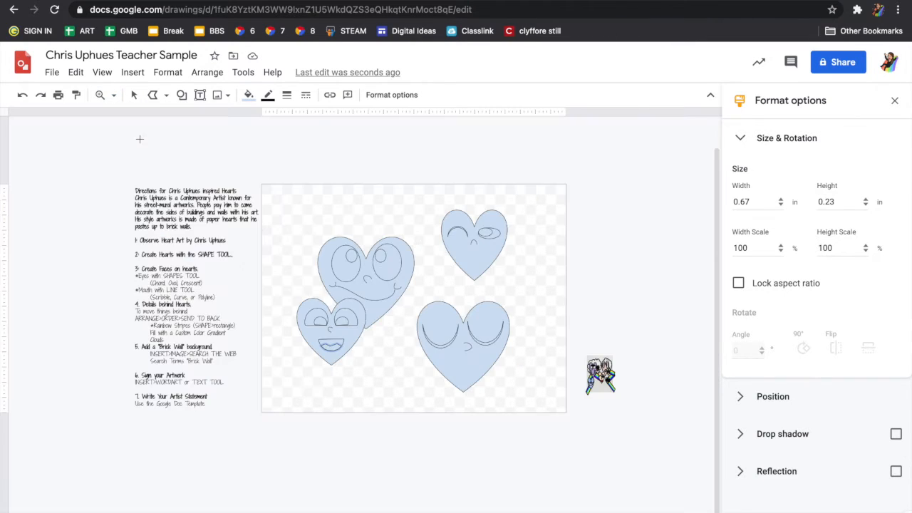
left_click(165, 95)
left_click(189, 177)
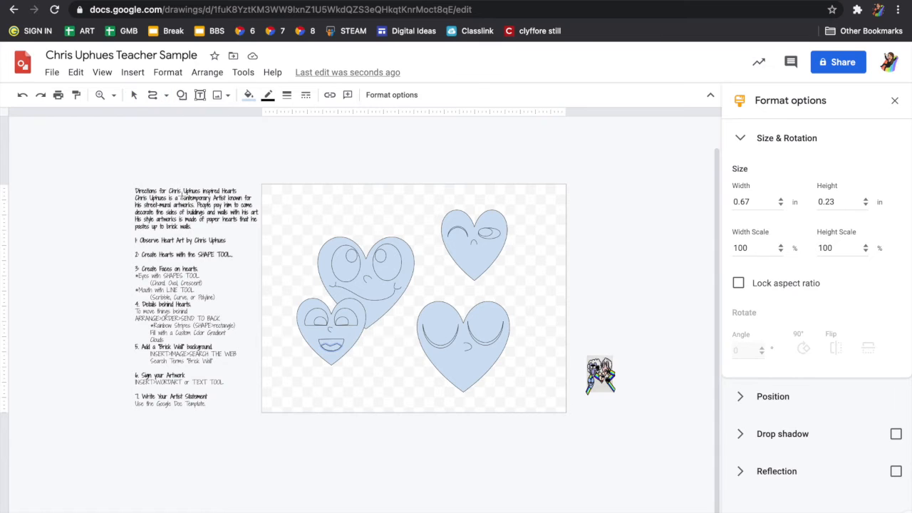
scroll(446, 278, "up", 10, "ctrl")
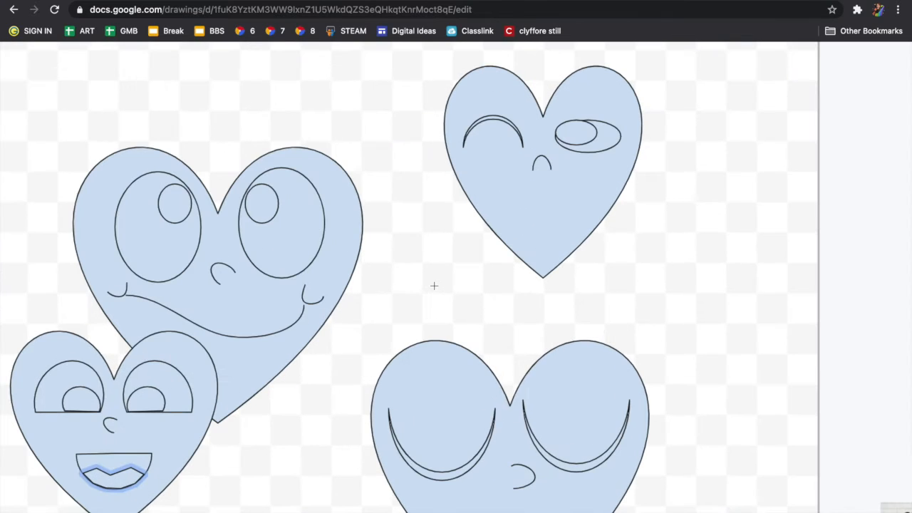
scroll(434, 286, "down", 10, "ctrl")
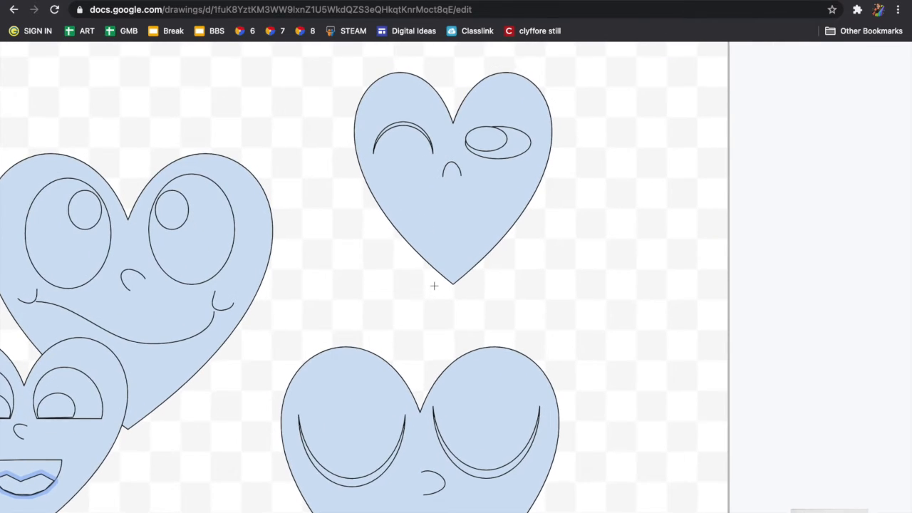
scroll(572, 191, "down", 5, "ctrl")
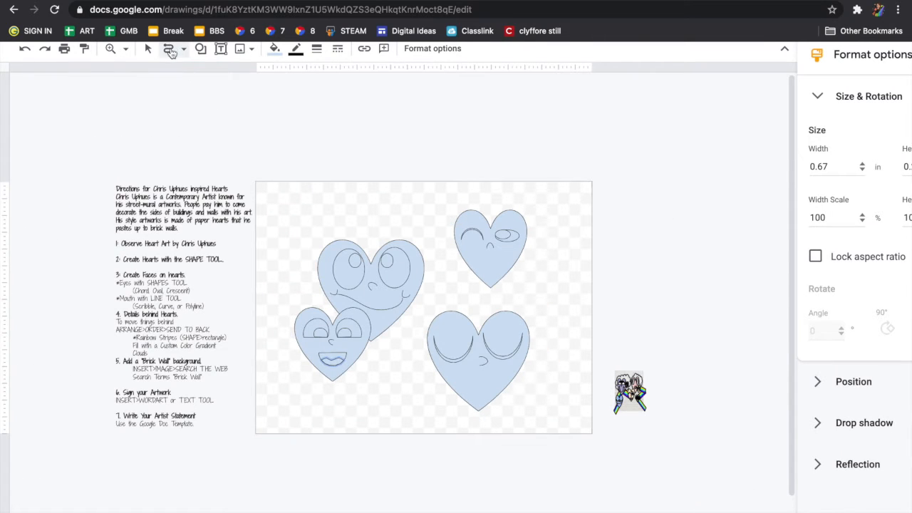
left_click(172, 55)
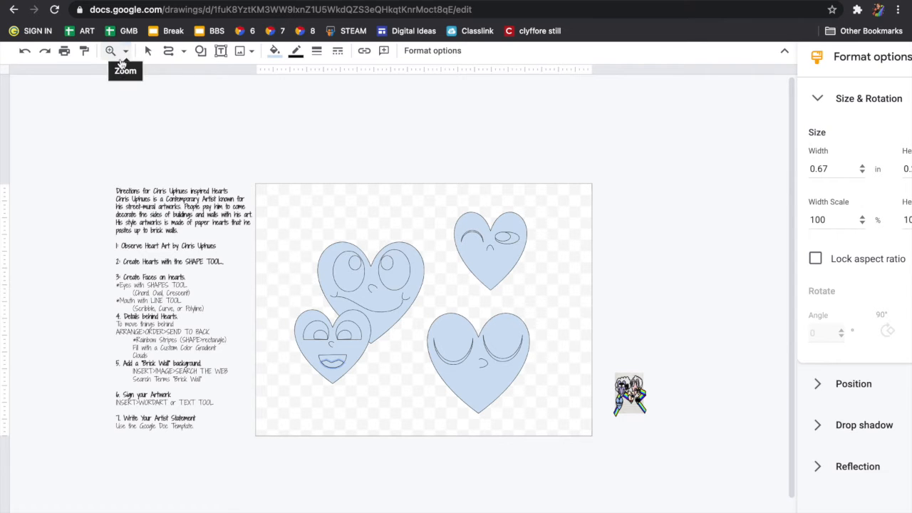
left_click(125, 51)
left_click(159, 143)
left_click(125, 51)
left_click(140, 178)
scroll(346, 227, "right", 10)
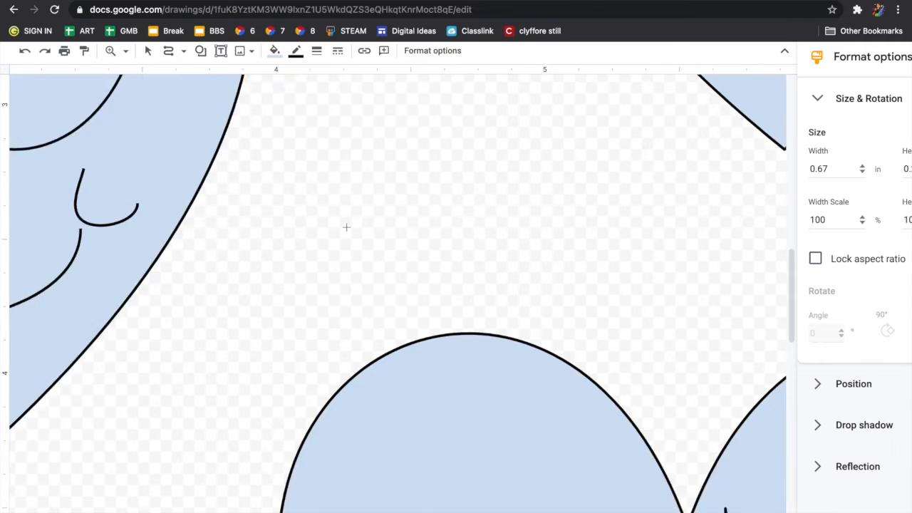
scroll(346, 227, "up", 5)
scroll(347, 227, "right", 3)
scroll(346, 226, "up", 2)
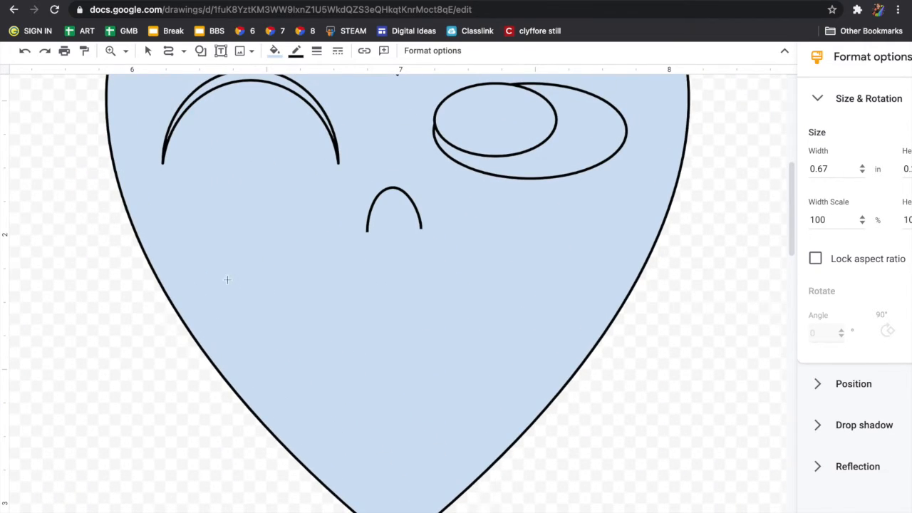
mouse_move(224, 295)
left_mouse_down()
mouse_move(261, 286)
mouse_move(267, 247)
left_mouse_up()
left_click_drag(265, 243, 266, 243)
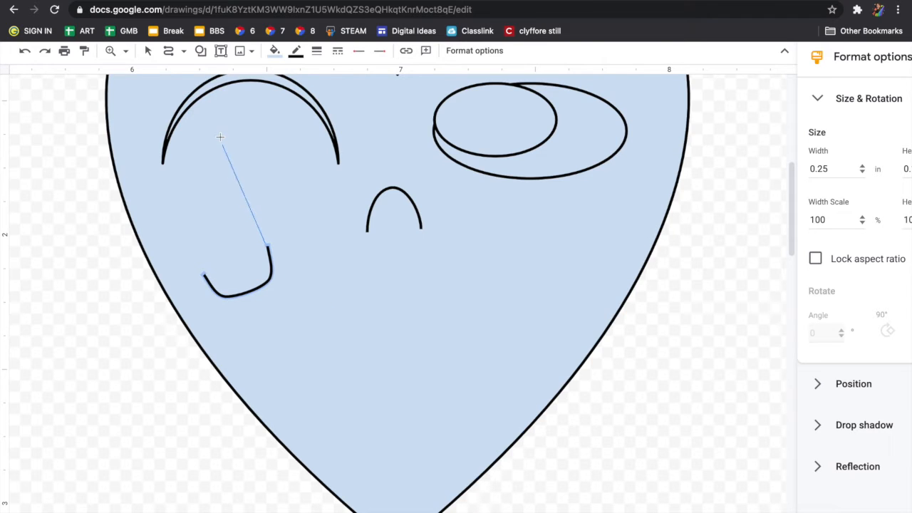
Draw a deep U-shaped smile about 1.05 in wide with the Curve tool, running from the cheek up to below the oval eye.
left_click(149, 54)
left_click(169, 55)
left_click(253, 290)
left_click(311, 407)
left_click(445, 449)
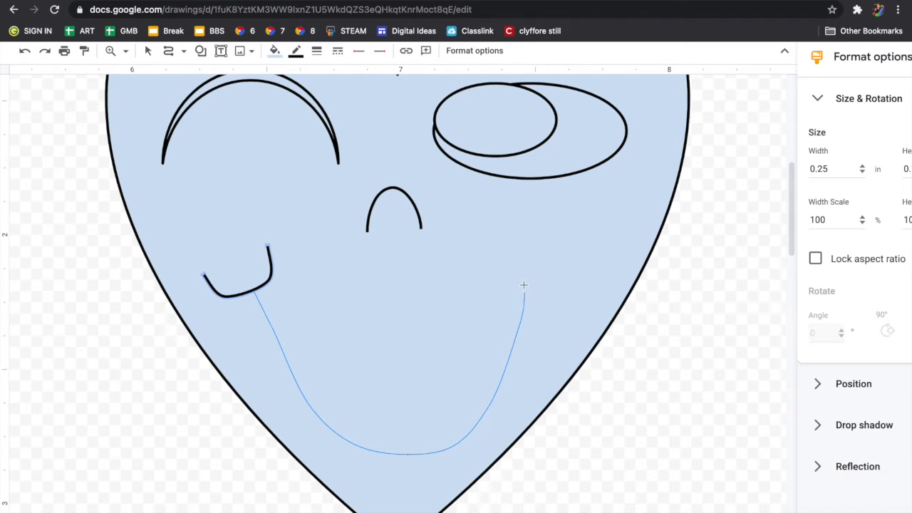
double_click(535, 229)
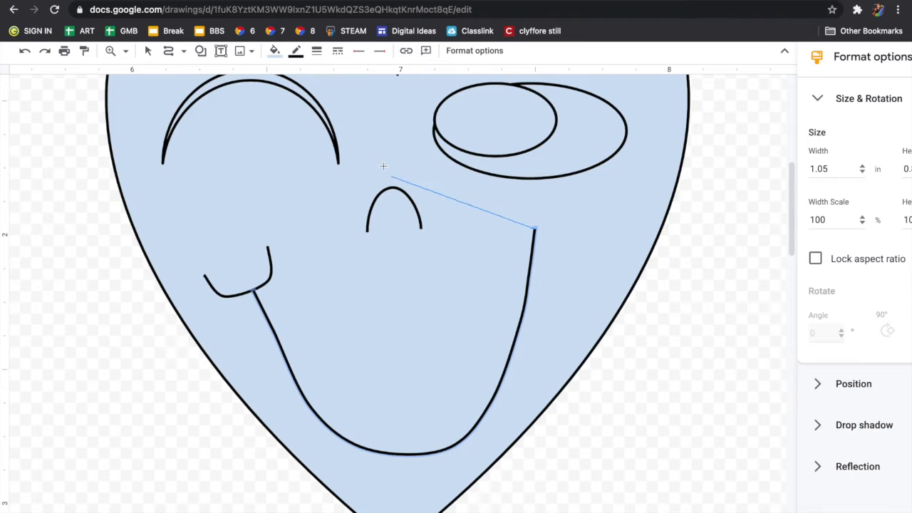
Draw a second curved cheek about 0.32 in wide and 0.15 in tall at the smile's open end, below the oval eye.
left_click(152, 53)
left_click(169, 51)
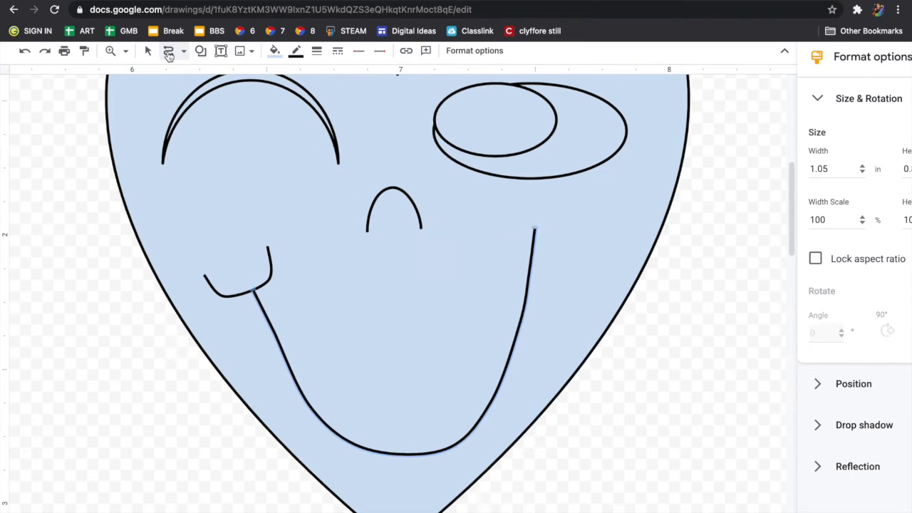
left_click(514, 221)
left_click(556, 230)
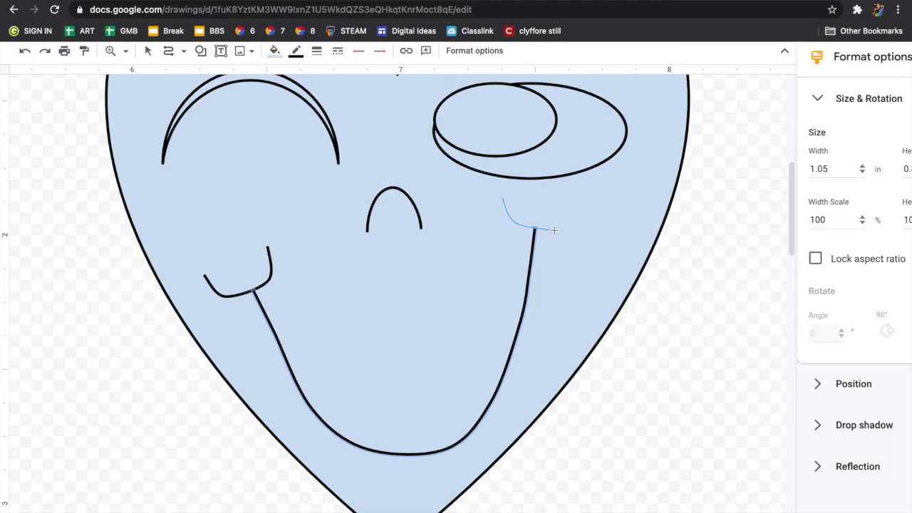
double_click(590, 191)
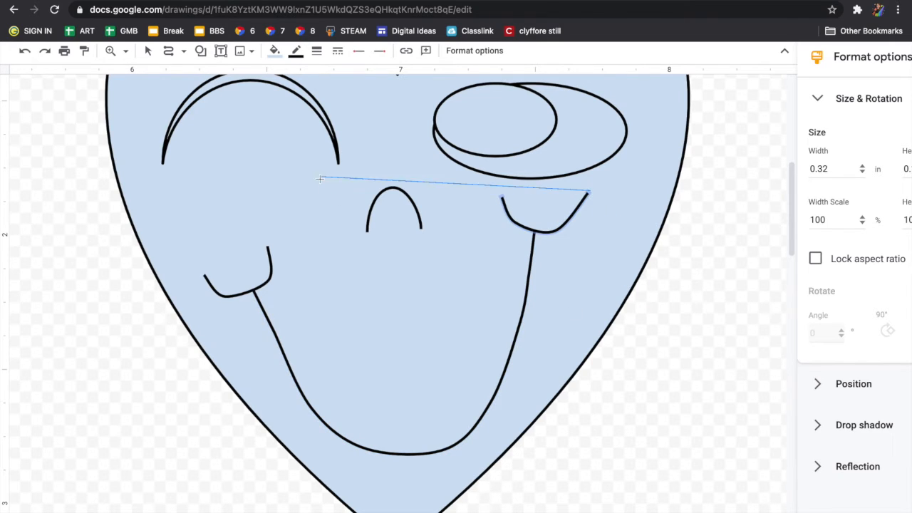
left_click(147, 51)
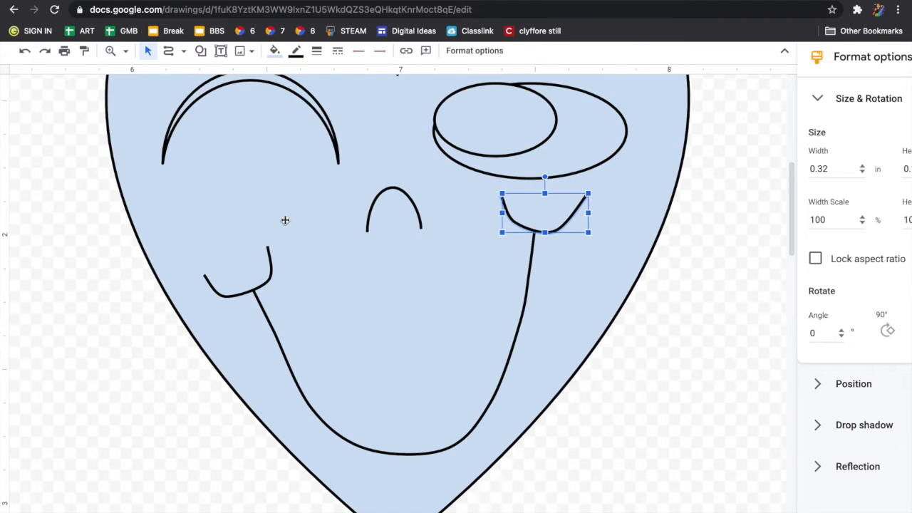
Draw a rectangle tooth about 0.15 by 0.16 in under the lowest part of the smile and rotate it to about 5.7°.
key("ctrl+shift+f")
left_click(182, 95)
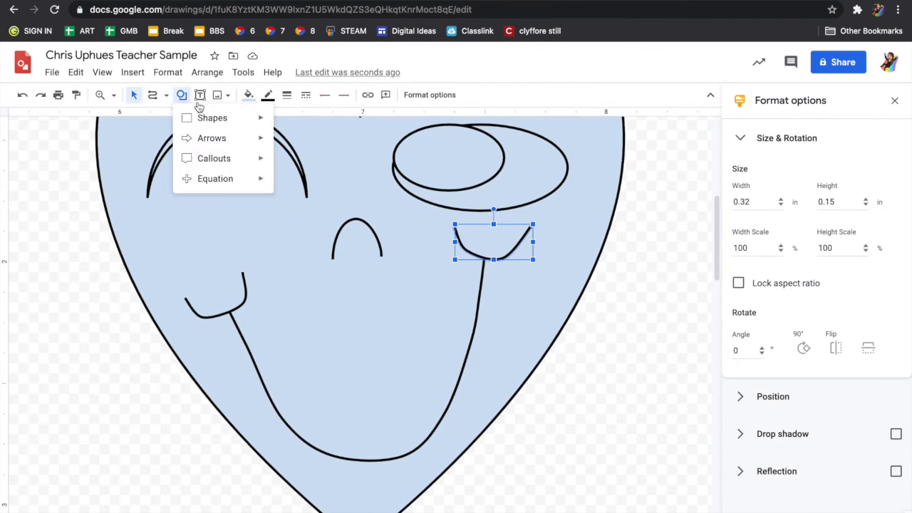
mouse_move(209, 121)
left_click(283, 122)
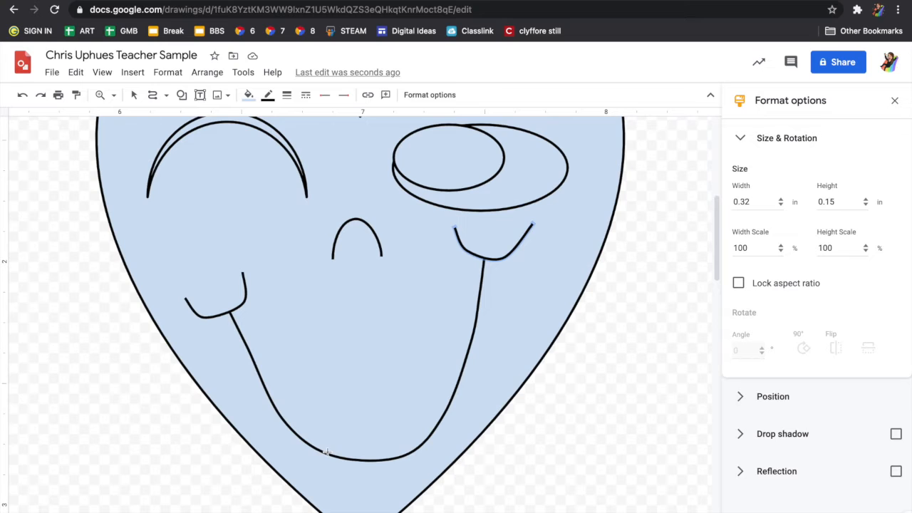
left_click_drag(322, 453, 351, 487)
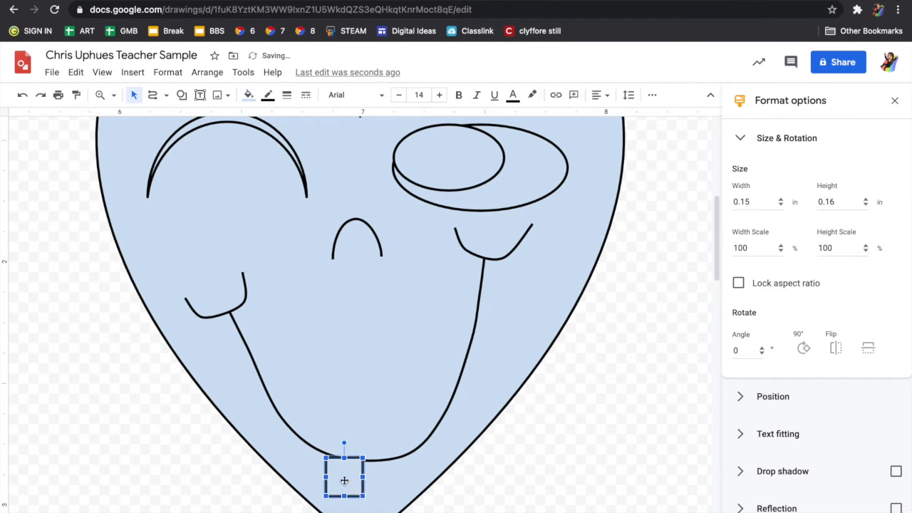
left_click_drag(345, 441, 347, 441)
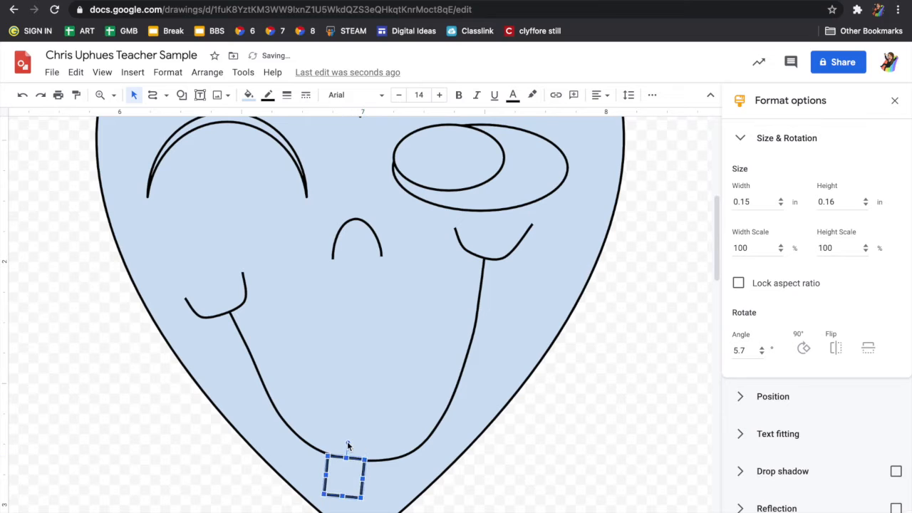
Duplicate the tooth, place the copy beside the first one and rotate it to about 347.3° to follow the smile.
key("ctrl+d")
mouse_move(388, 484)
left_mouse_down()
mouse_move(373, 486)
mouse_move(391, 473)
left_mouse_up()
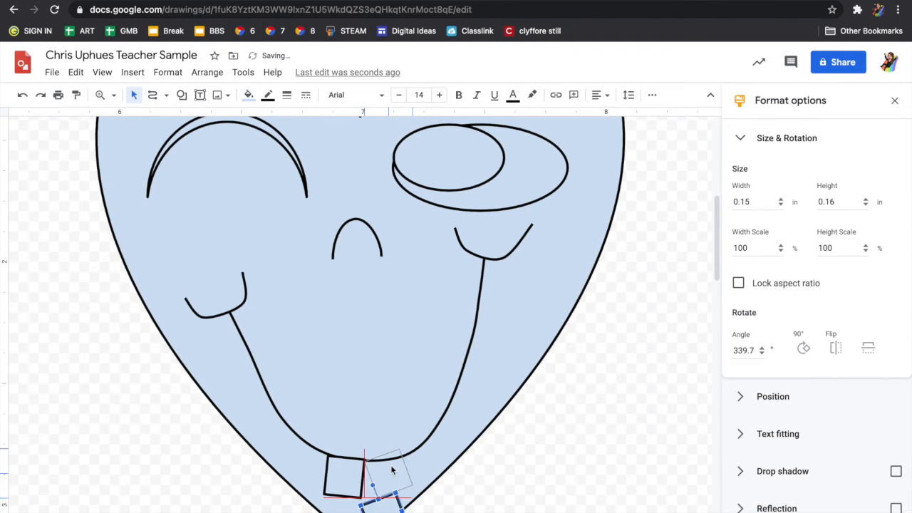
left_click_drag(377, 441, 381, 441)
left_click_drag(385, 475, 387, 480)
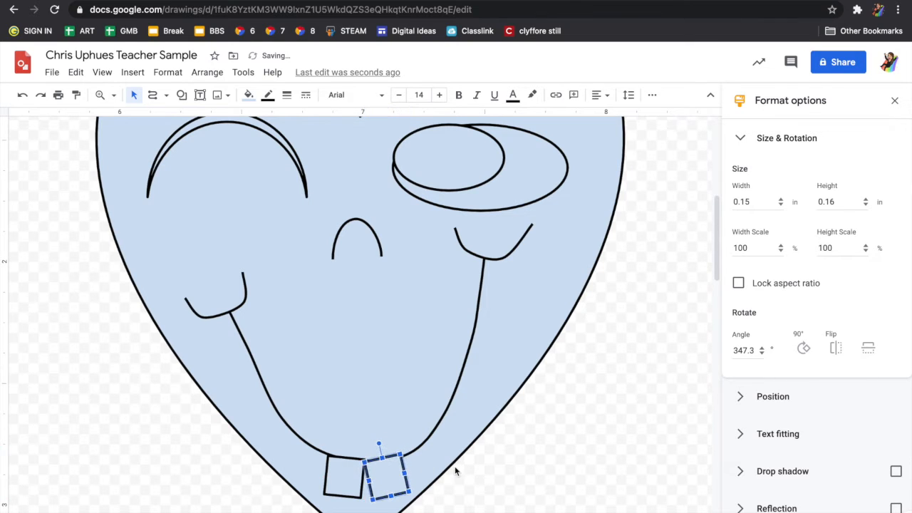
left_click(485, 465)
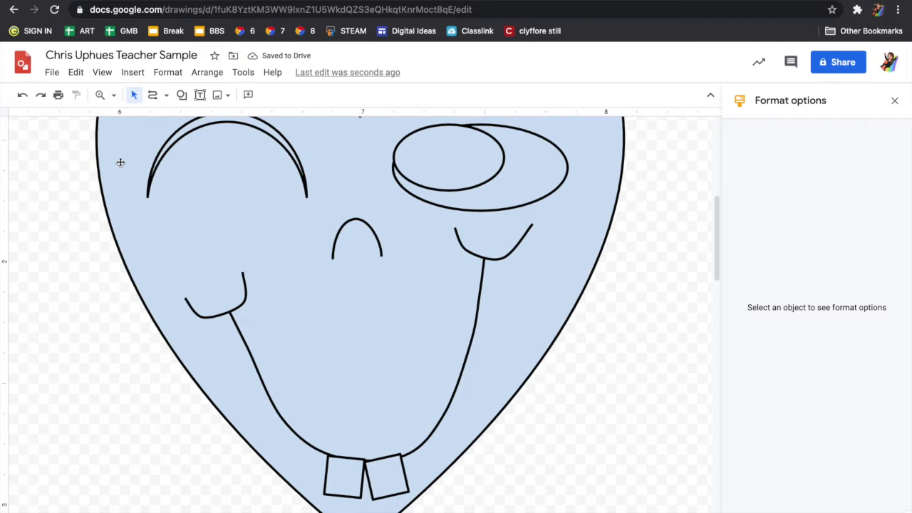
Scribble a hooked U-shaped mouth about 1.32 in wide and 1.1 in tall below the nose of the lower-right heart and select it.
left_click(114, 95)
left_click(139, 119)
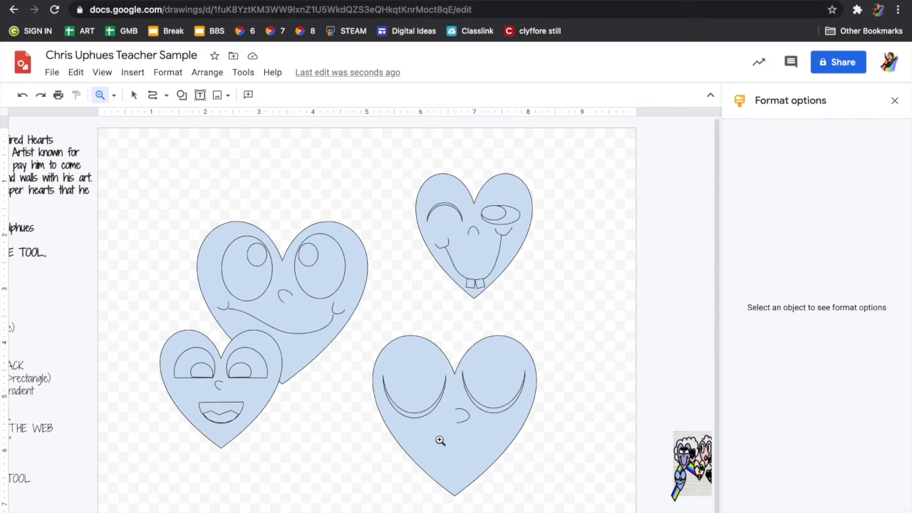
left_click(166, 96)
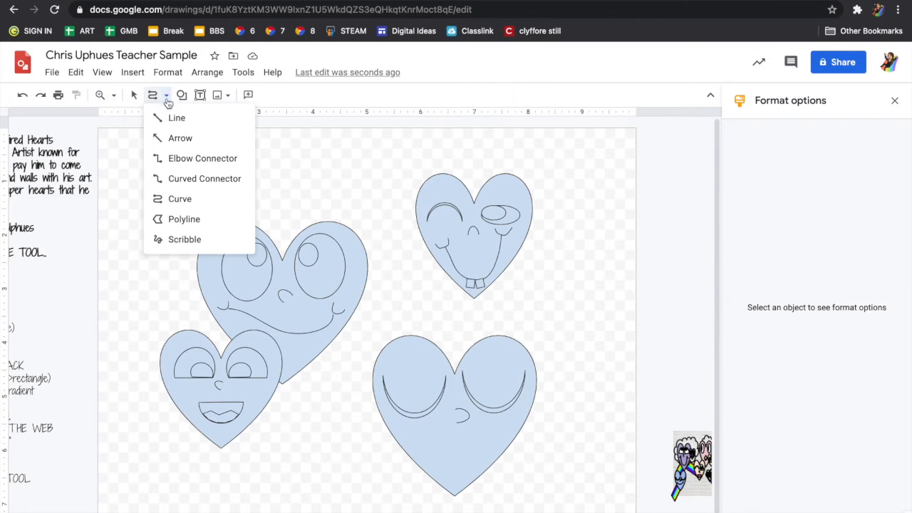
left_click(185, 241)
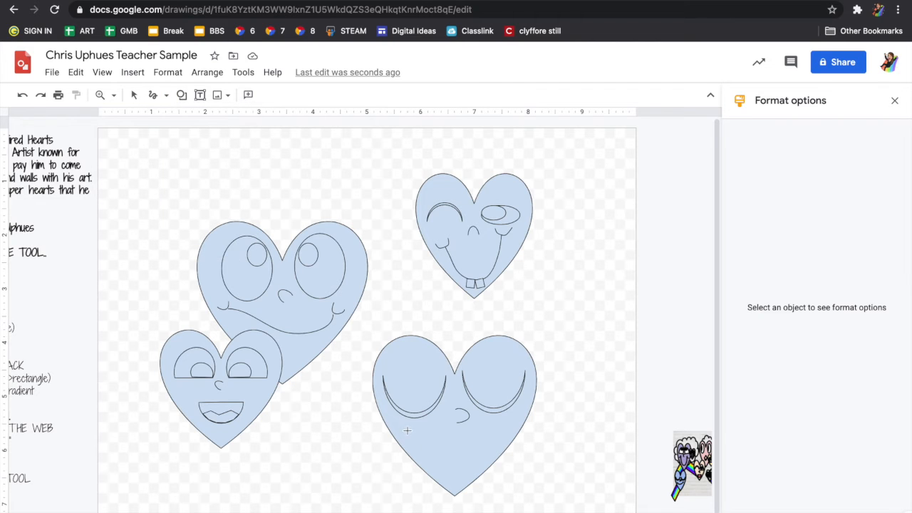
mouse_move(400, 431)
left_mouse_down()
mouse_move(420, 431)
mouse_move(432, 462)
mouse_move(450, 473)
mouse_move(475, 463)
left_mouse_up()
left_click(134, 95)
left_click(152, 95)
mouse_move(423, 440)
left_mouse_down()
mouse_move(432, 465)
mouse_move(467, 474)
mouse_move(484, 449)
left_mouse_up()
mouse_move(412, 437)
left_mouse_down()
mouse_move(461, 486)
mouse_move(479, 449)
left_mouse_up()
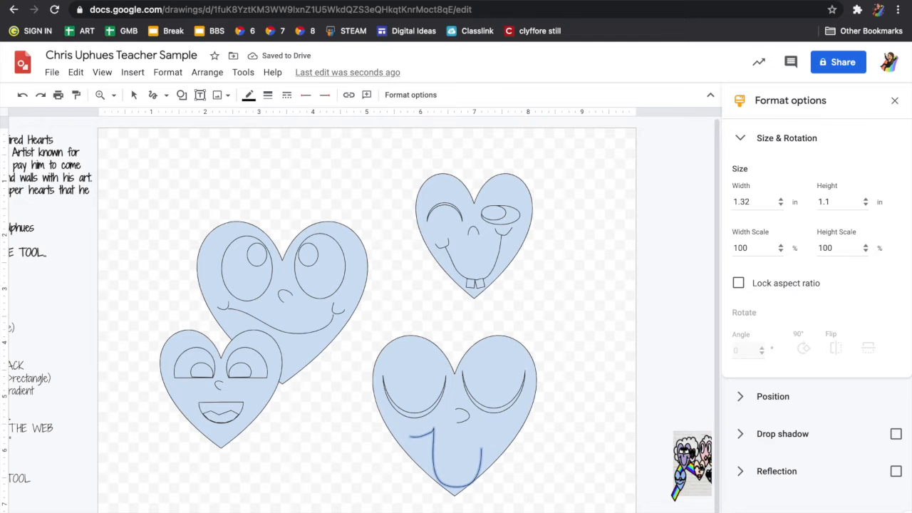
left_click(134, 94)
left_click(483, 470)
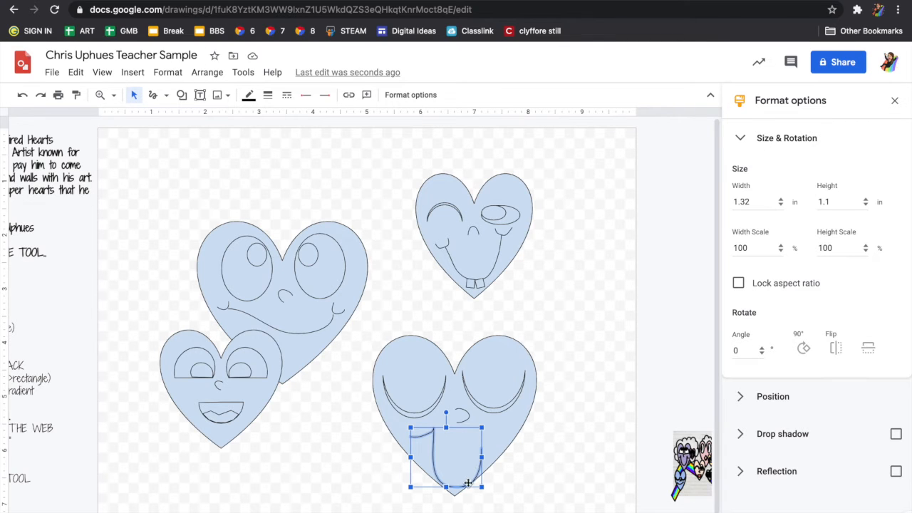
Shrink the hooked mouth slightly and centre it under the nose of the lower-right heart.
left_click_drag(475, 479, 467, 454)
mouse_move(436, 484)
left_mouse_down()
mouse_move(430, 457)
mouse_move(441, 461)
left_mouse_up()
left_click(544, 473)
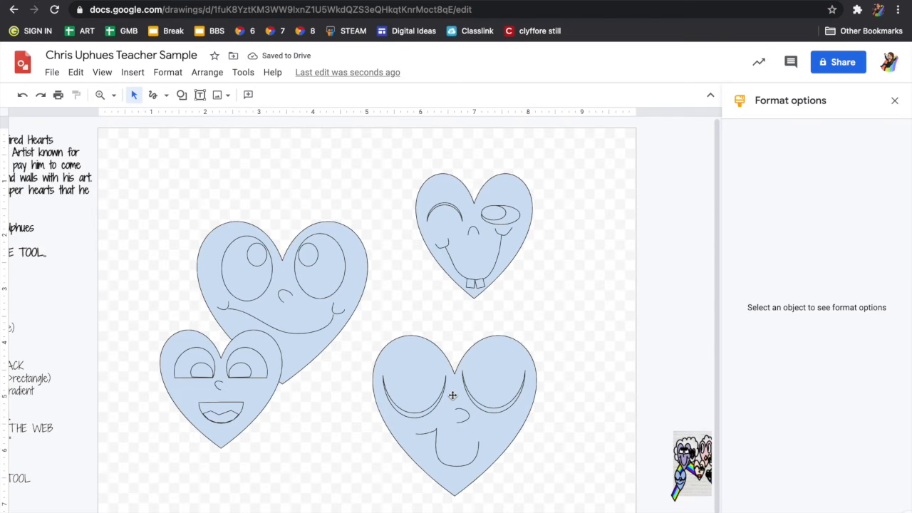
Draw a rectangle about 8.77 in wide and 2.32 in tall across the middle of the page and nudge it up slightly.
scroll(63, 362, "left", 3)
scroll(102, 340, "up", 5)
scroll(102, 340, "left", 5)
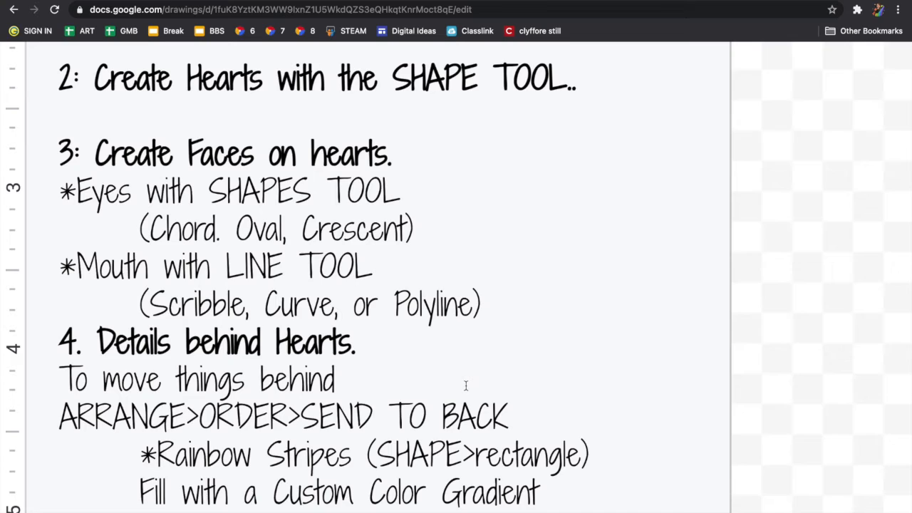
scroll(466, 386, "down", 2)
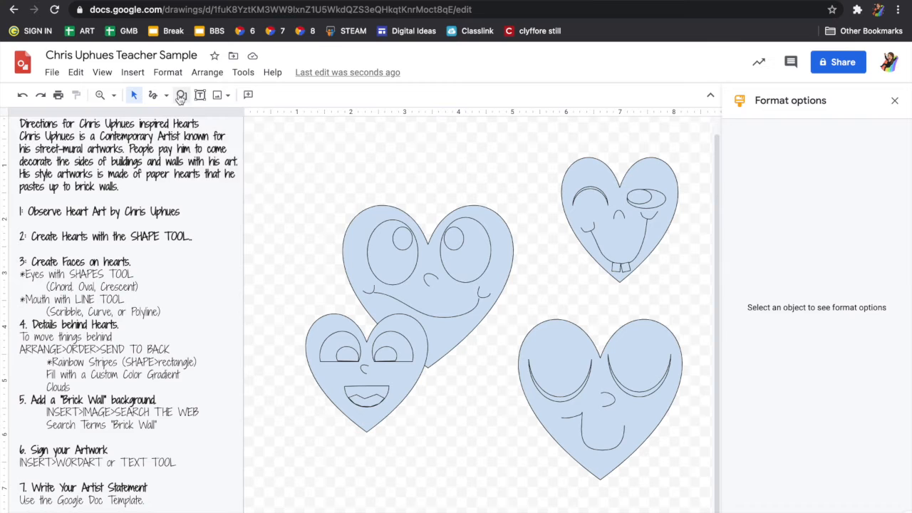
left_click(213, 55)
mouse_move(212, 124)
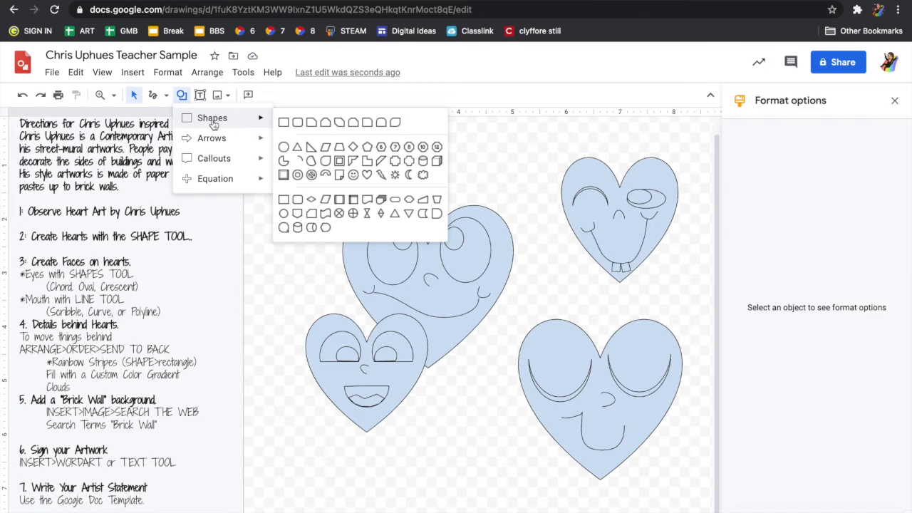
left_click(283, 123)
left_click_drag(241, 266, 711, 391)
key("Up")
key("Up")
key("Up")
key("Up")
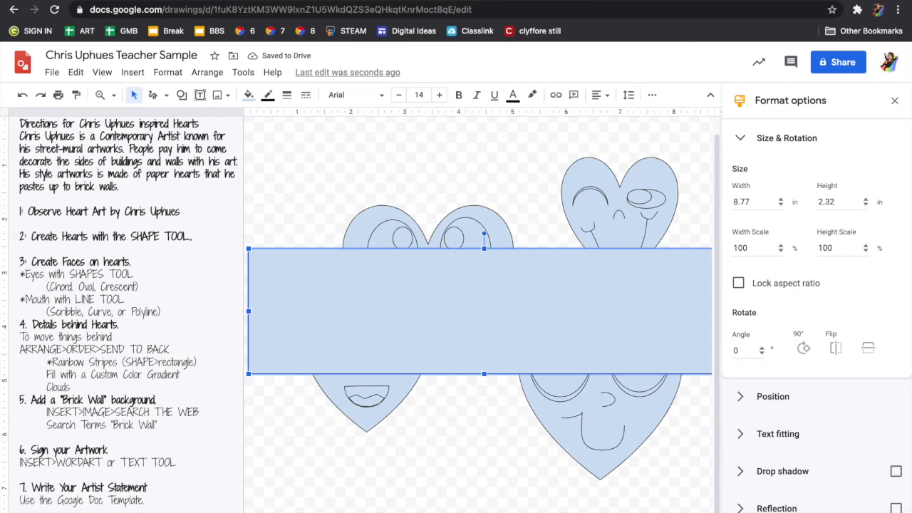
Send the wide rectangle to the back behind all hearts and nudge it left to the page edge.
left_click(207, 72)
mouse_move(241, 96)
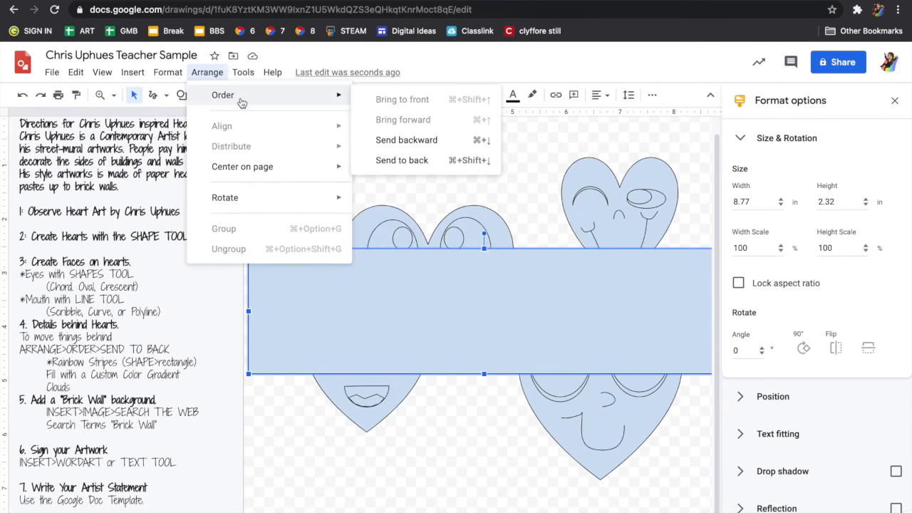
left_click(432, 142)
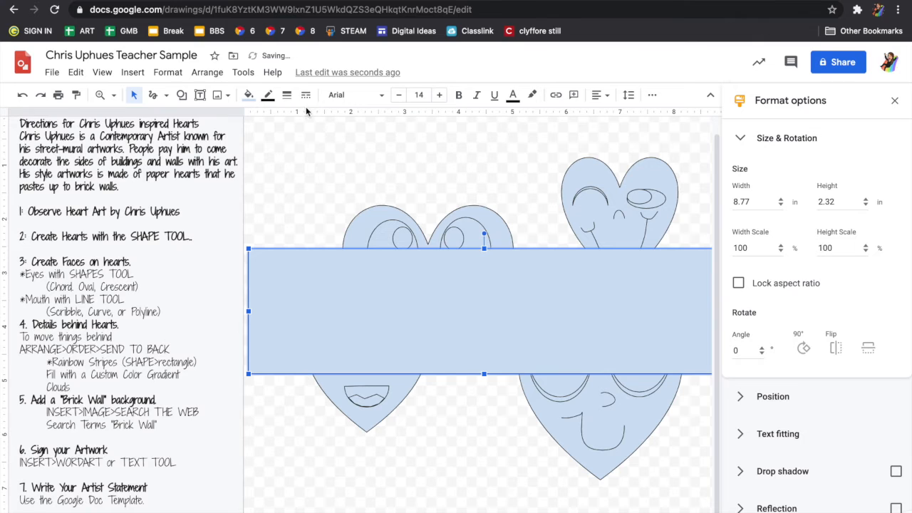
key("ctrl+shift+Down")
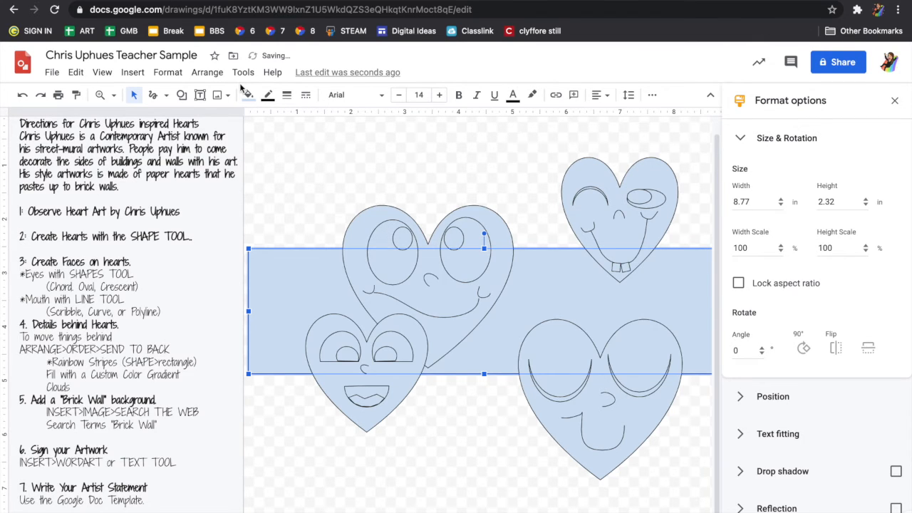
key("Left")
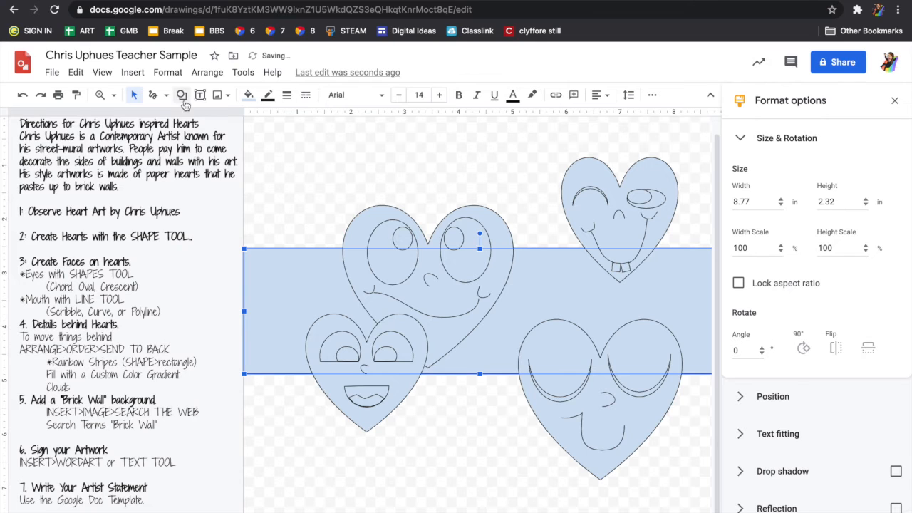
Start a custom linear gradient fill for the rectangle and add five gradient stops between the two end stops.
left_click(250, 97)
left_click(334, 119)
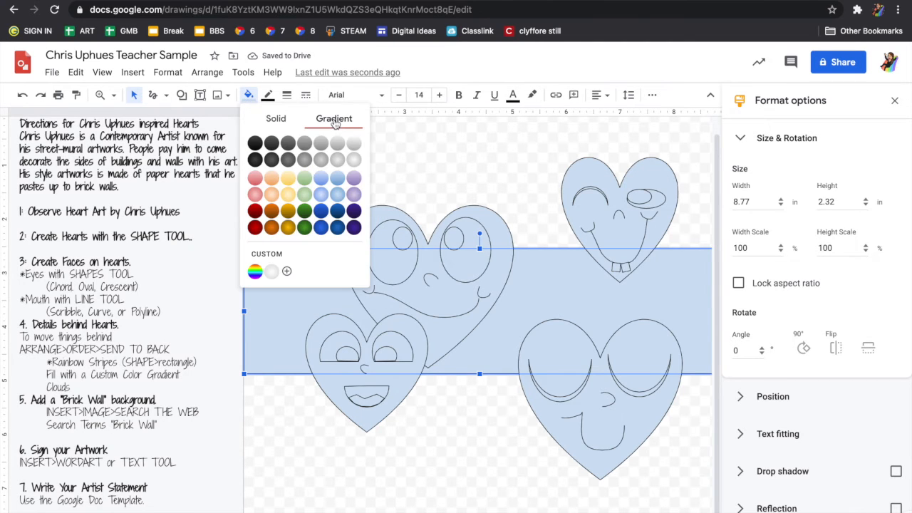
left_click(287, 272)
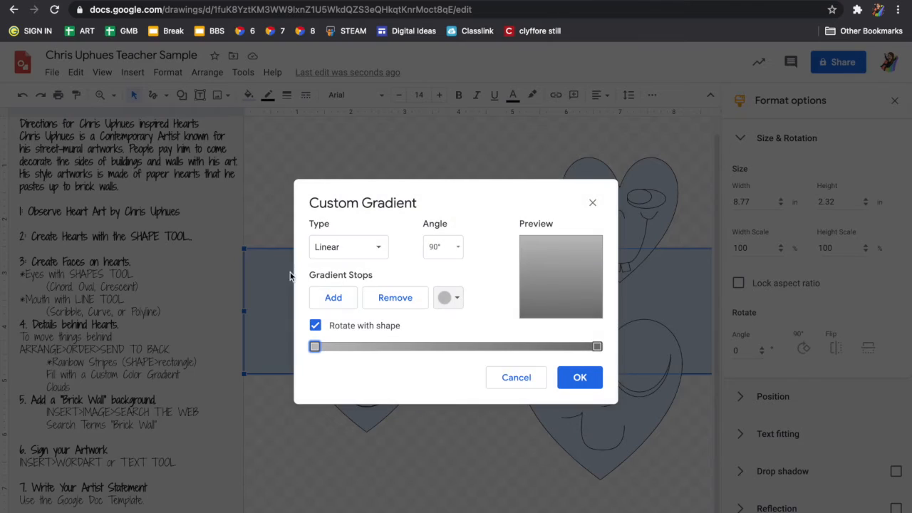
left_click(338, 304)
left_click(339, 305)
left_click(337, 303)
left_click(337, 303)
left_click(336, 303)
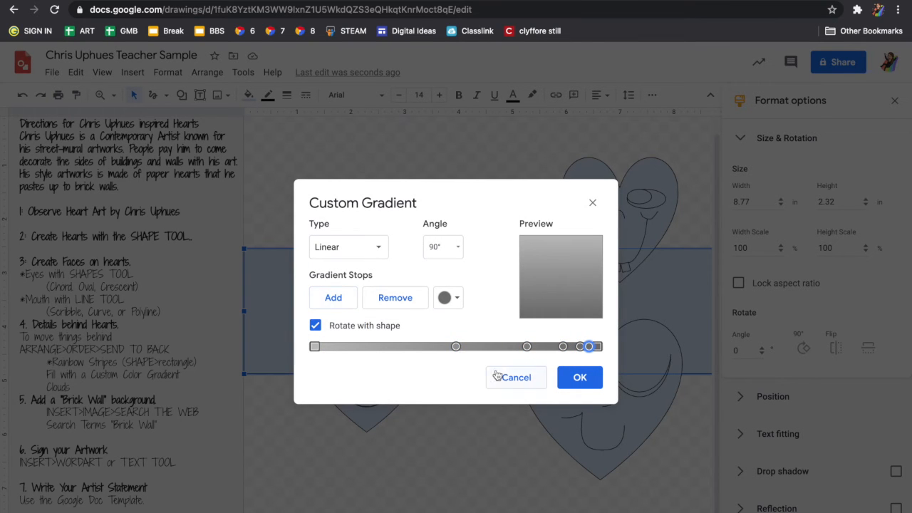
Spread the five added gradient stops roughly evenly along the first two thirds of the gradient bar.
left_click(456, 347)
left_click_drag(365, 344, 348, 346)
left_click_drag(525, 346, 385, 349)
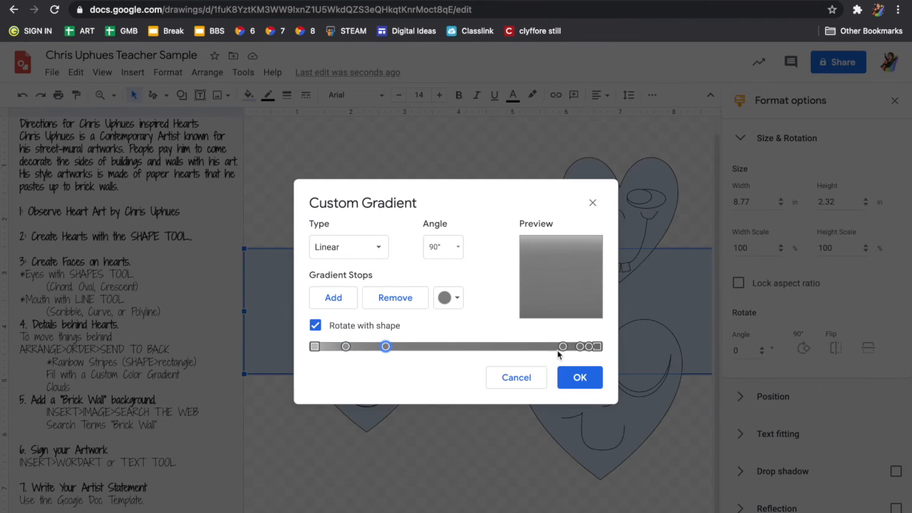
left_click_drag(563, 347, 426, 347)
left_click_drag(581, 347, 461, 347)
left_click_drag(588, 347, 506, 347)
Colour the first gradient stop light red and the second stop pale orange.
left_click(314, 348)
left_click(455, 299)
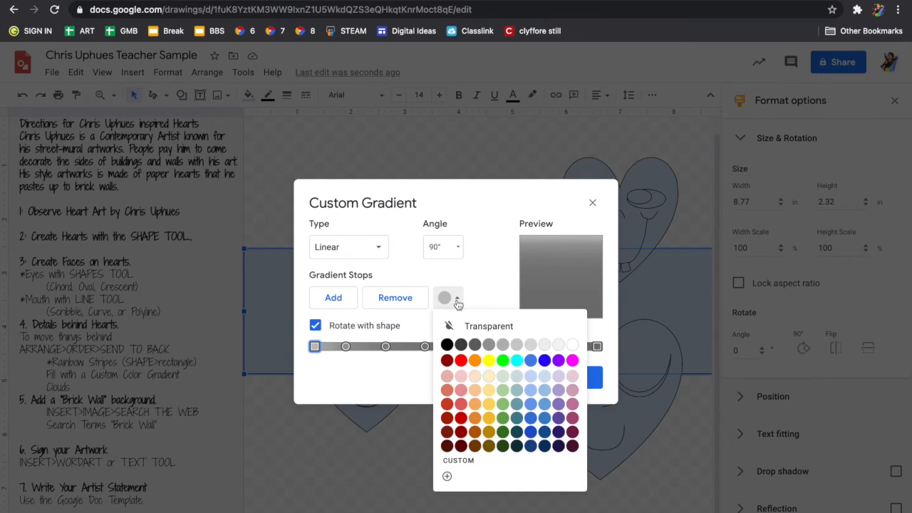
left_click(461, 360)
left_click(346, 346)
left_click(449, 298)
left_click(474, 383)
left_click(314, 347)
left_click(454, 299)
left_click(460, 377)
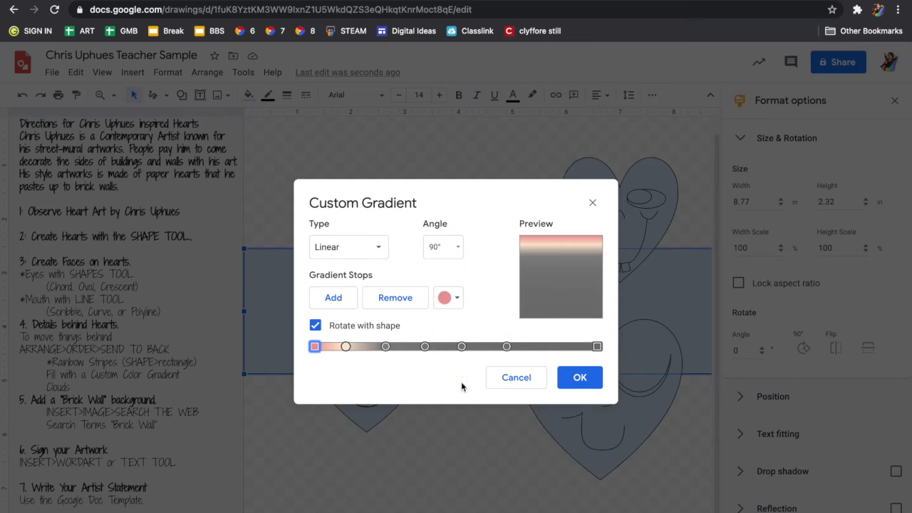
left_click(455, 300)
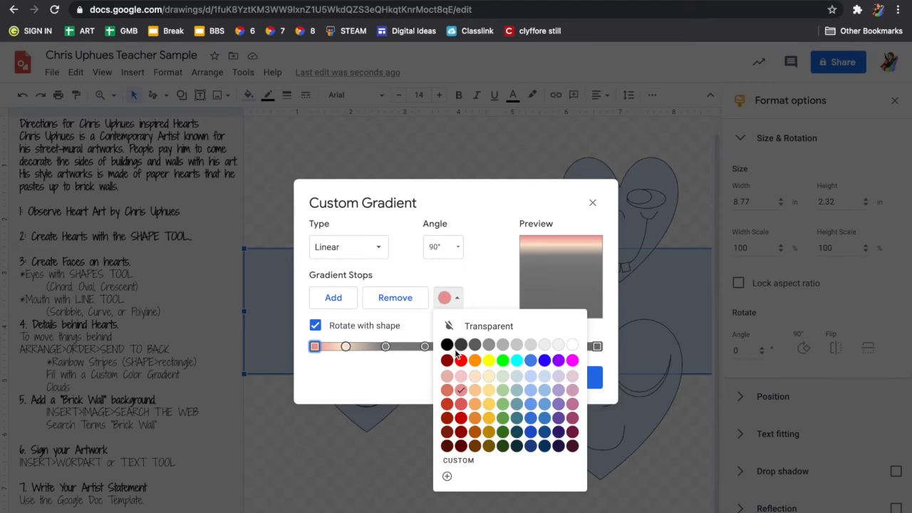
Colour the third gradient stop pale yellow, the fourth pale green and the fifth pale cornflower blue.
left_click(385, 347)
left_click(449, 299)
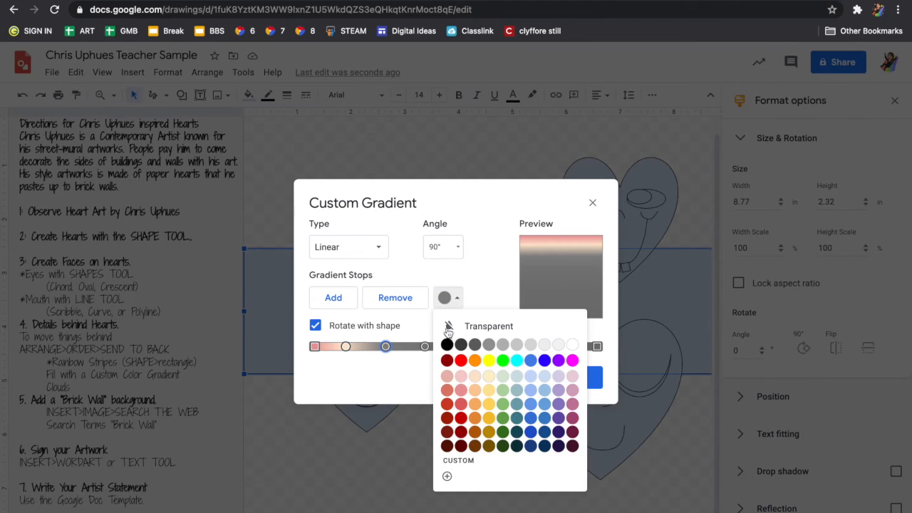
left_click(476, 378)
left_click(424, 347)
left_click(450, 299)
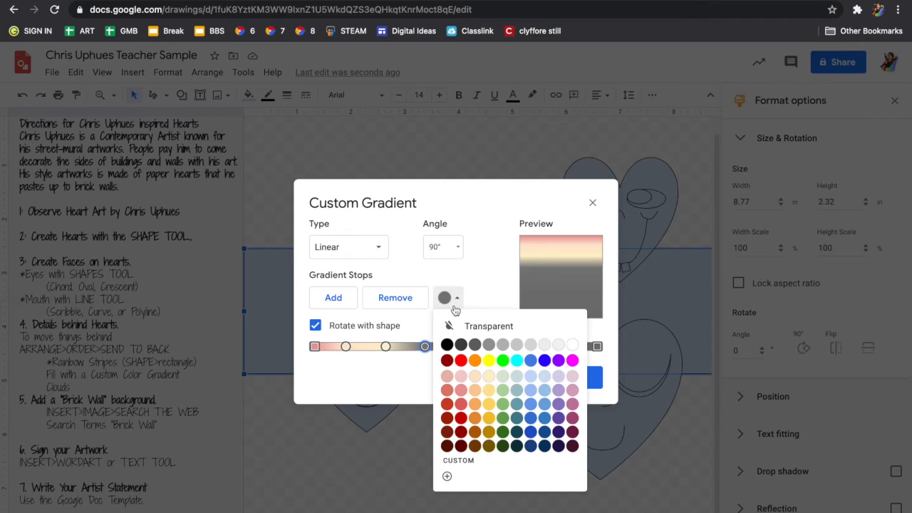
left_click(504, 377)
left_click(460, 303)
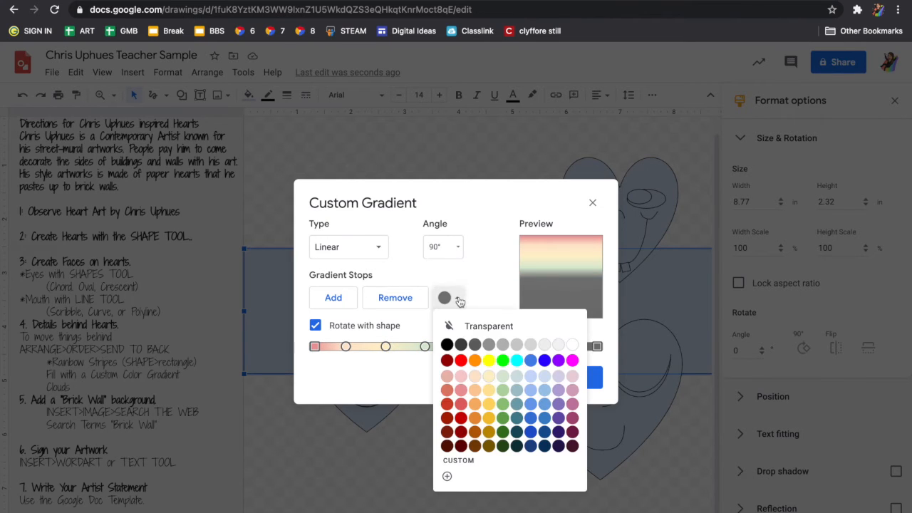
left_click(530, 376)
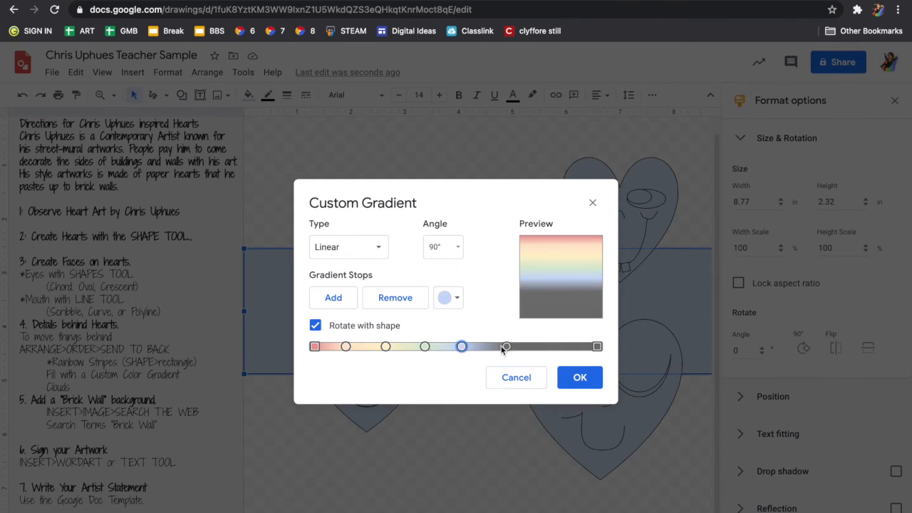
Colour the sixth gradient stop medium light blue.
left_click(506, 347)
left_click(457, 298)
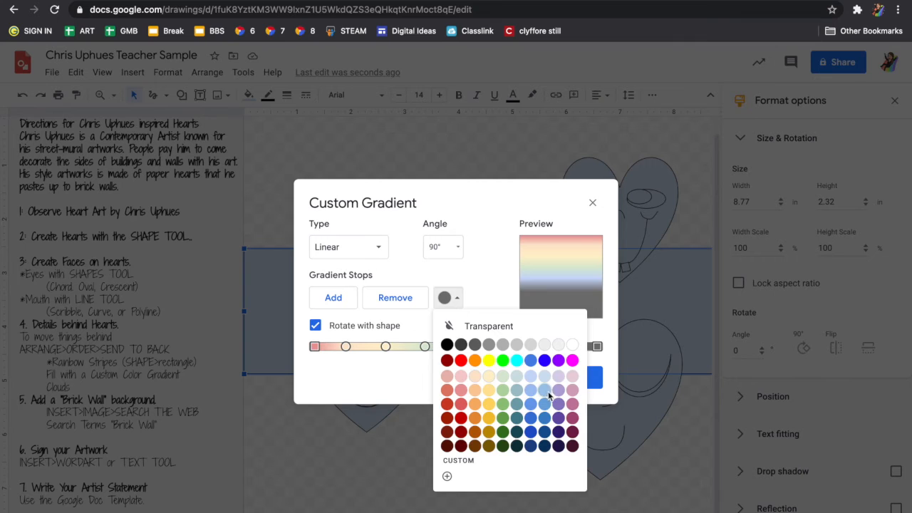
left_click(546, 391)
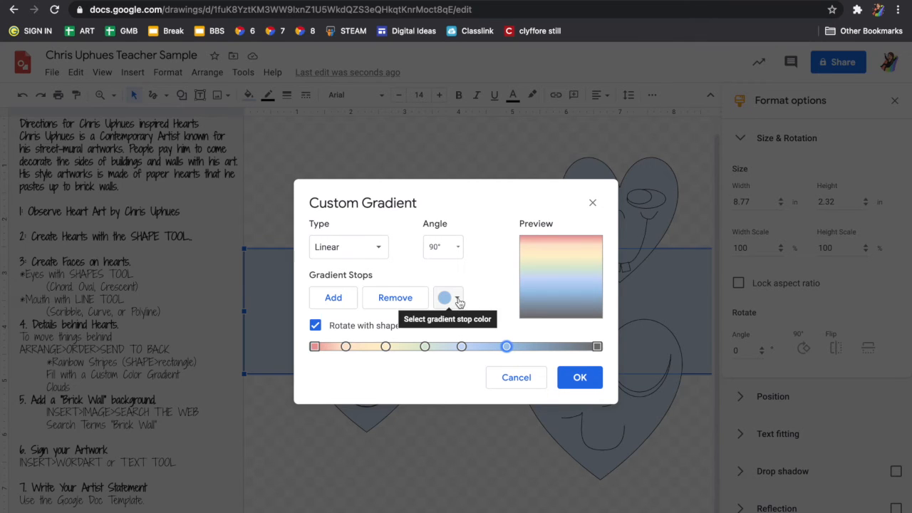
left_click(458, 300)
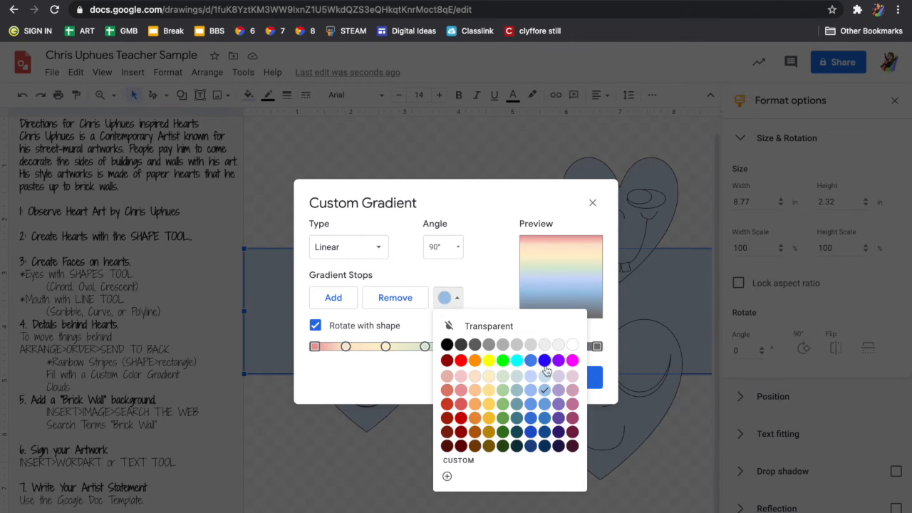
left_click(547, 404)
Add a light purple stop before the end, colour the last stop light magenta and apply the custom gradient.
left_click(337, 299)
left_click(457, 300)
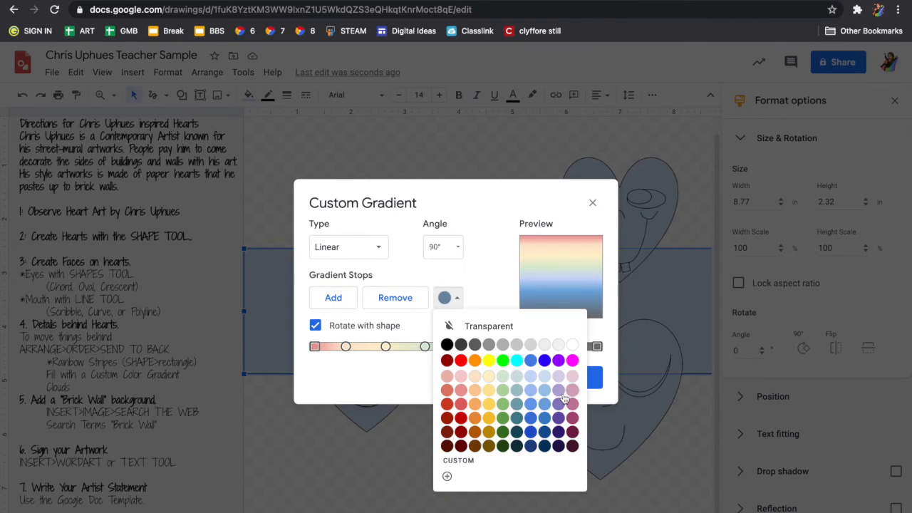
left_click(563, 407)
left_click(598, 347)
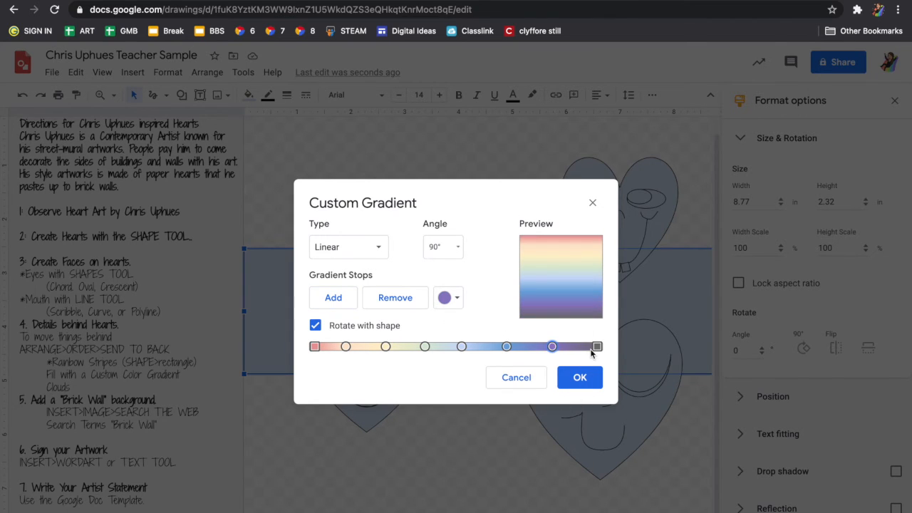
left_click(456, 298)
left_click(572, 390)
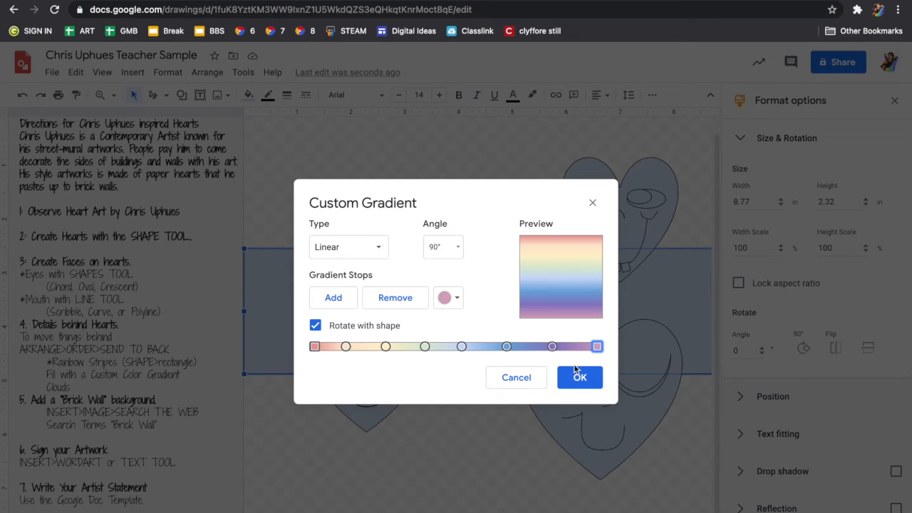
left_click(580, 377)
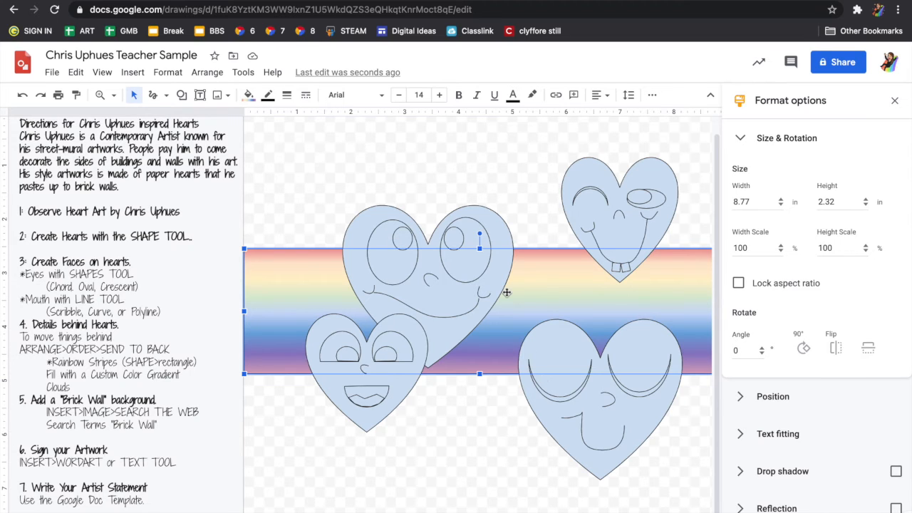
Duplicate the rainbow band, resize the copy to about 6.83 by 0.71 in and send it behind the two lower hearts.
key("ctrl+d")
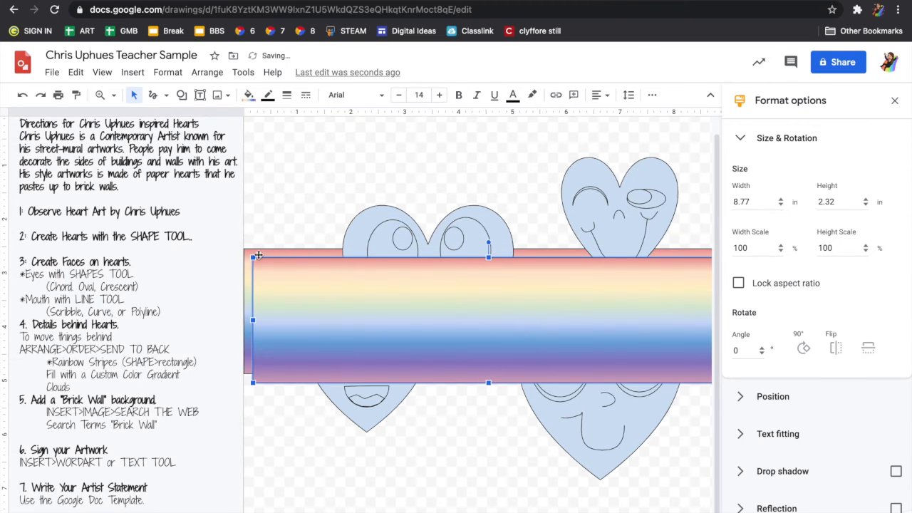
left_click_drag(253, 256, 358, 346)
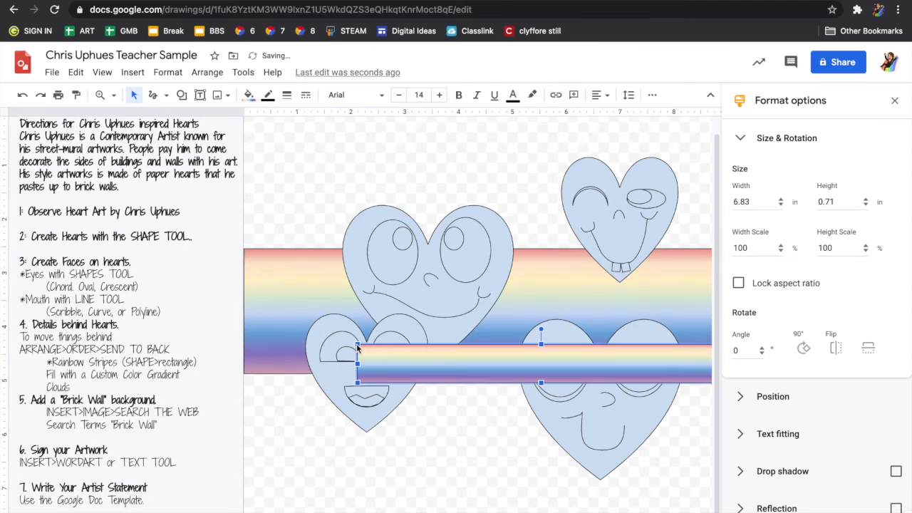
left_click_drag(520, 366, 385, 421)
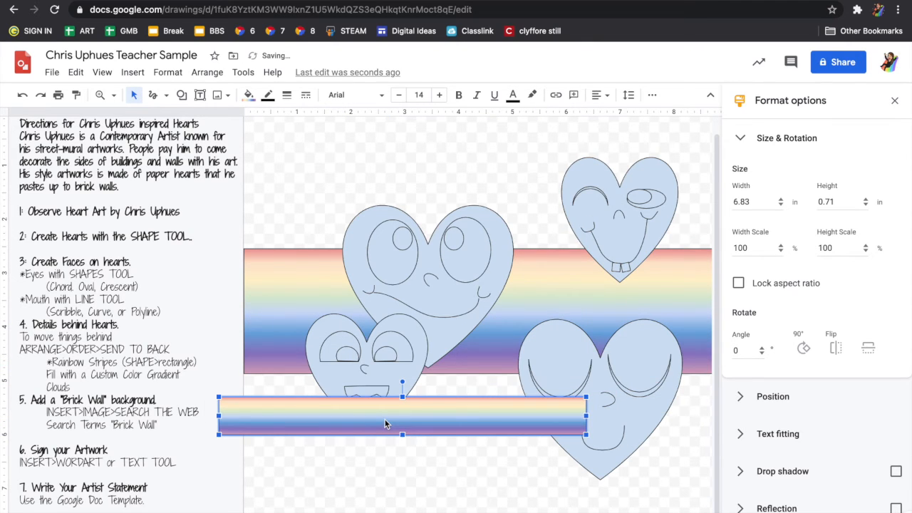
key("ctrl+shift+Down")
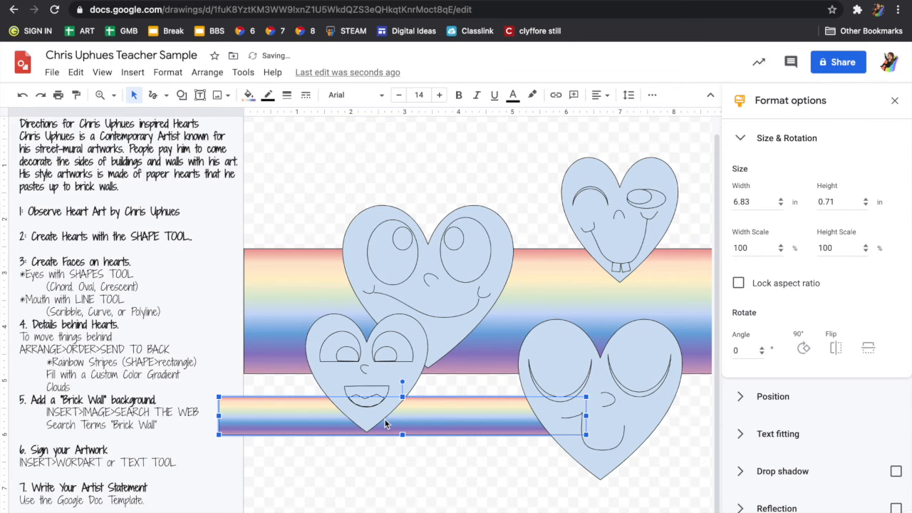
Duplicate the thin rainbow band, place the copy behind the upper-right heart reaching the right page edge, and send it to the back.
key("ctrl+d")
left_click_drag(446, 429, 614, 214)
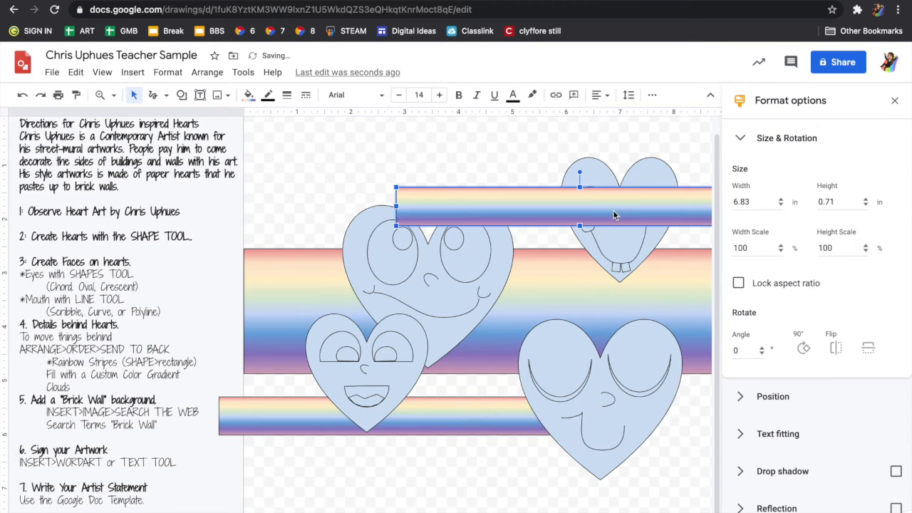
key("ctrl+shift+Down")
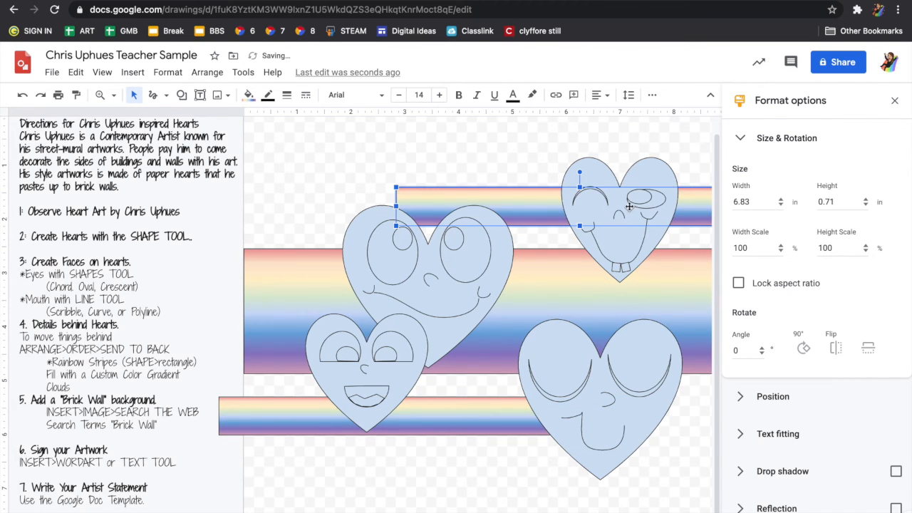
scroll(630, 207, "right", 4)
left_click_drag(623, 205, 642, 206)
Widen the large rainbow band to 10 in across the full page and align the lower thin band's left end with the page edge.
left_click(563, 302)
left_click_drag(590, 312, 654, 316)
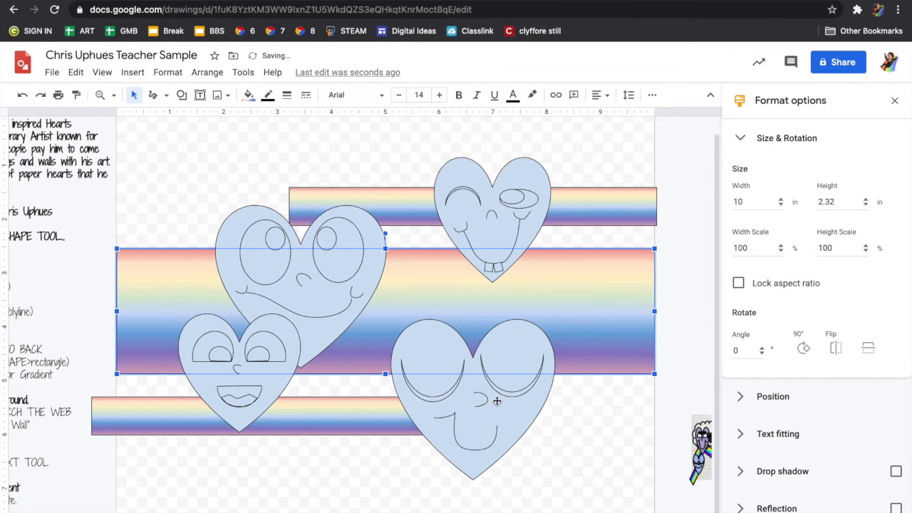
left_click(95, 412)
left_click_drag(92, 415, 116, 417)
left_click(88, 379)
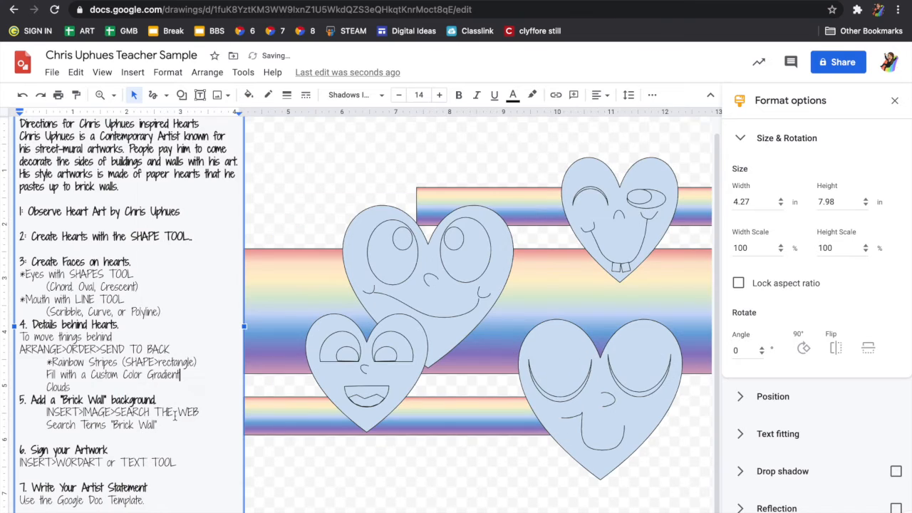
Enlarge the big upper-left heart outward from its upper-left corner and extend the upper thin rainbow band's left end behind it.
left_click(385, 219)
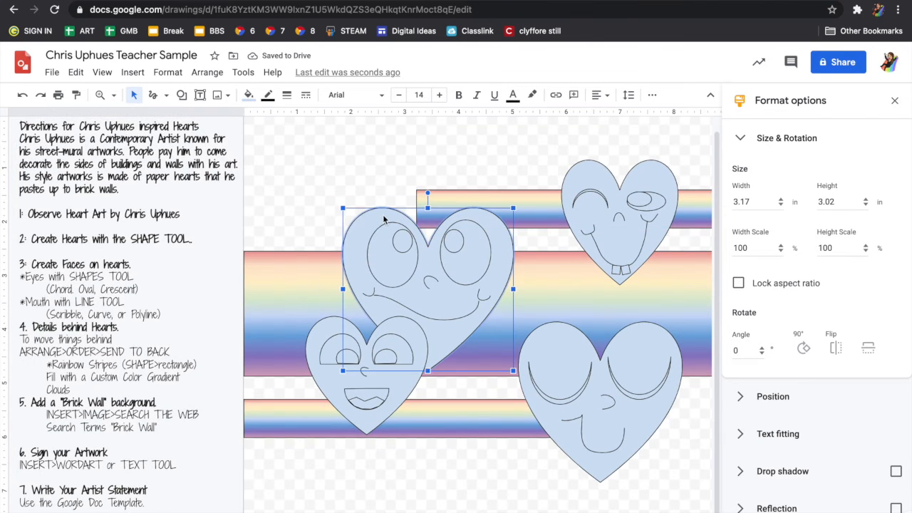
left_click_drag(342, 203, 339, 187)
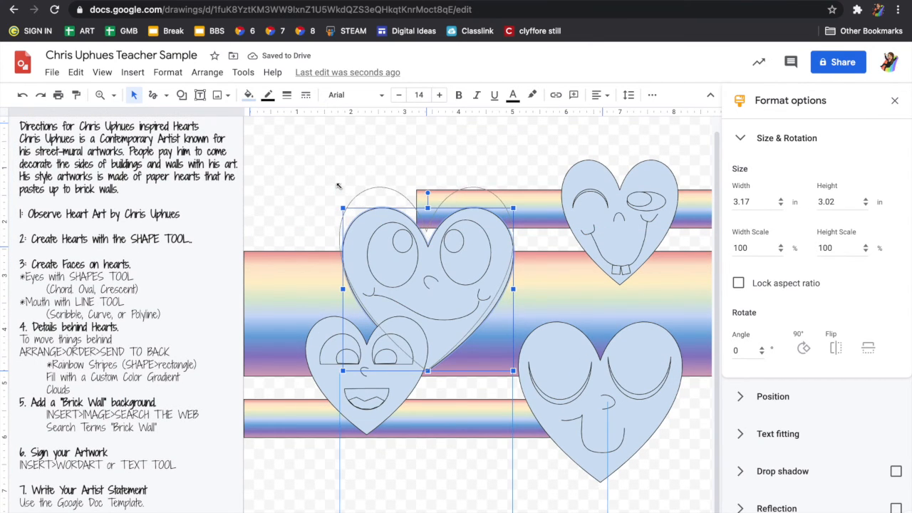
left_click(429, 205)
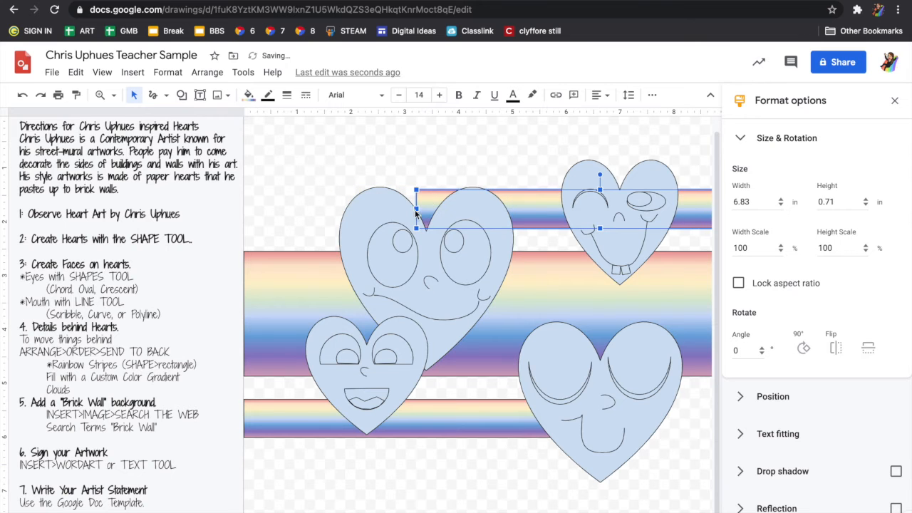
left_click_drag(416, 208, 394, 211)
left_click(420, 169)
scroll(594, 276, "right", 1)
scroll(363, 333, "left", 1)
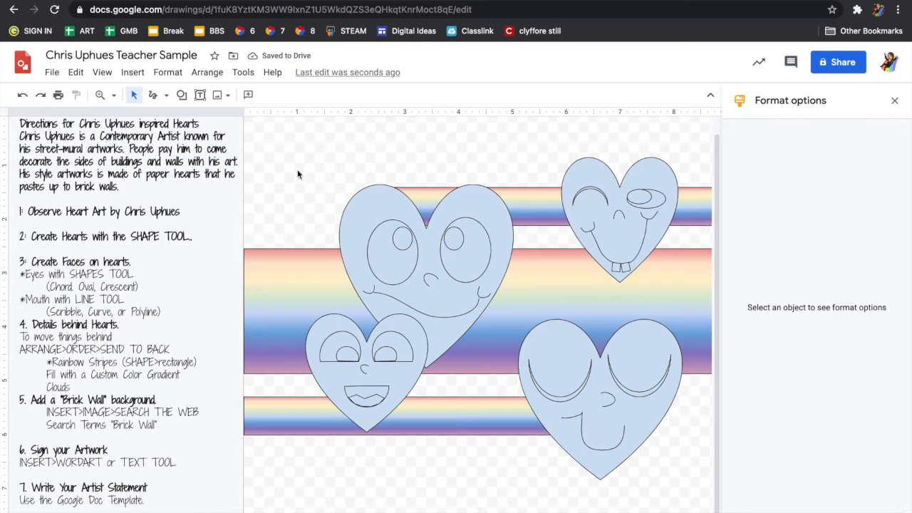
Draw a cloud shape about 2.77 by 1.66 in at the large heart's upper left and send it behind the heart.
left_click(182, 95)
mouse_move(211, 124)
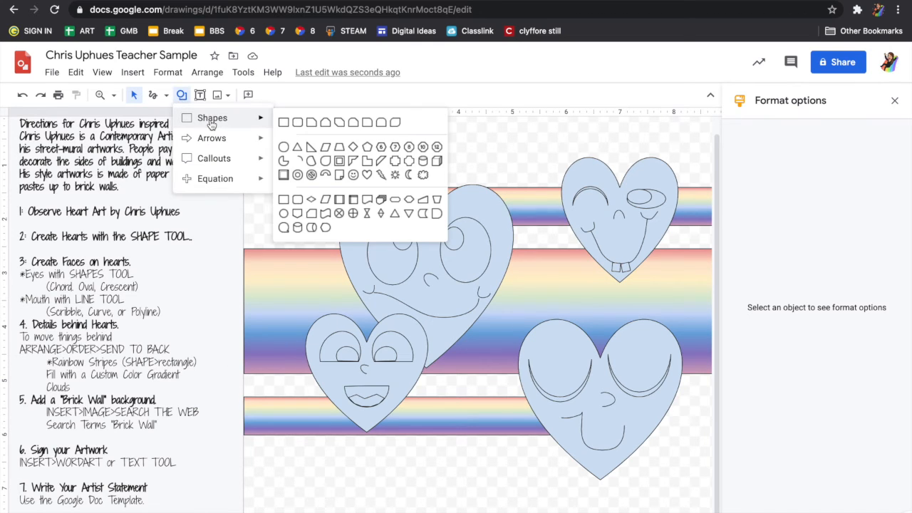
left_click(422, 176)
left_click_drag(304, 149, 454, 239)
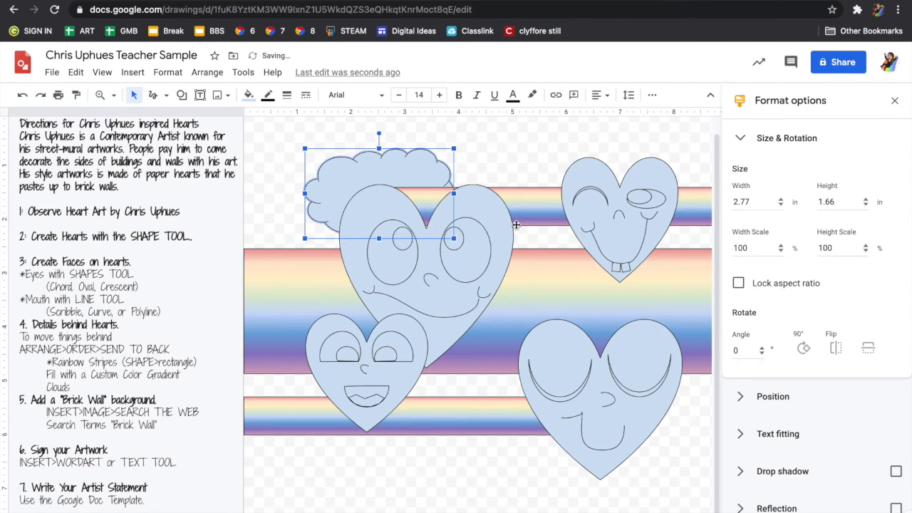
Duplicate the cloud, place the copy behind the lower-right heart and enlarge it past both sides of the heart.
key("ctrl+d")
left_click_drag(416, 179, 695, 398)
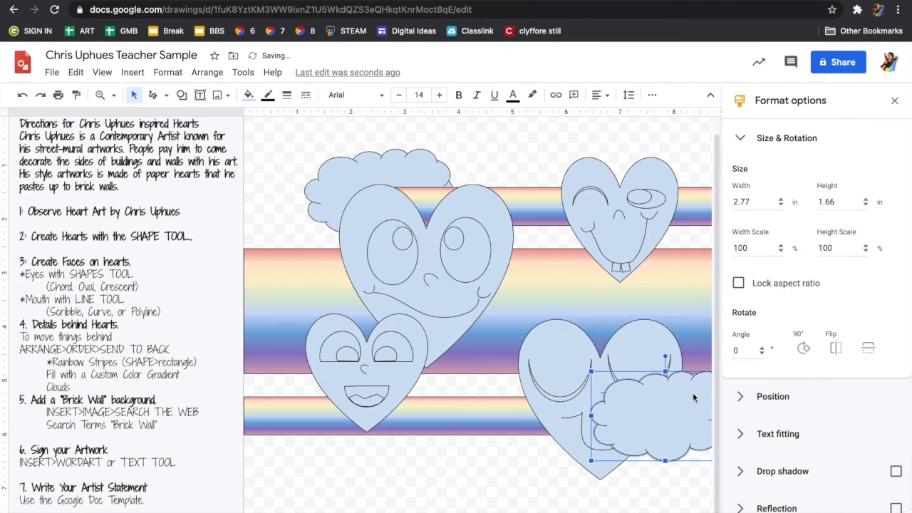
key("ctrl+shift+Down")
scroll(692, 397, "right", 5)
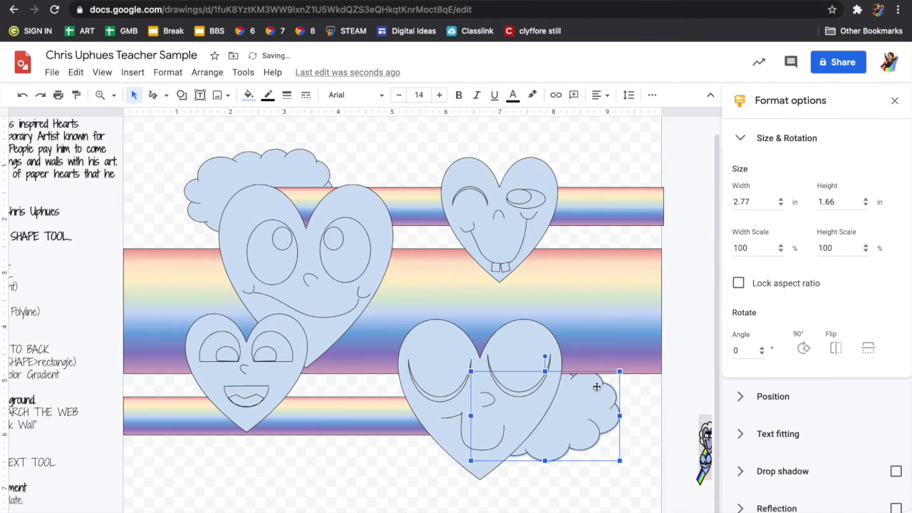
left_click_drag(619, 461, 663, 506)
left_click_drag(597, 438, 574, 433)
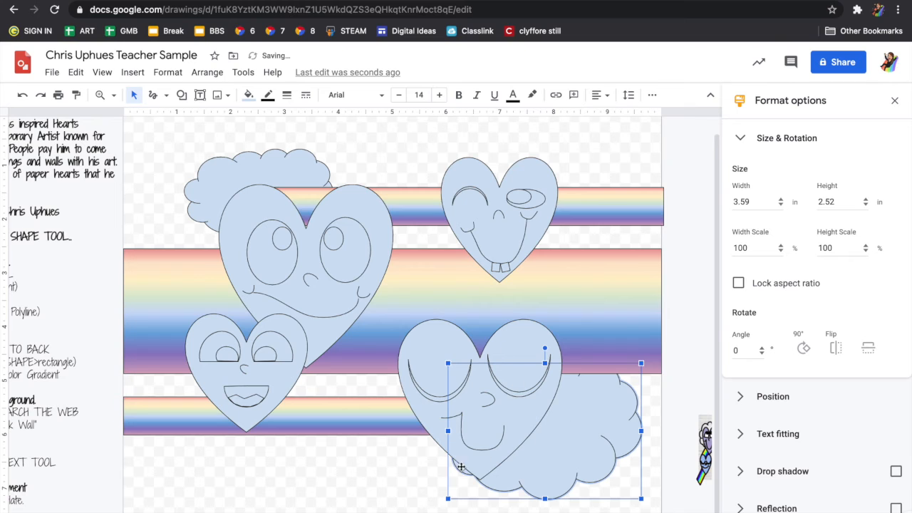
left_click_drag(372, 431, 392, 433)
Stretch the upper cloud to about 5.44 by 2.55 in so it reaches behind the upper-right heart.
left_click(301, 169)
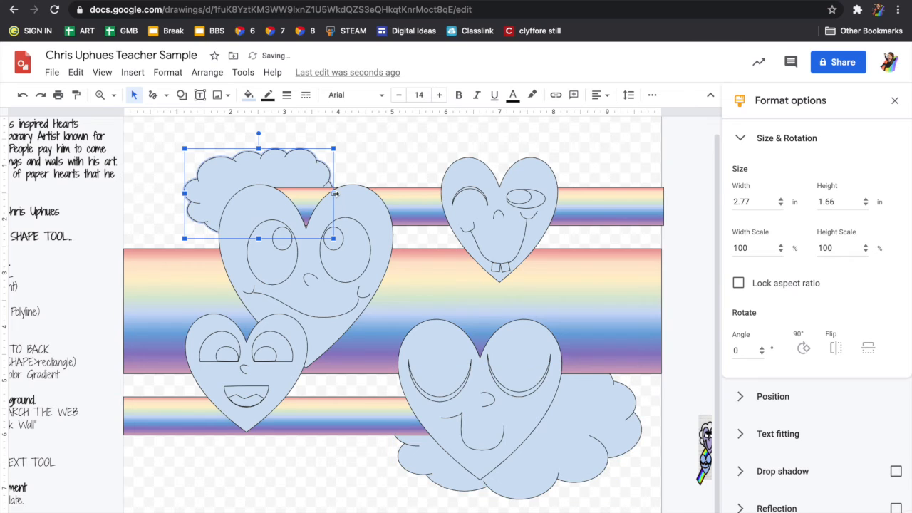
left_click_drag(333, 194, 477, 203)
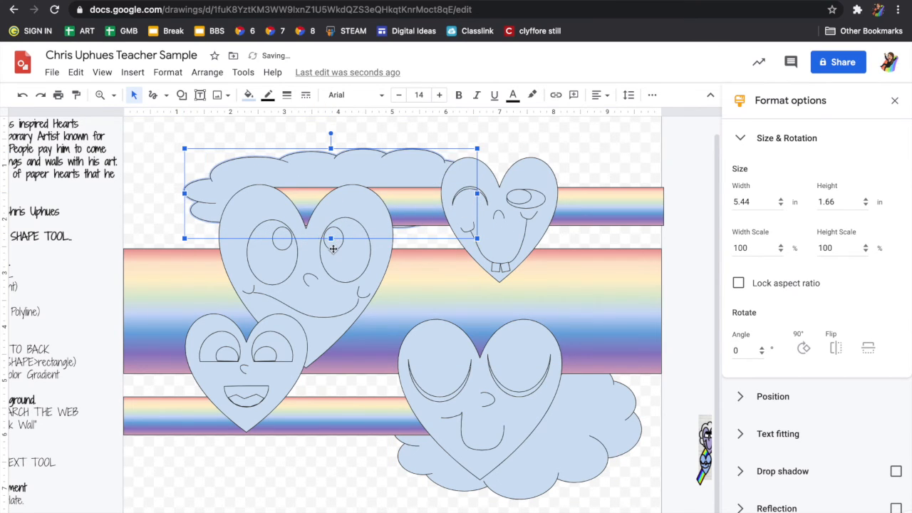
left_click_drag(329, 246, 338, 290)
left_click(611, 143)
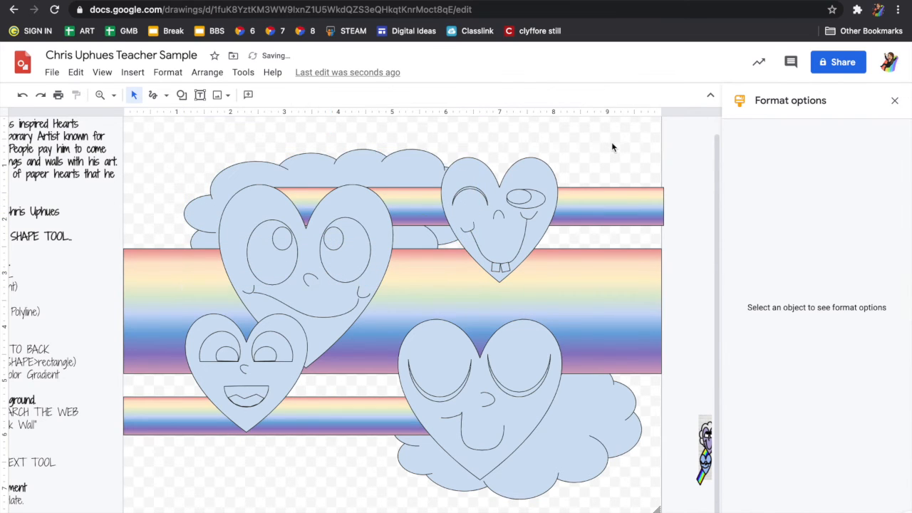
Move the upper cloud up and left near the page's left edge, and widen it to about 6.05 in behind the upper-right heart.
left_click(313, 164)
left_click_drag(313, 164, 299, 142)
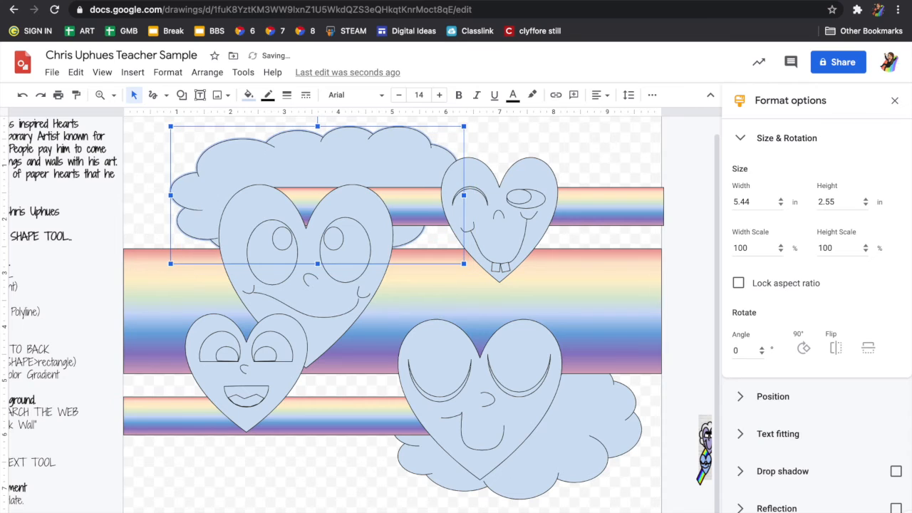
key("Left")
key("Left")
key("Left")
key("Left")
key("Left")
key("Left")
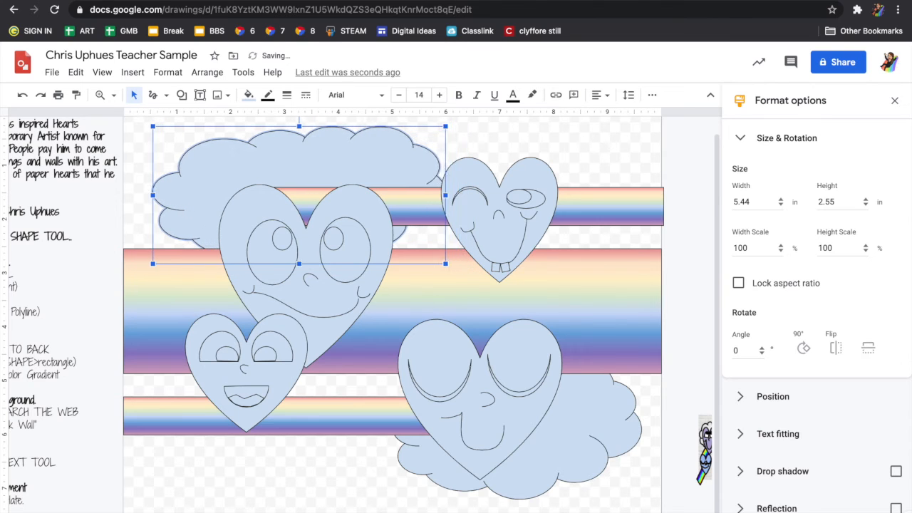
key("Left")
key("Left")
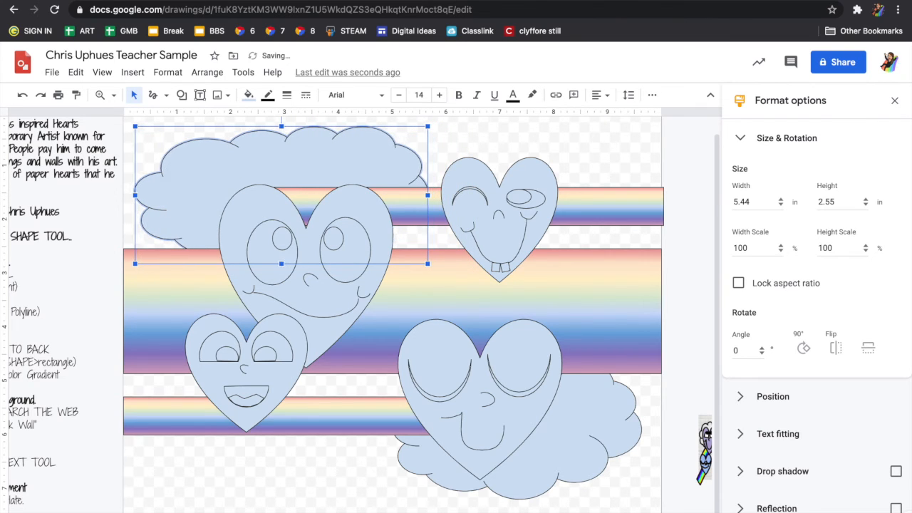
left_click_drag(455, 198, 461, 198)
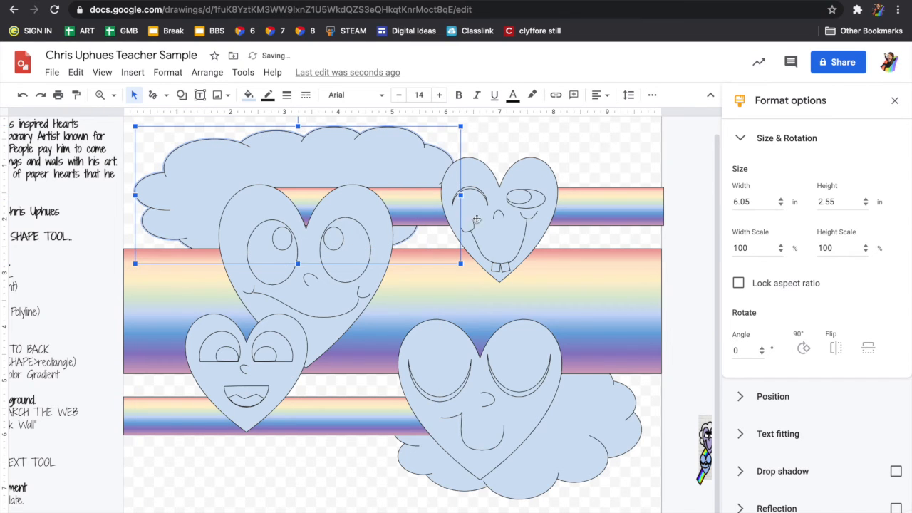
left_click(572, 146)
Add an asterisk before "Clouds" under the "Details behind Hearts" directions.
scroll(208, 314, "left", 2)
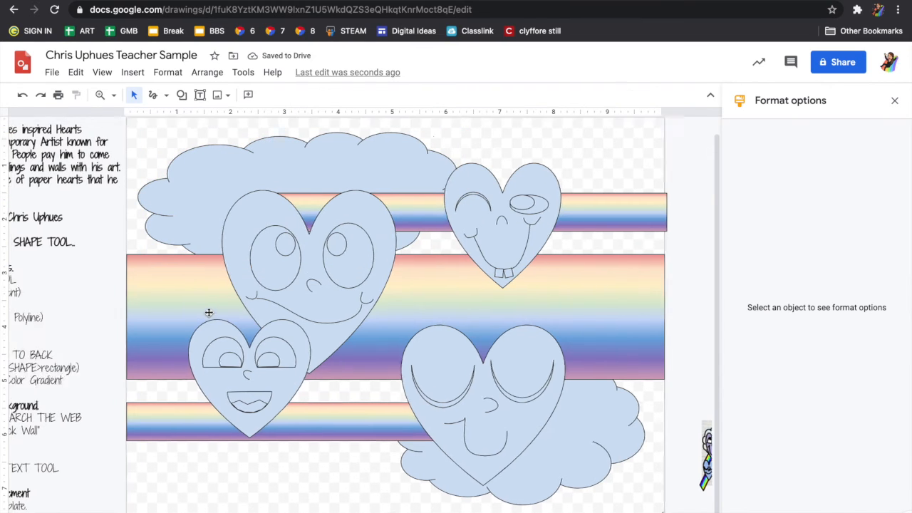
scroll(74, 355, "up", 1)
scroll(73, 355, "up", 5)
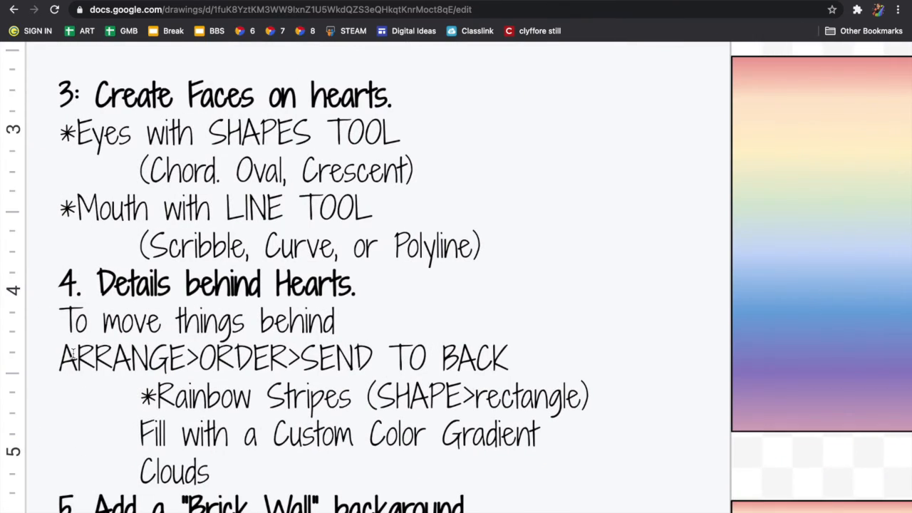
scroll(191, 372, "down", 3)
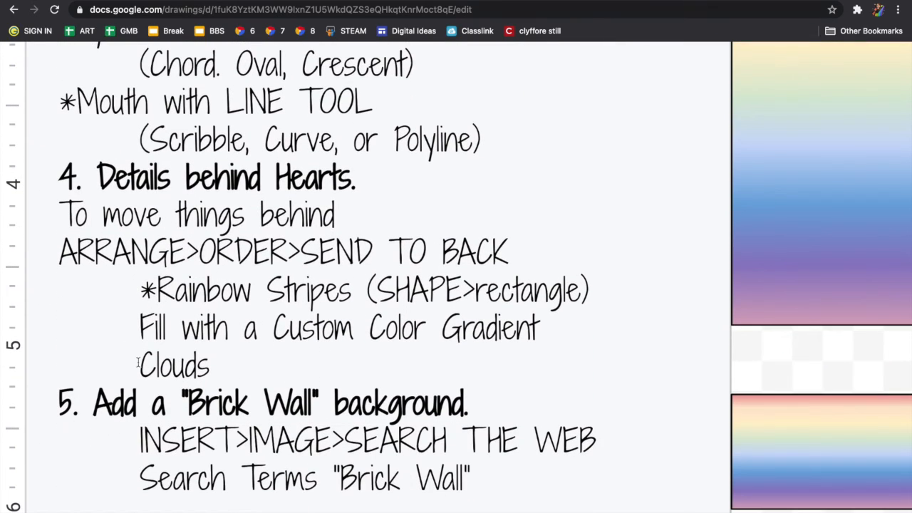
left_click(138, 364)
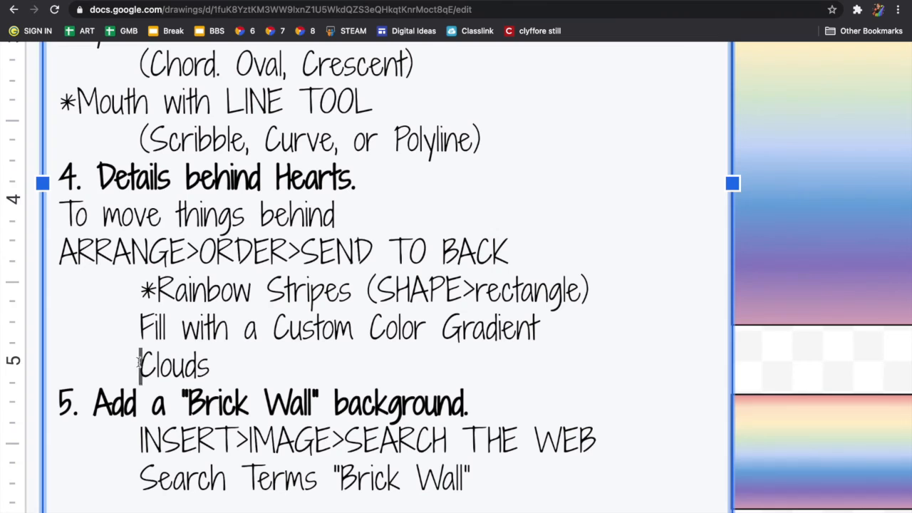
type("*")
scroll(261, 415, "down", 1)
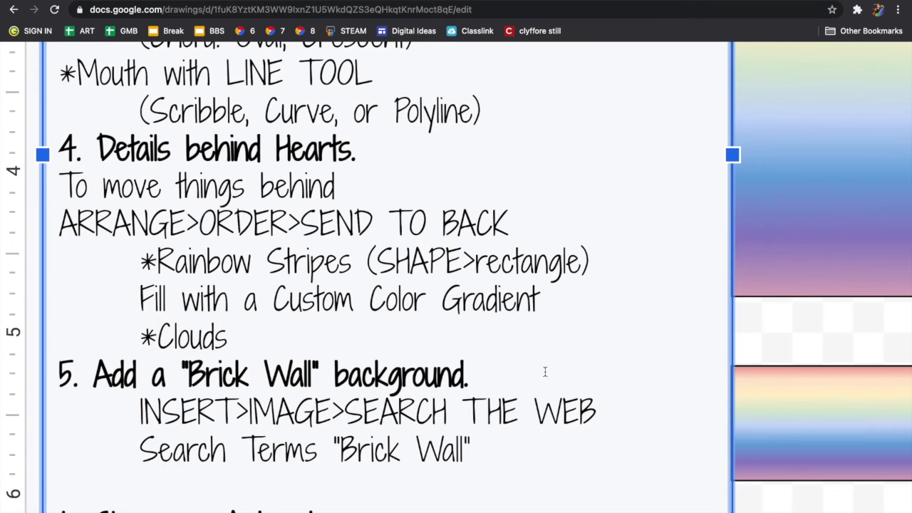
scroll(545, 371, "down", 5)
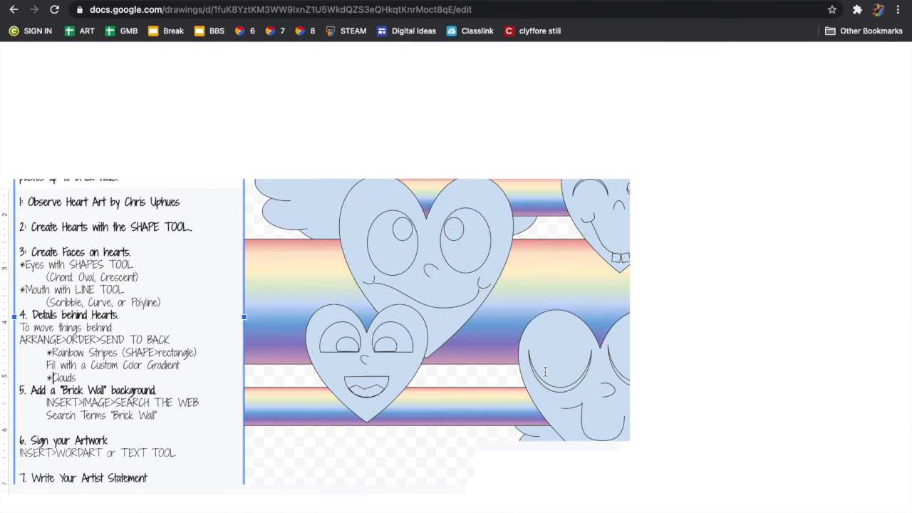
Search the web for "Brick Wall" images to insert into the drawing.
scroll(553, 375, "right", 1)
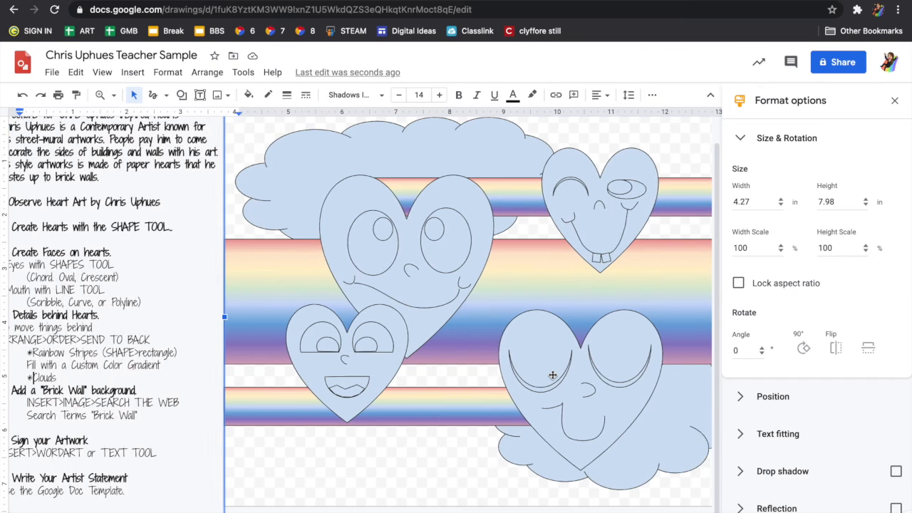
scroll(552, 376, "right", 3)
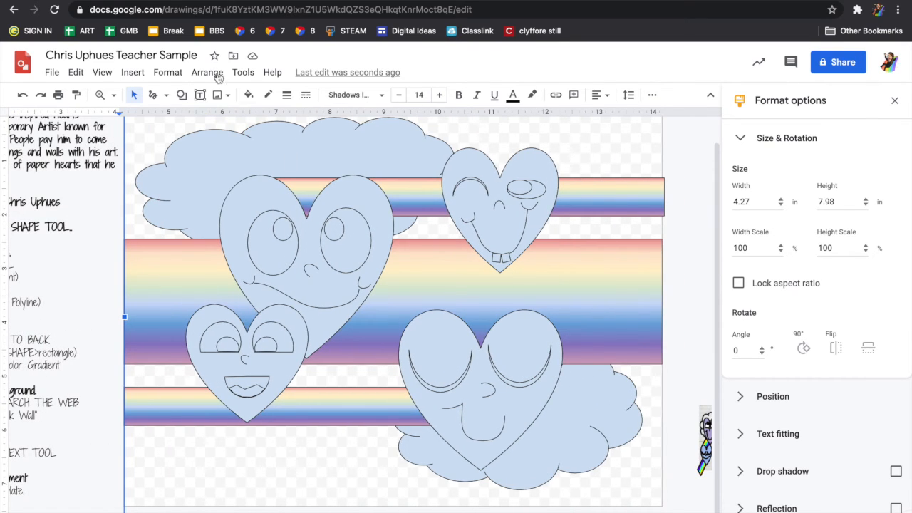
left_click(132, 72)
mouse_move(154, 99)
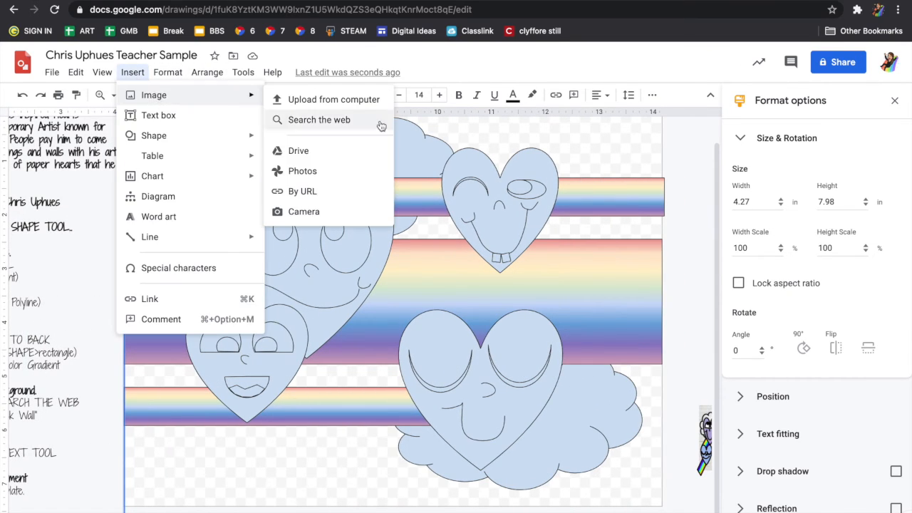
left_click(335, 118)
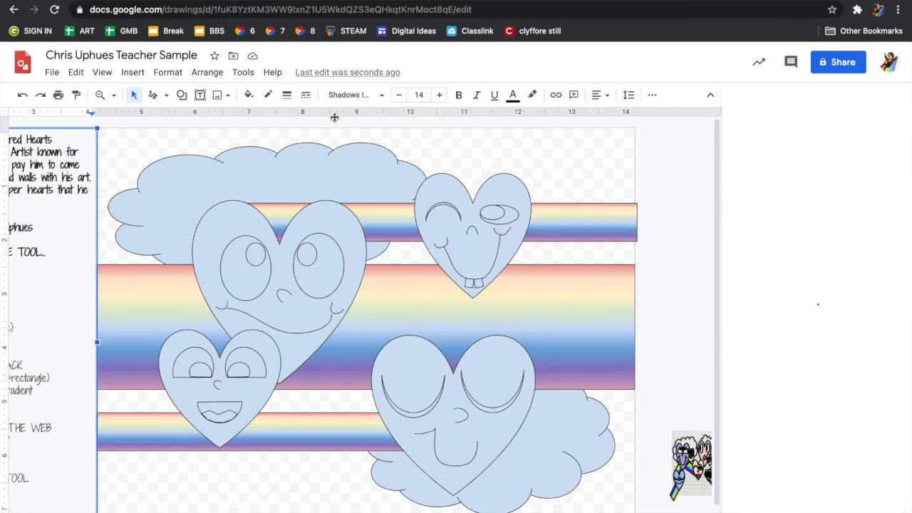
type("Brick Wall")
key("Return")
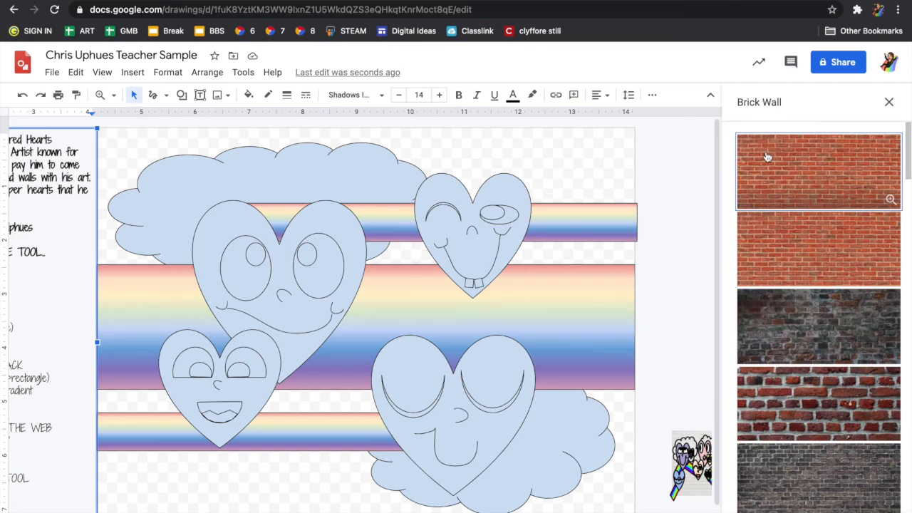
Refine the image search to "White Brick Wall" and insert the dark grey brick photo with pale mortar.
left_click(739, 102)
type("White")
key("Return")
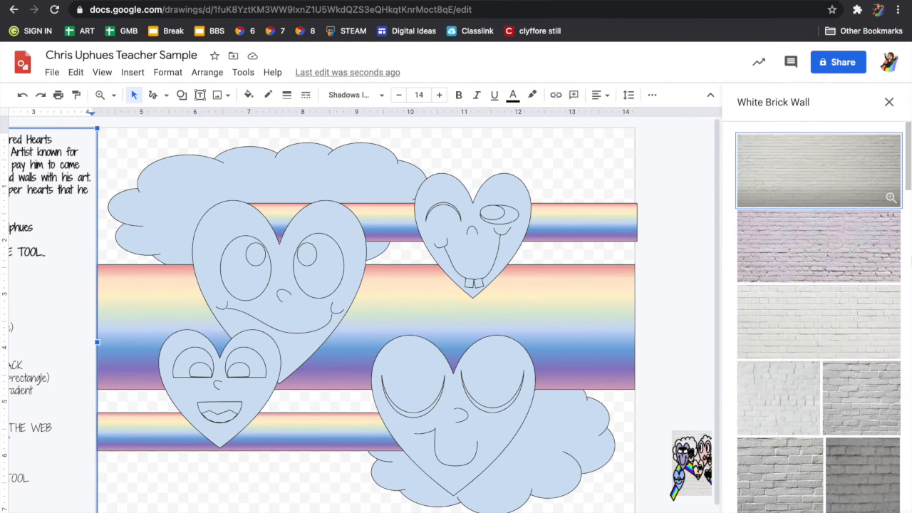
scroll(850, 348, "down", 3)
scroll(820, 400, "down", 1)
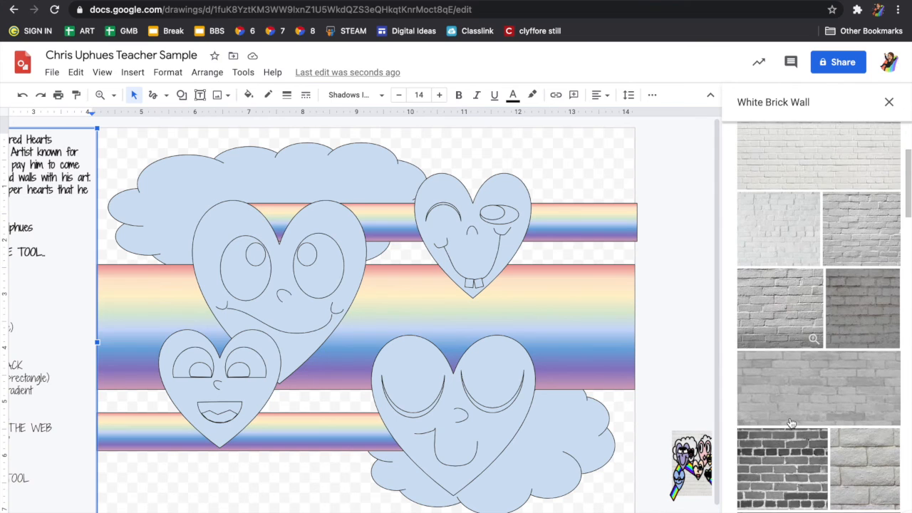
left_click(781, 466)
left_click(816, 509)
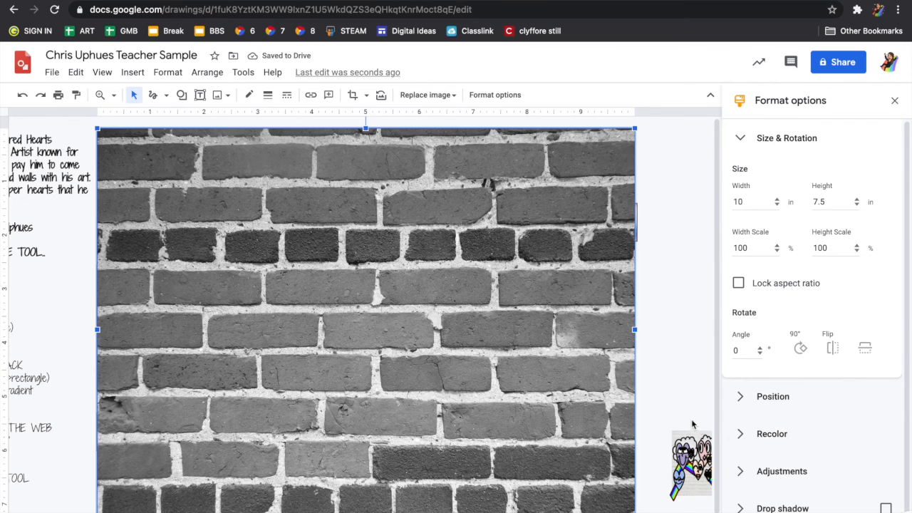
Send the brick wall image to the back, behind all the hearts, clouds and rainbow bands.
left_click(206, 72)
mouse_move(221, 95)
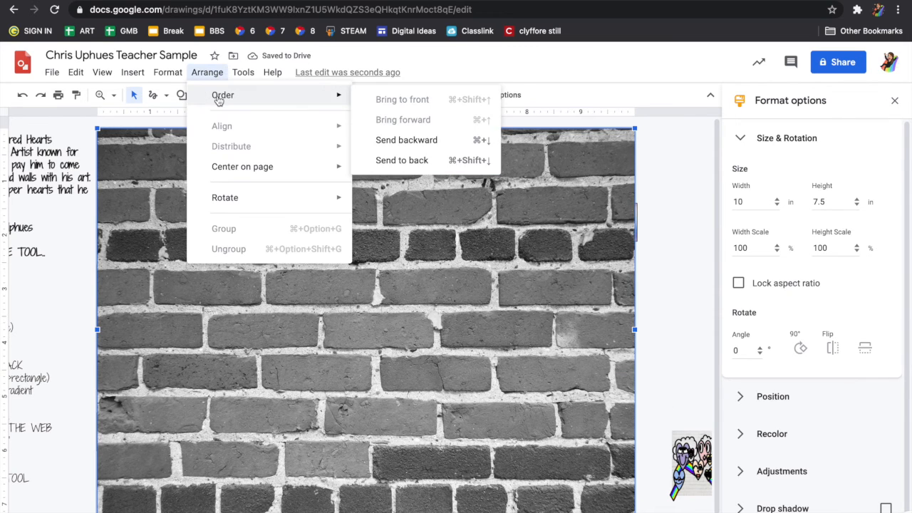
left_click(397, 160)
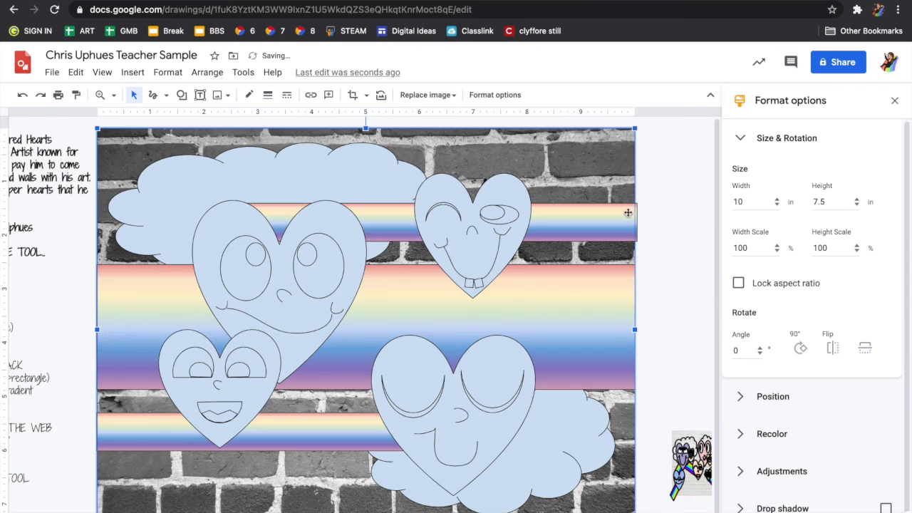
left_click(683, 245)
scroll(519, 318, "left", 5)
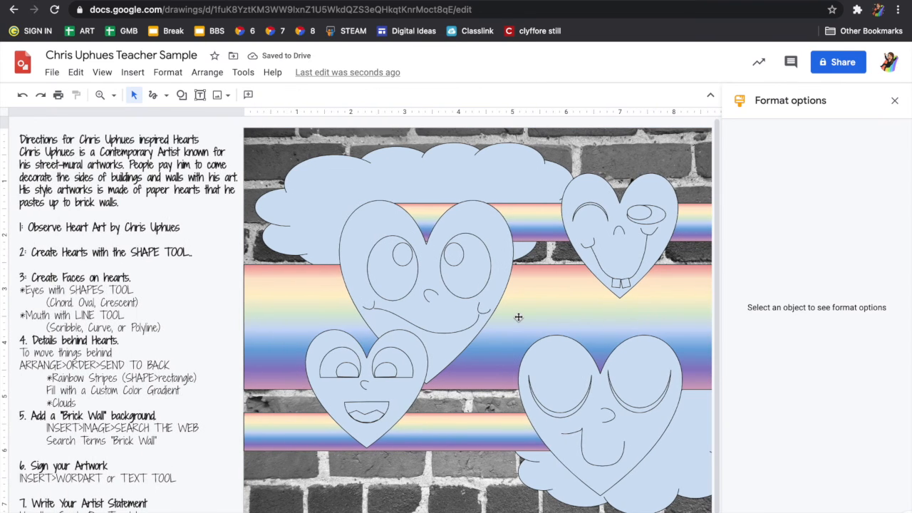
scroll(349, 342, "right", 2)
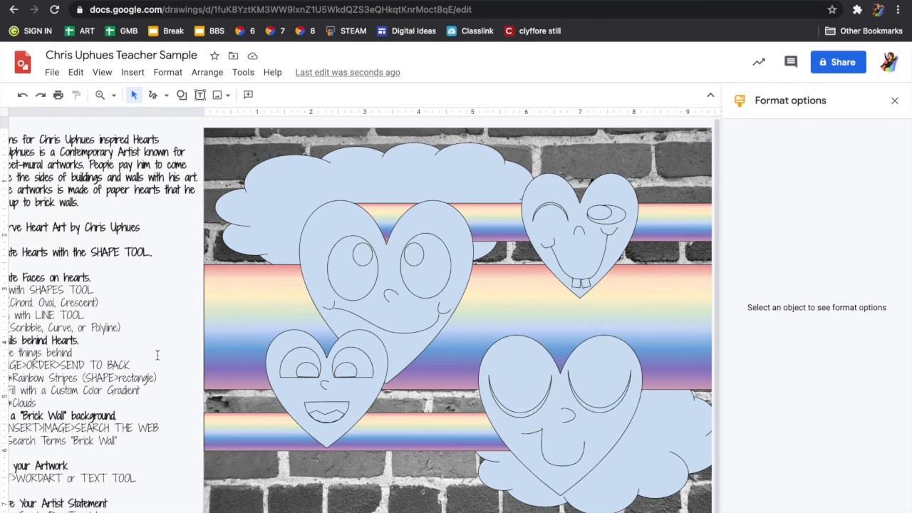
scroll(158, 355, "left", 2)
scroll(158, 355, "down", 1)
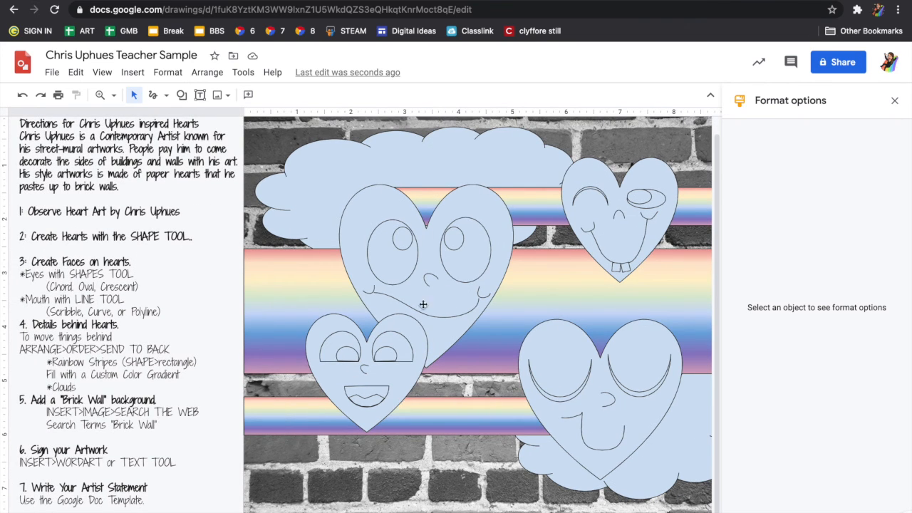
Fill both clouds behind the hearts with a light grey radial gradient.
left_click(345, 154)
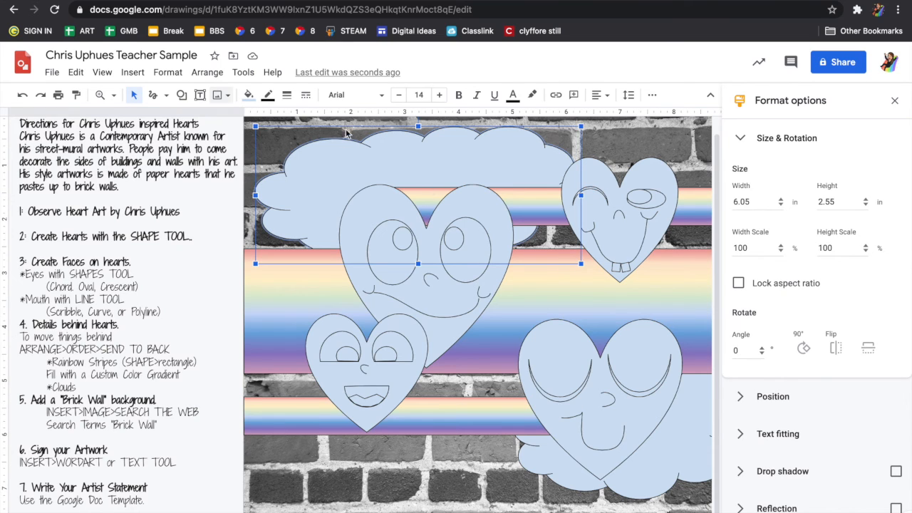
scroll(445, 214, "right", 2)
left_click(661, 414, "shift")
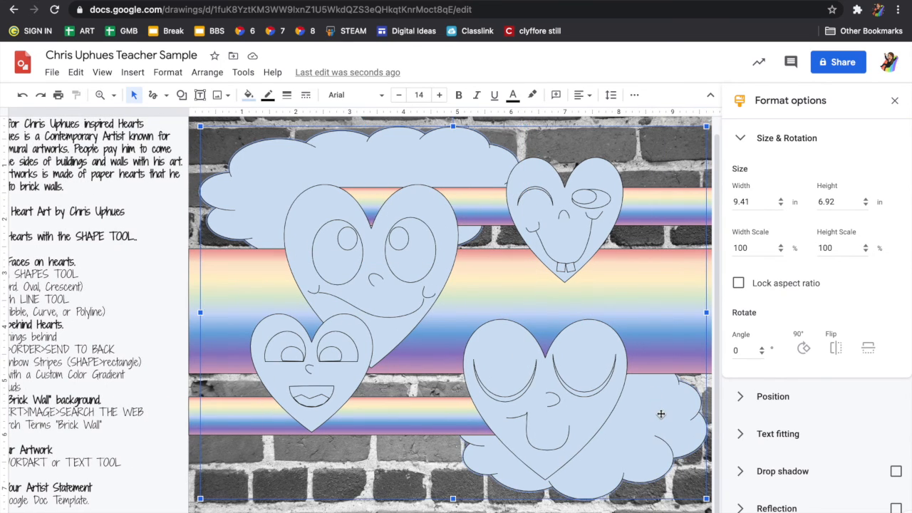
left_click(248, 94)
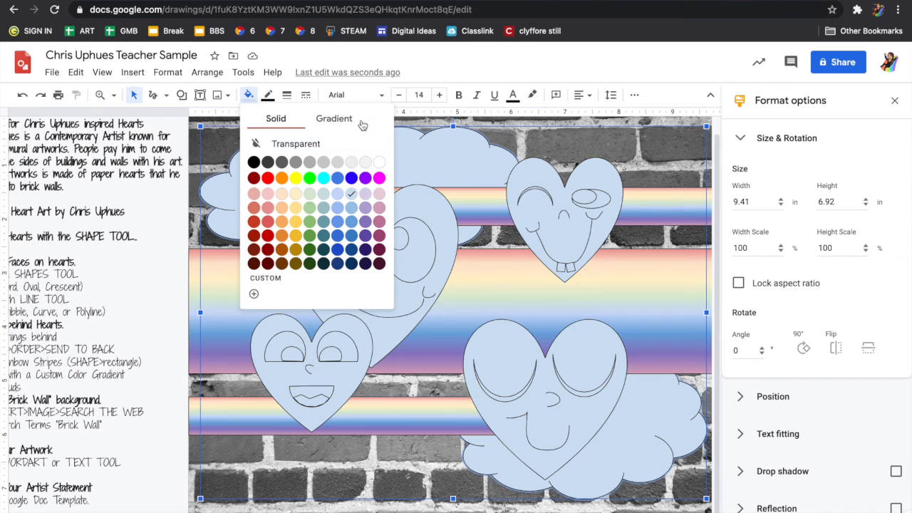
left_click(360, 123)
left_click(354, 160)
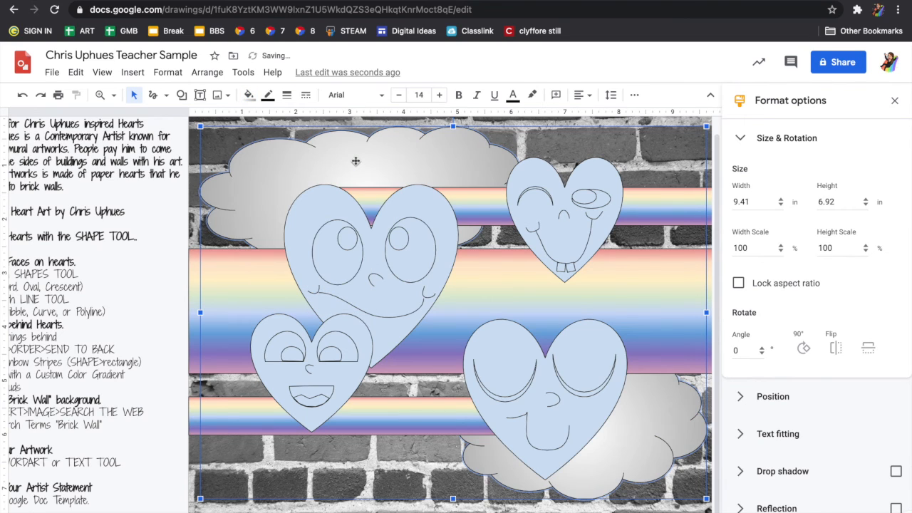
Fill the large wide-eyed heart with light red and the small open-mouthed heart with light orange.
left_click(360, 295)
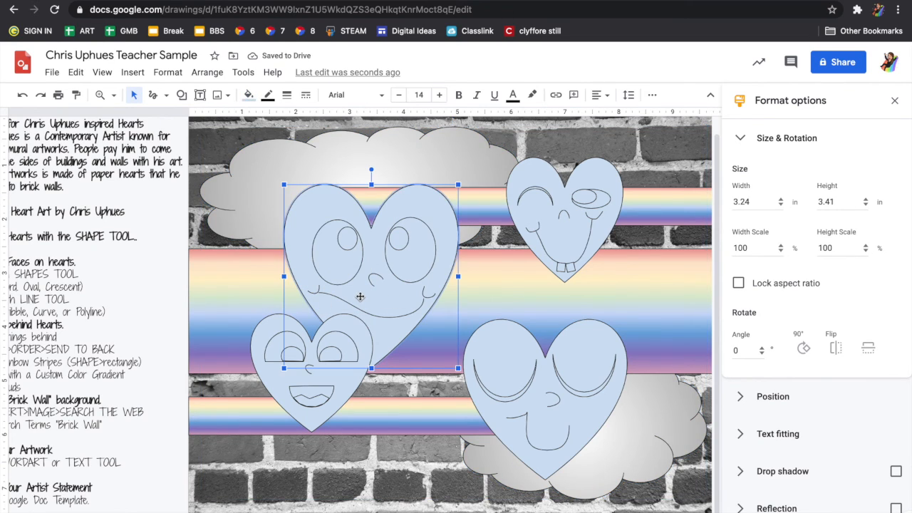
left_click(248, 95)
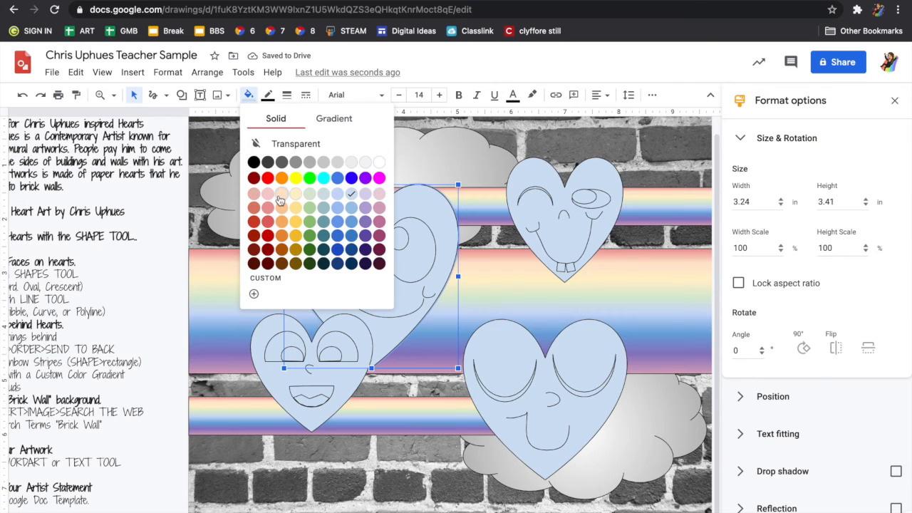
left_click(268, 219)
left_click(343, 382)
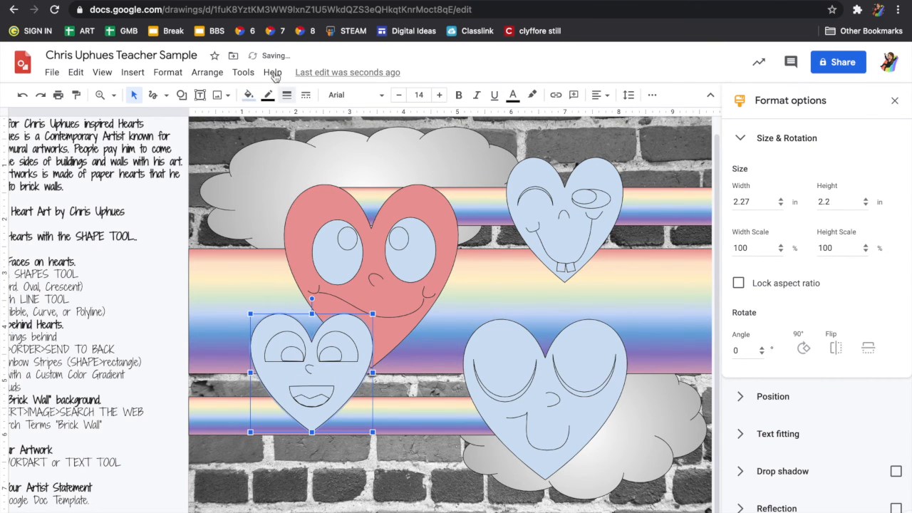
left_click(249, 95)
left_click(282, 222)
Fill the sleeping heart with pale yellow and the winking heart with light green.
left_click(528, 355)
left_click(253, 96)
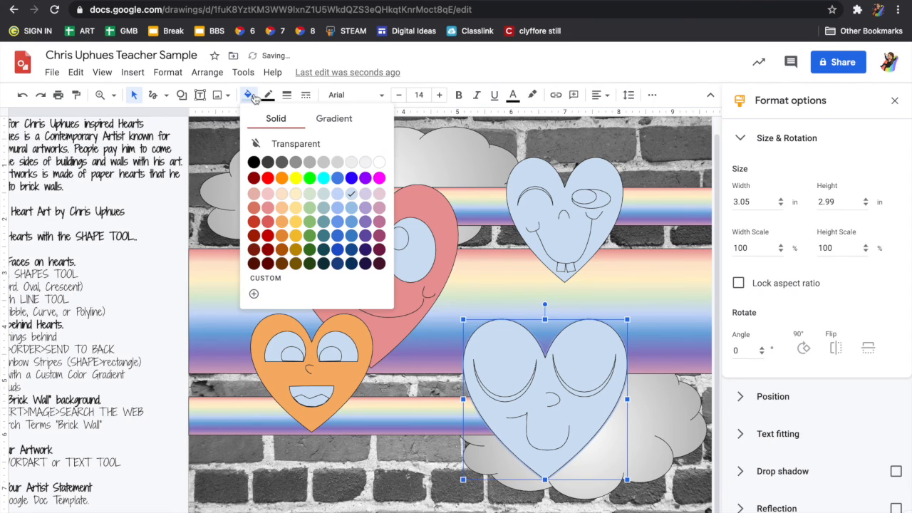
left_click(297, 195)
left_click(542, 216)
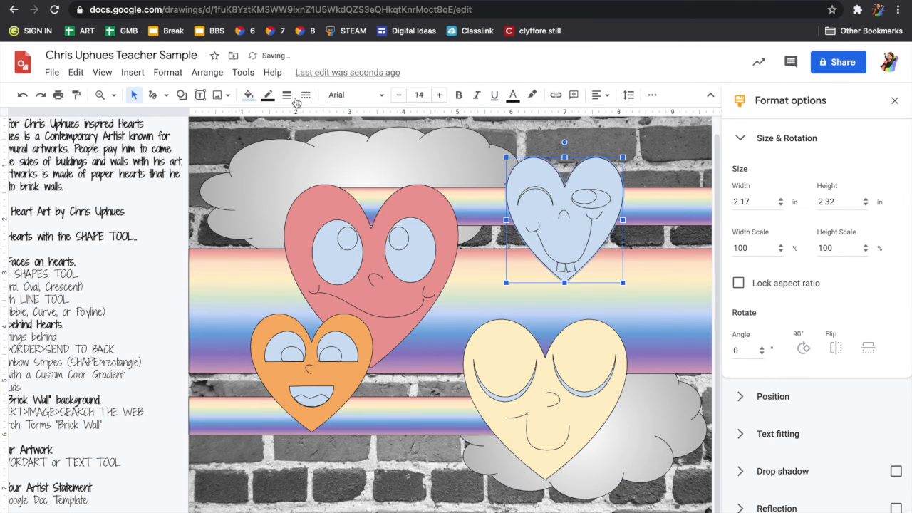
left_click(249, 95)
left_click(311, 211)
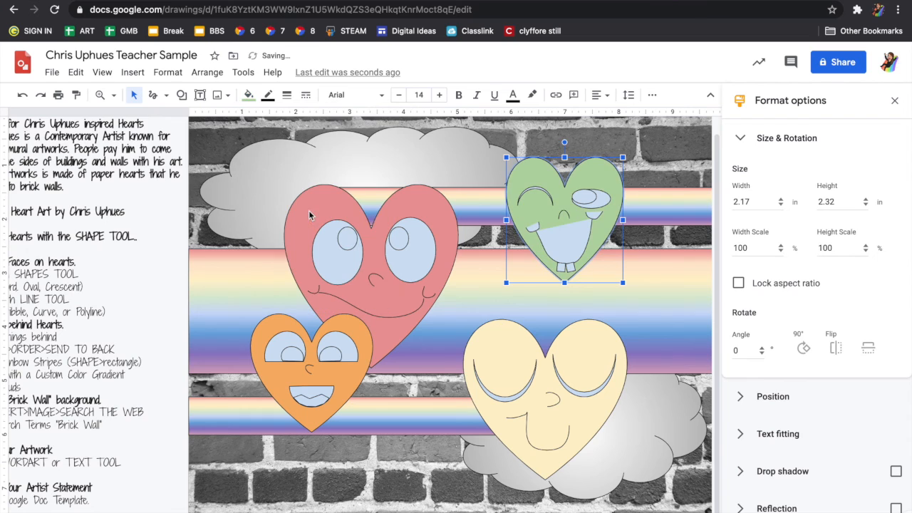
Fill the winking heart's smile curve and both cheek lines with the heart's light green.
left_click(568, 250)
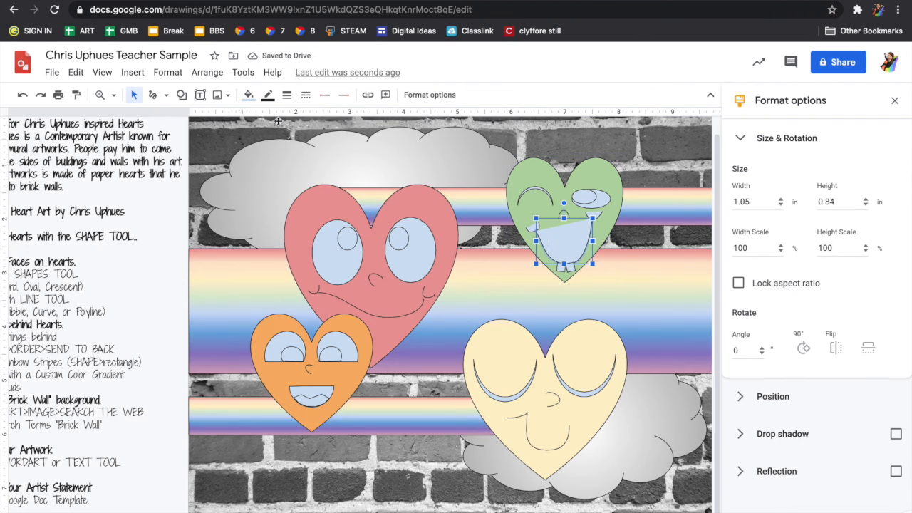
left_click(249, 95)
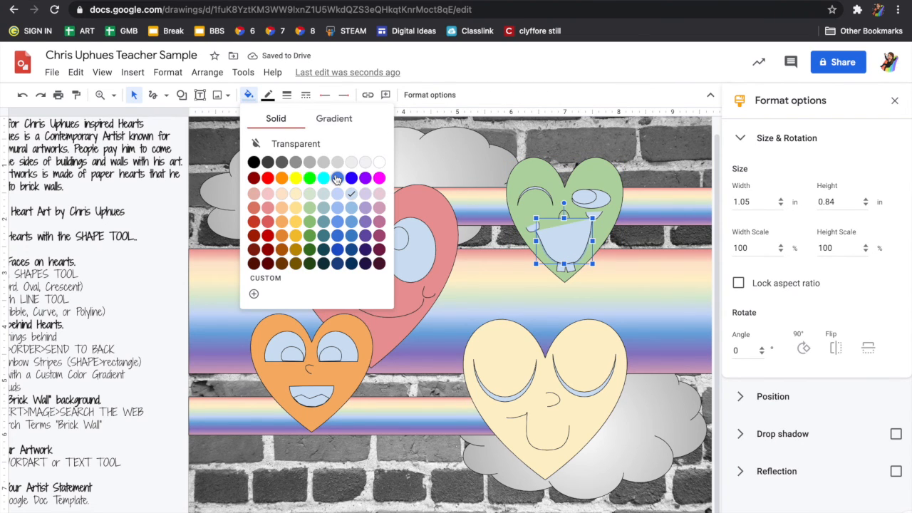
left_click(316, 207)
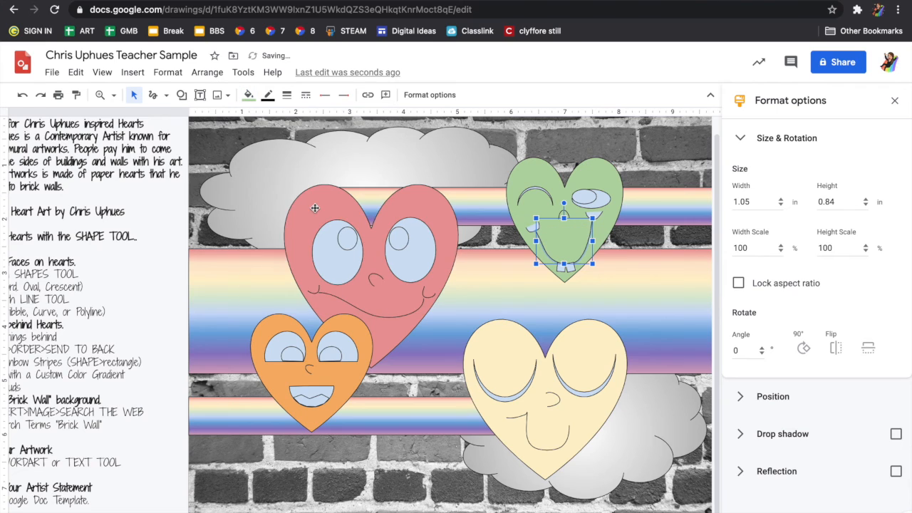
left_click(529, 229)
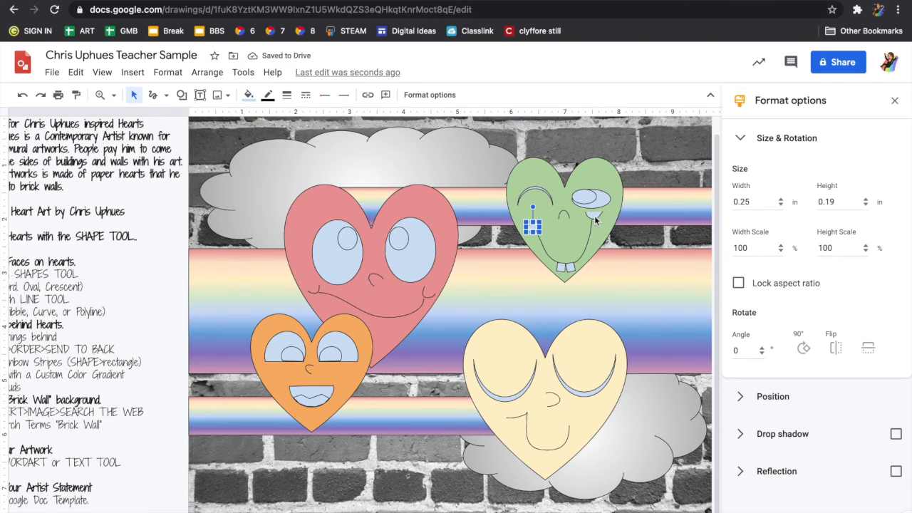
left_click(596, 221)
left_click(249, 95)
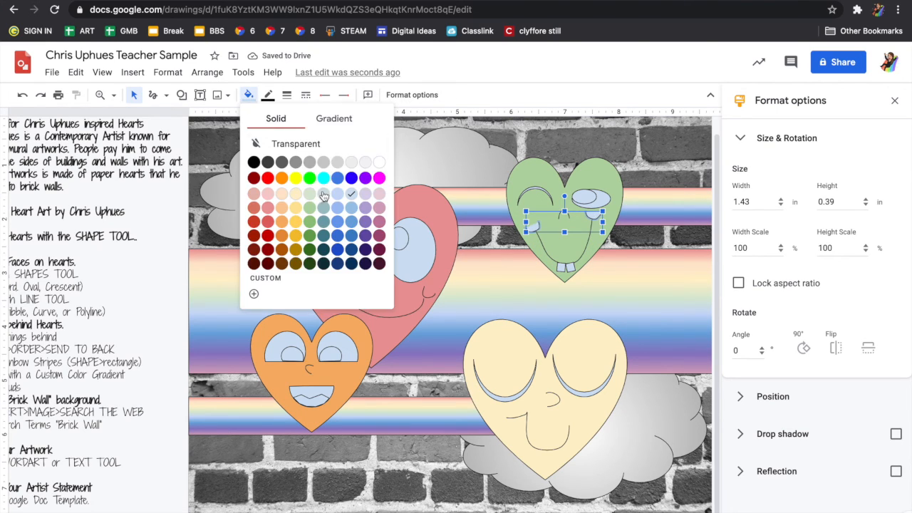
left_click(311, 214)
left_click(553, 299)
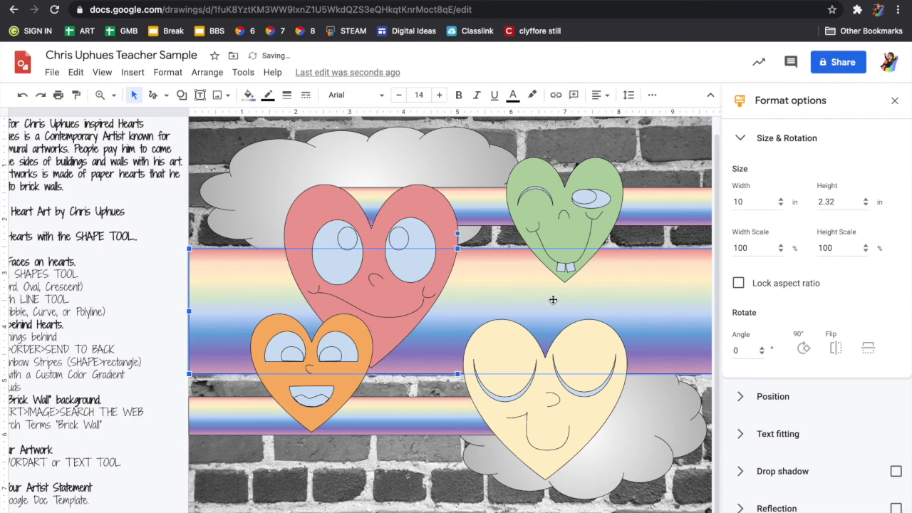
Fill the pupils of the orange, red and winking hearts and the sleeping heart's closed-eye crescents with black.
left_click(292, 352)
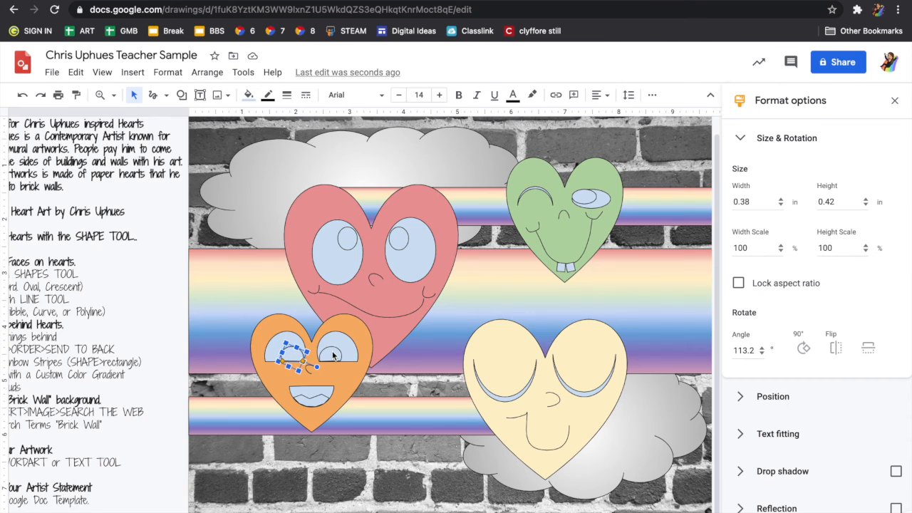
left_click(333, 356, "shift")
left_click(346, 240, "shift")
left_click(397, 243, "shift")
left_click(506, 396, "shift")
left_click(582, 397, "shift")
left_click(586, 200, "shift")
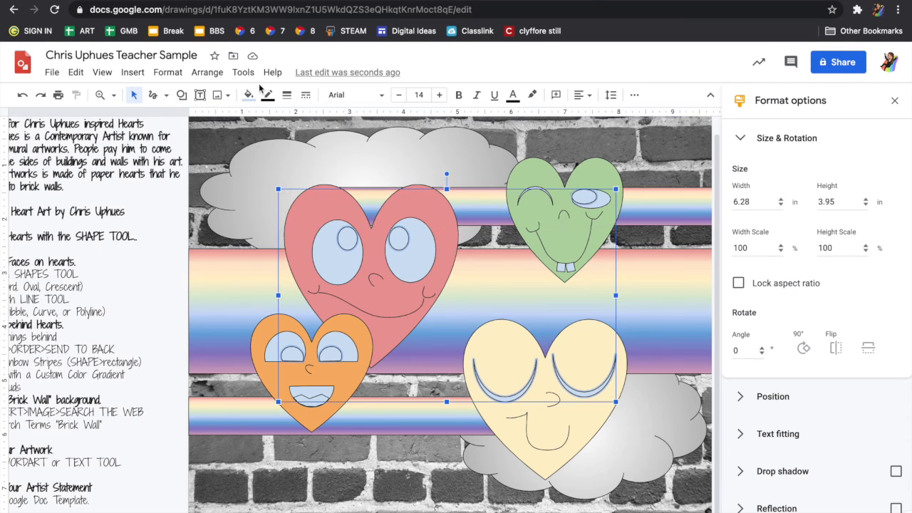
left_click(249, 95)
left_click(254, 163)
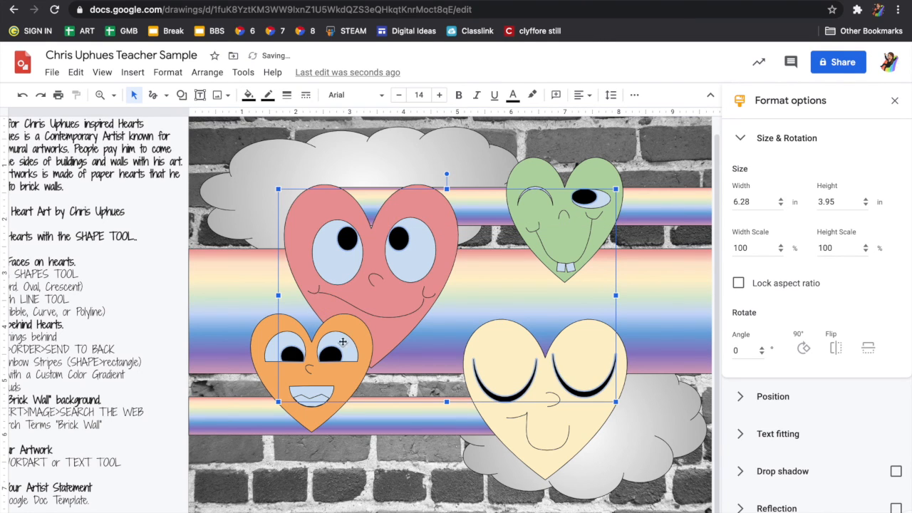
Fill the outer eye shapes of the orange and red hearts and the winking heart's open eye with white.
left_click(297, 338)
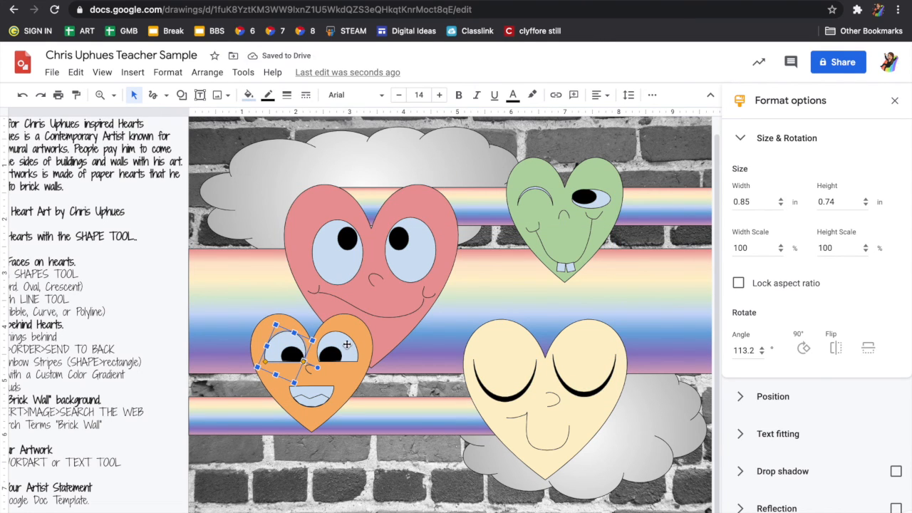
left_click(347, 345, "shift")
left_click(335, 273, "shift")
left_click(409, 270, "shift")
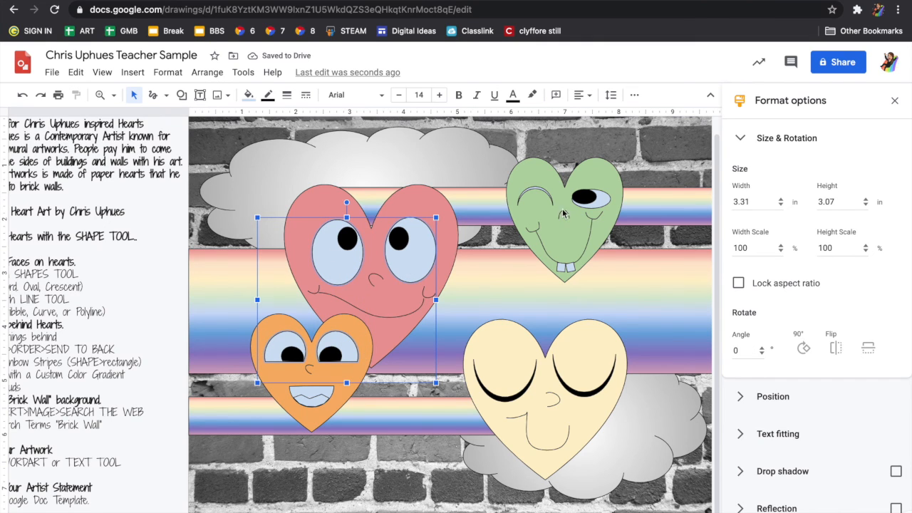
left_click(602, 200, "shift")
left_click(248, 95)
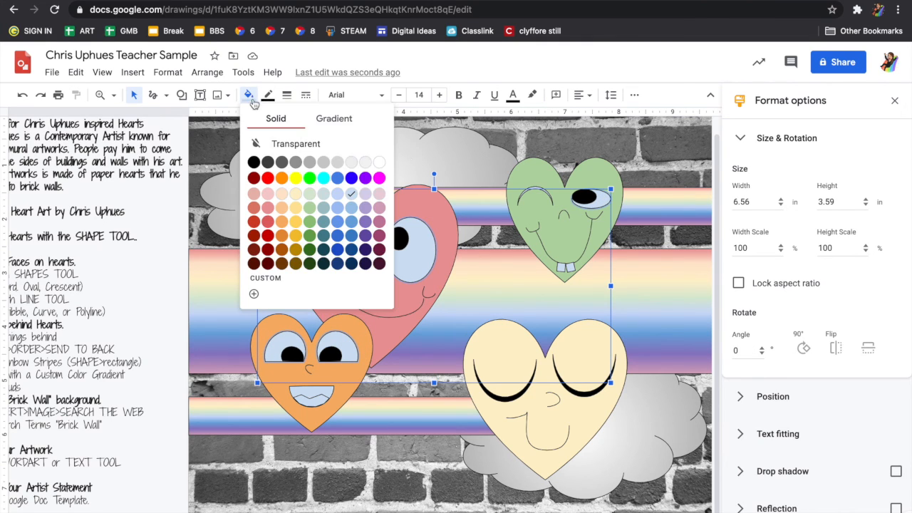
left_click(380, 162)
Fill the green heart's winking eye crescent with black and its two teeth with white.
left_click(531, 181)
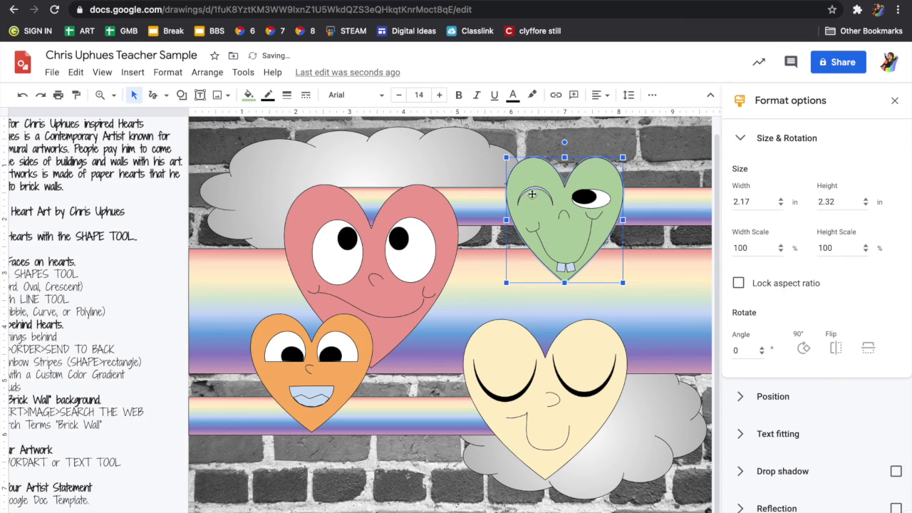
left_click(251, 97)
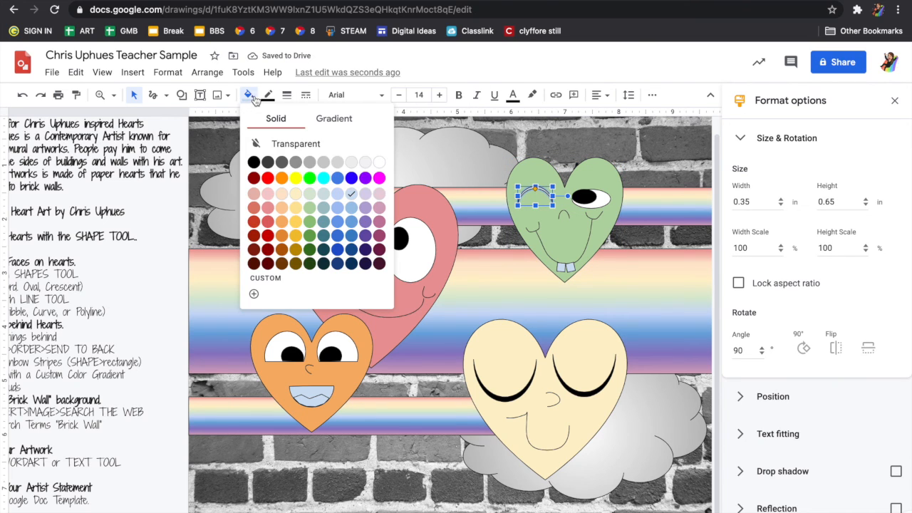
left_click(254, 163)
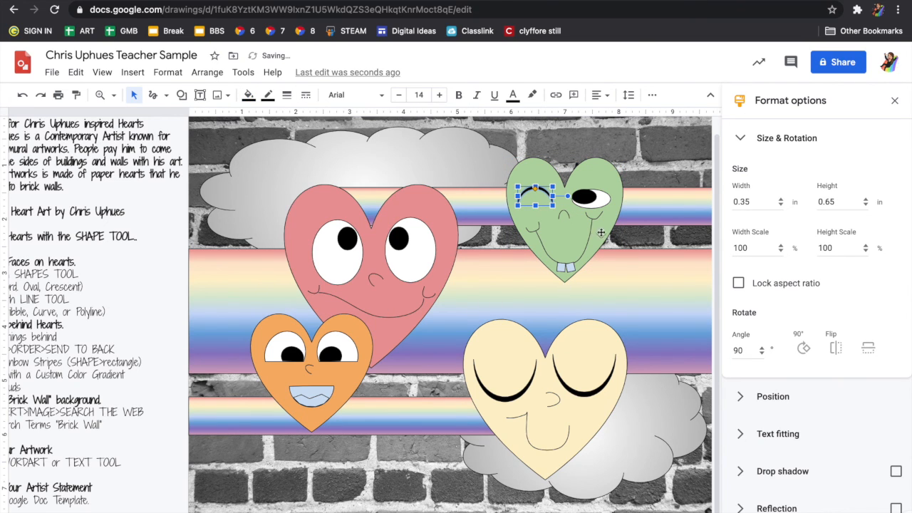
left_click(562, 267)
left_click(572, 272)
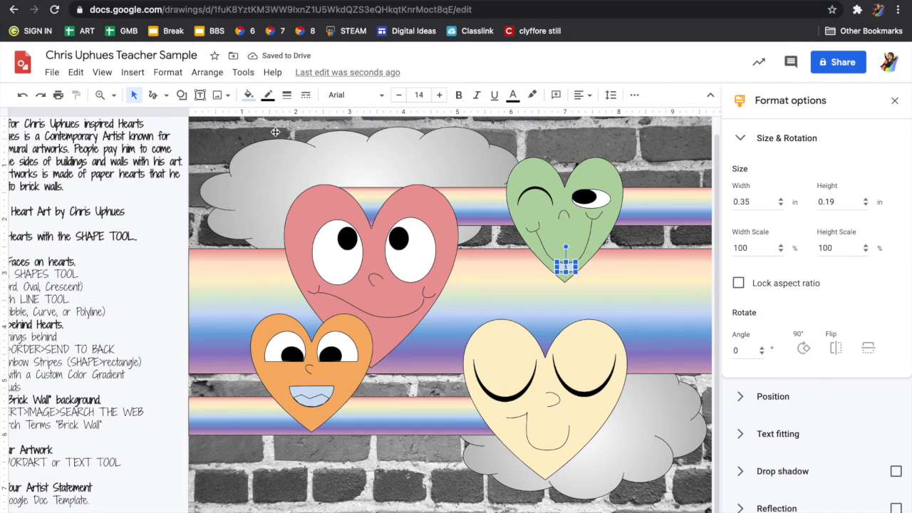
left_click(249, 95)
left_click(379, 161)
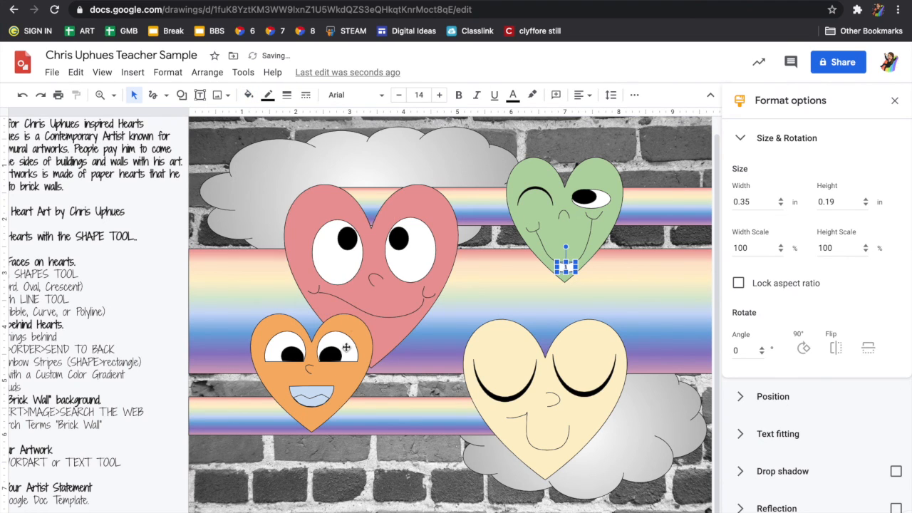
Fill the orange heart's mouth with dark red and its tongue with a lighter red.
left_click(313, 387)
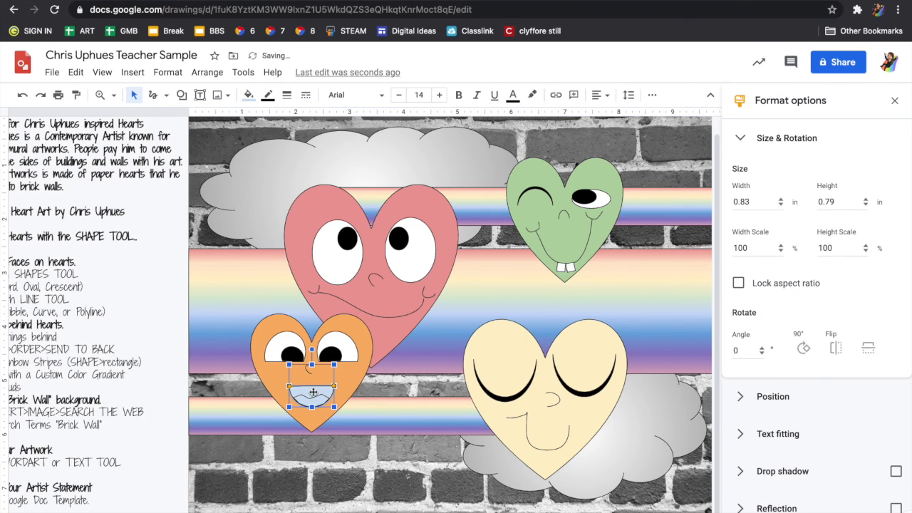
left_click(249, 95)
left_click(269, 263)
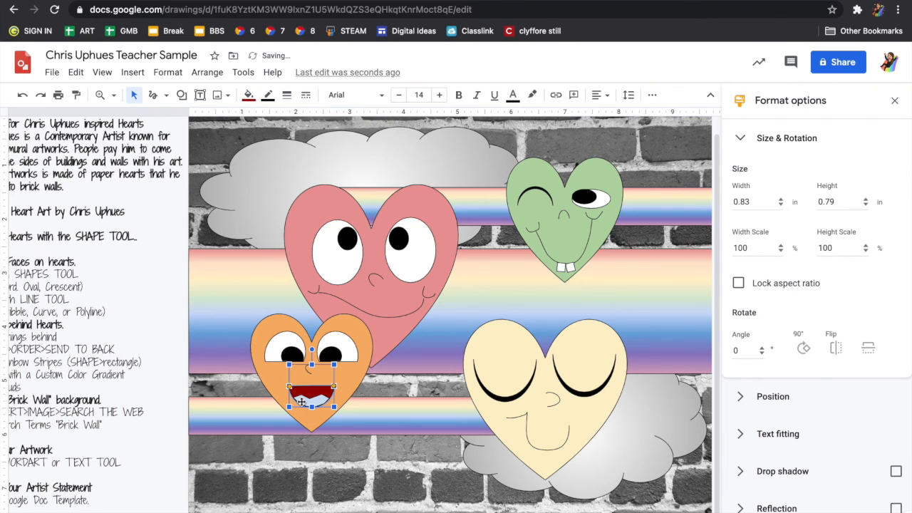
left_click(303, 402)
left_click(249, 95)
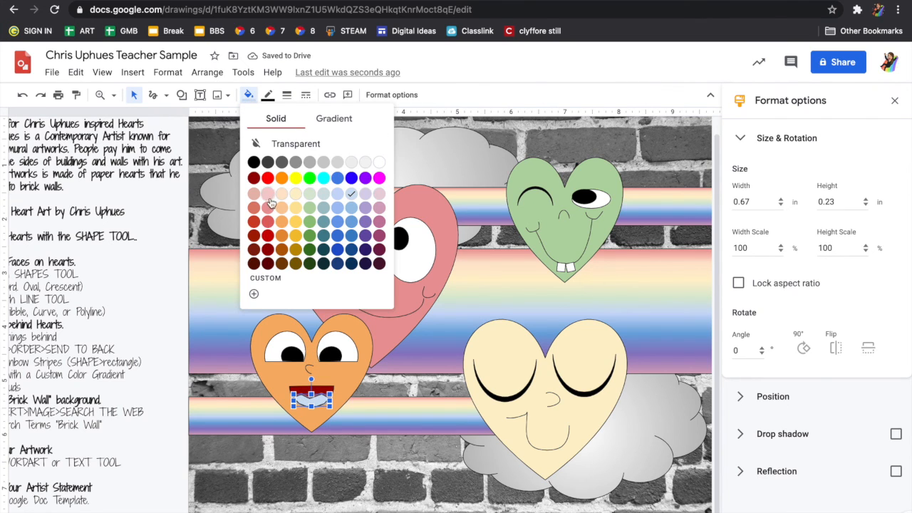
left_click(269, 222)
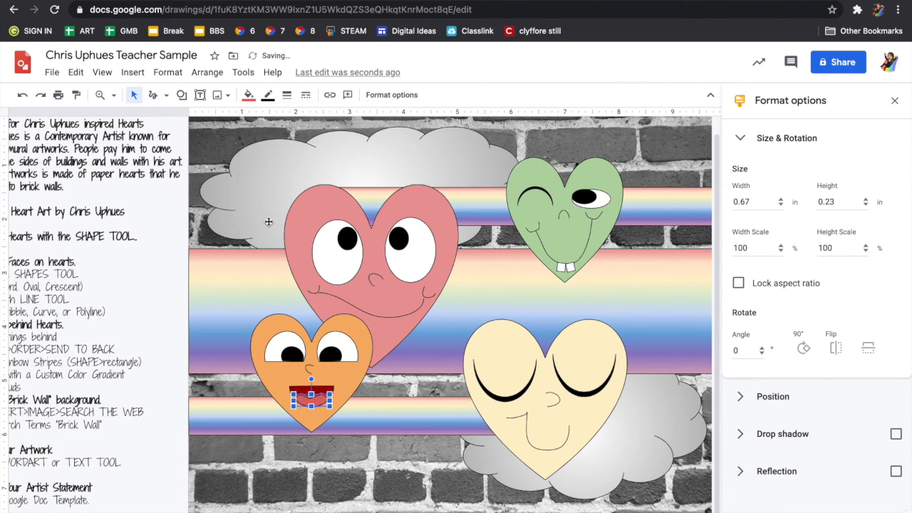
left_click(440, 444)
left_click(659, 447)
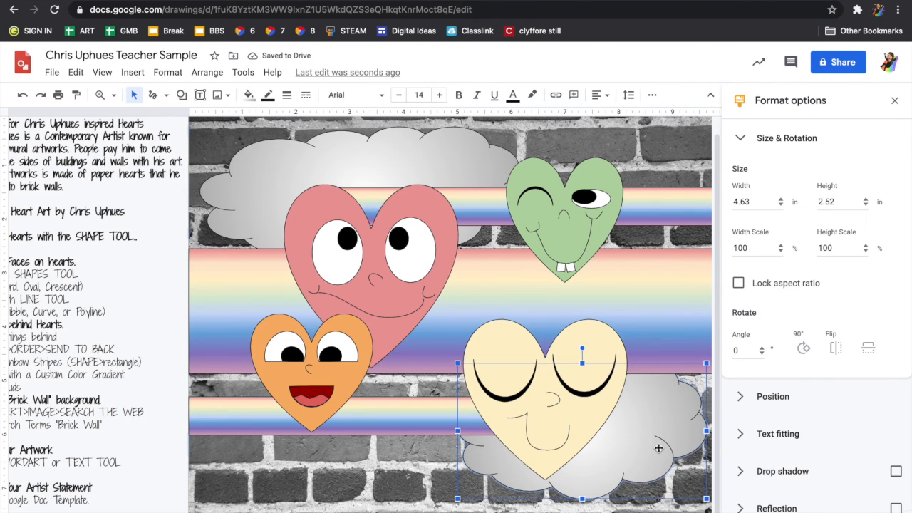
Insert word art containing the artist's full name followed by 2021 as the artwork's signature.
scroll(173, 353, "left", 2)
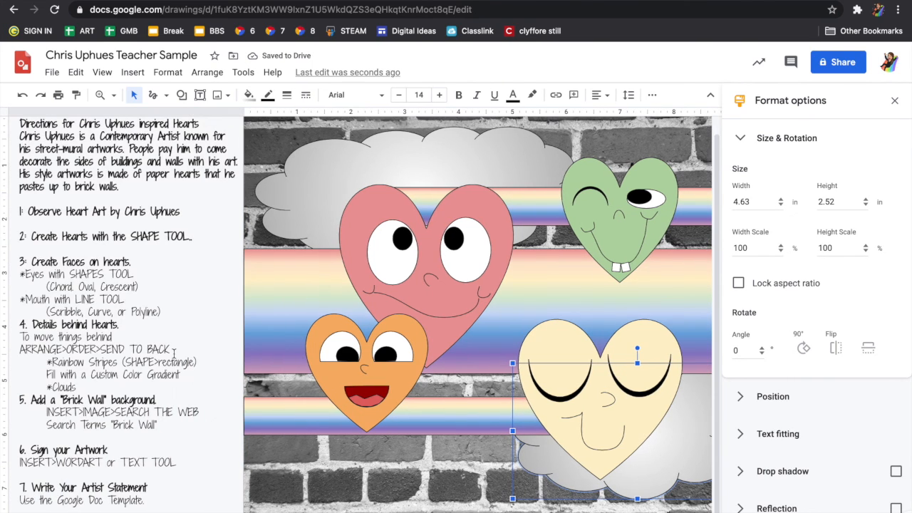
left_click(134, 73)
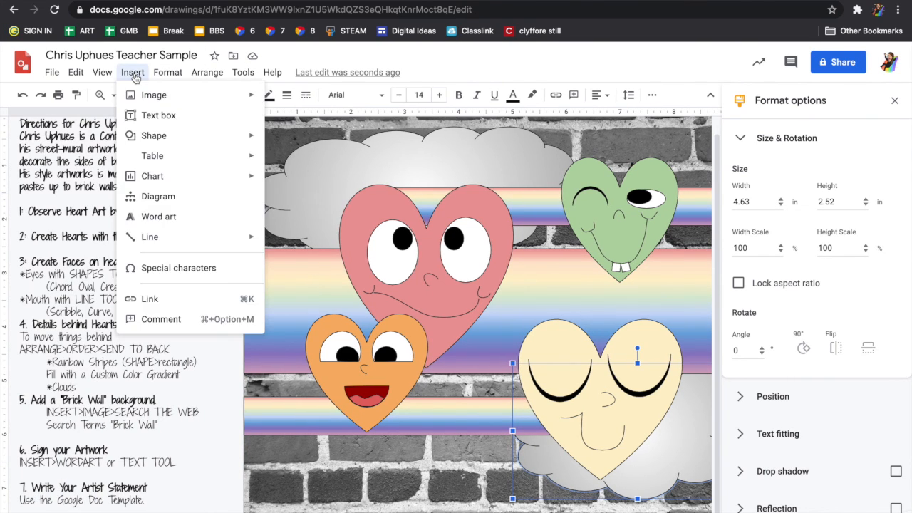
left_click(163, 217)
type("jeanna")
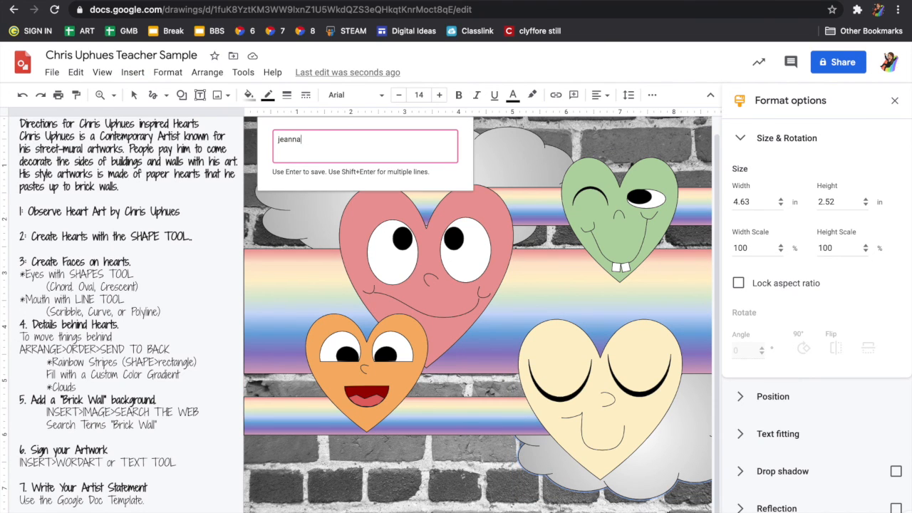
type("mariedressel 2021")
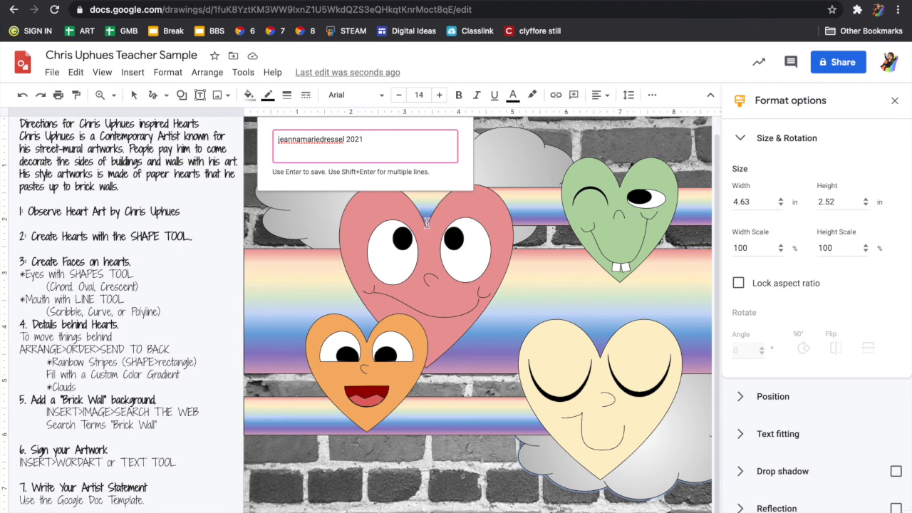
key("Return")
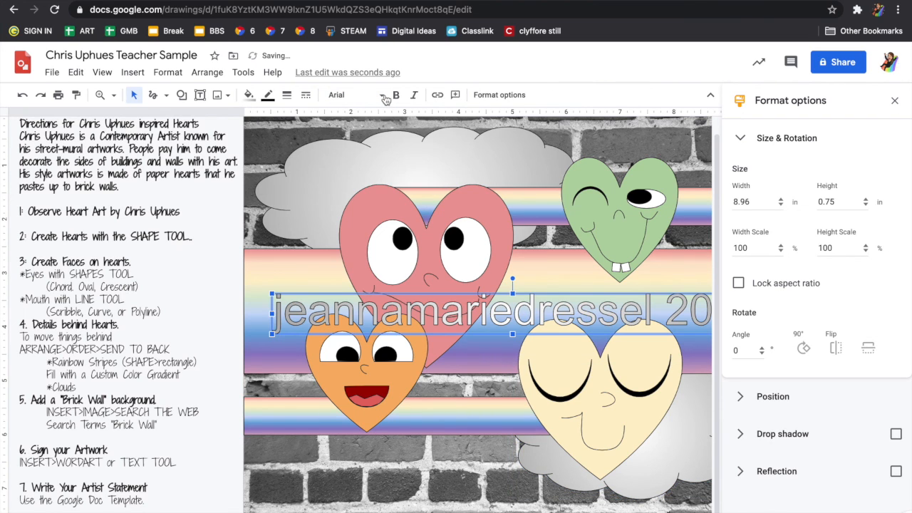
Set the signature in the handwritten Shadows font, then shrink it to about 3.57 by 0.6 in at the artwork's lower-left corner.
left_click(385, 99)
left_click(394, 168)
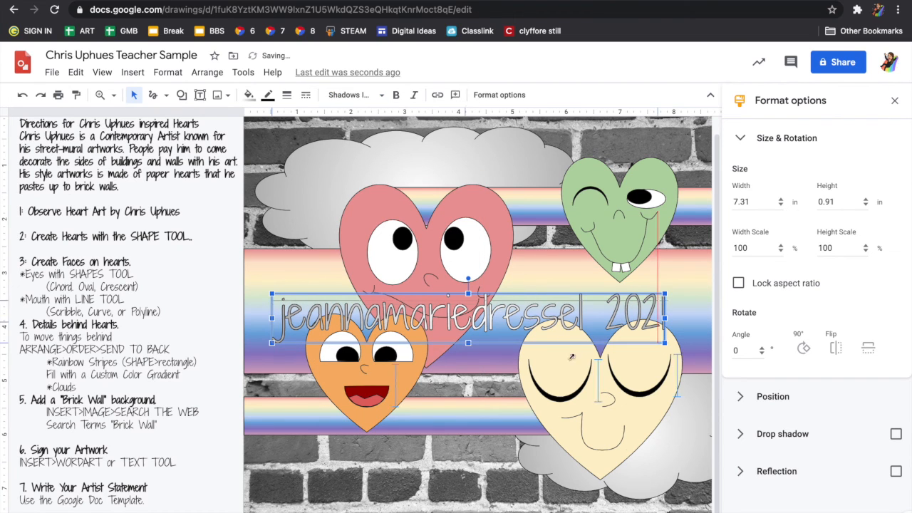
left_click_drag(504, 322, 464, 309)
left_click_drag(403, 325, 374, 494)
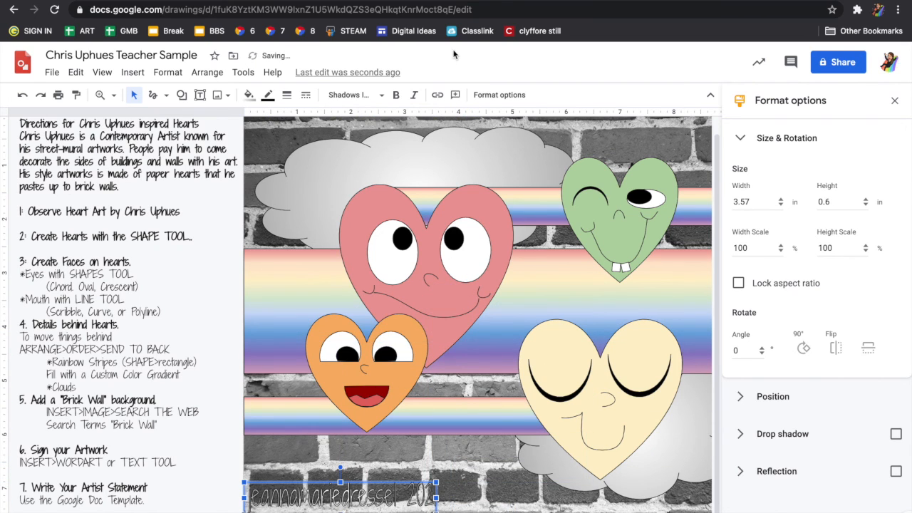
Fill the signature with the custom pastel rainbow gradient and give its lettering a red outline.
left_click(249, 95)
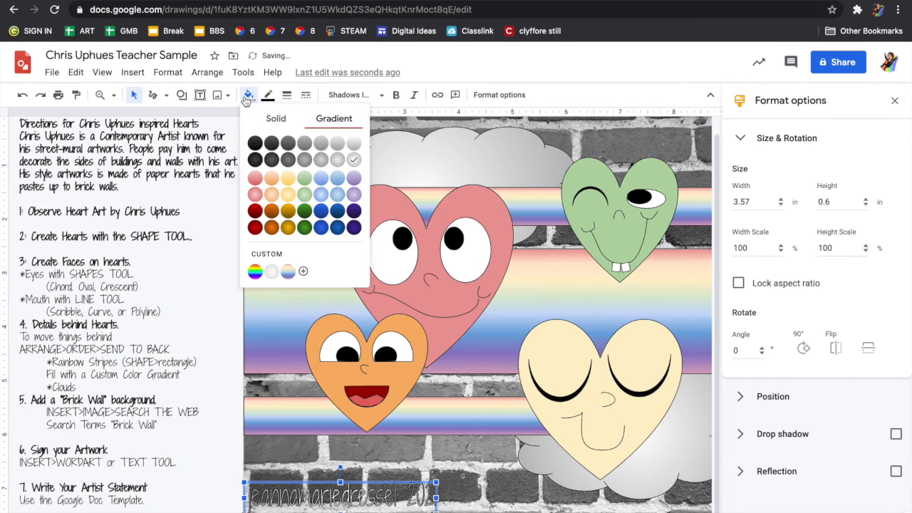
left_click(289, 272)
left_click(268, 95)
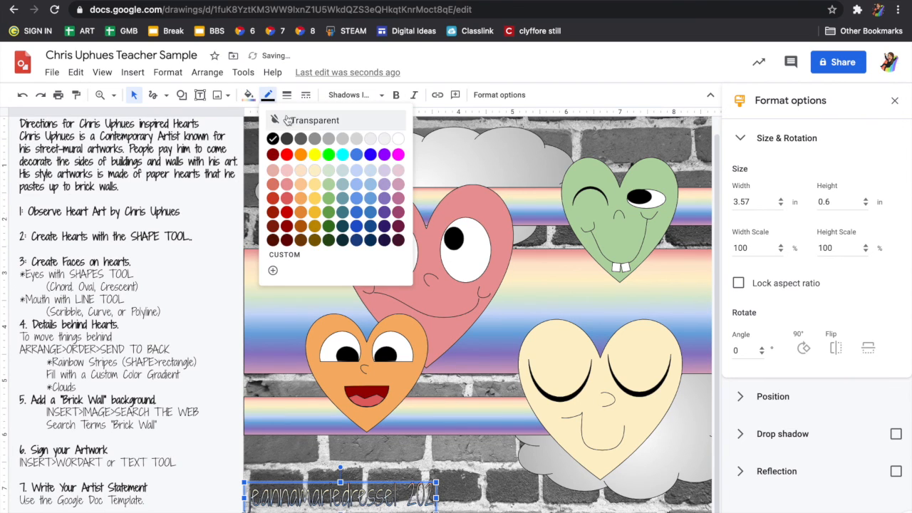
left_click(351, 123)
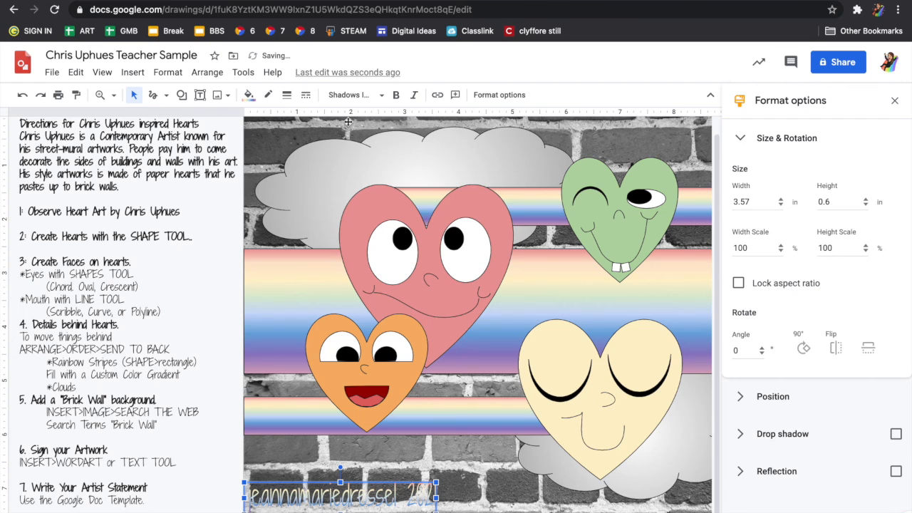
left_click(268, 94)
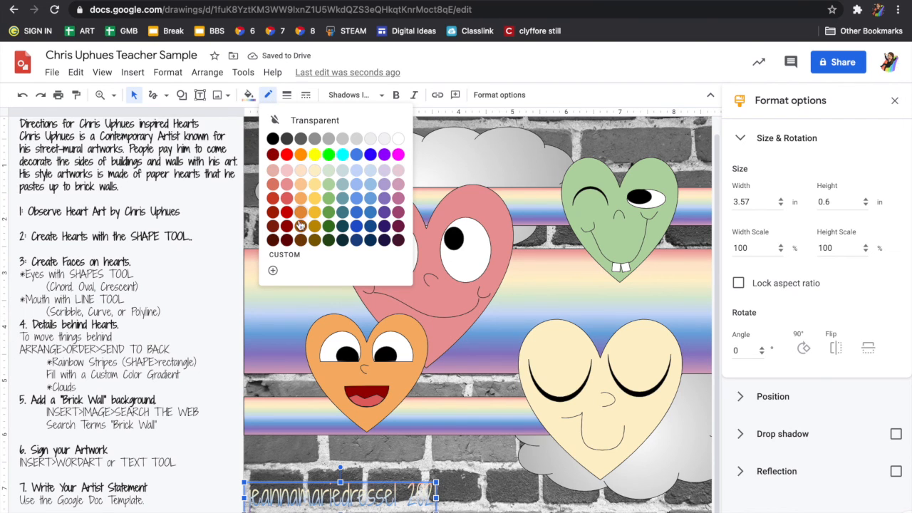
left_click(288, 200)
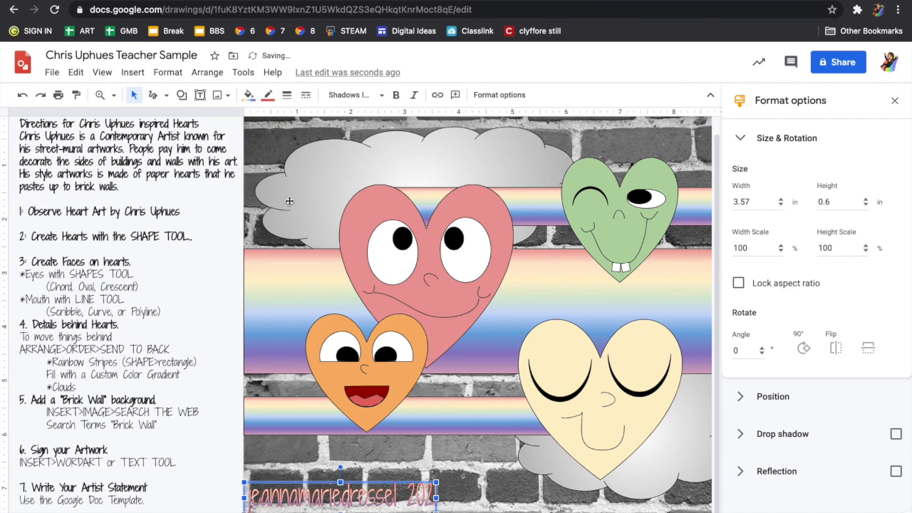
Shift the signature slightly right and up, away from the artwork's lower-left edges.
left_click(289, 430)
left_click_drag(317, 504, 329, 505)
key("Up")
key("Up")
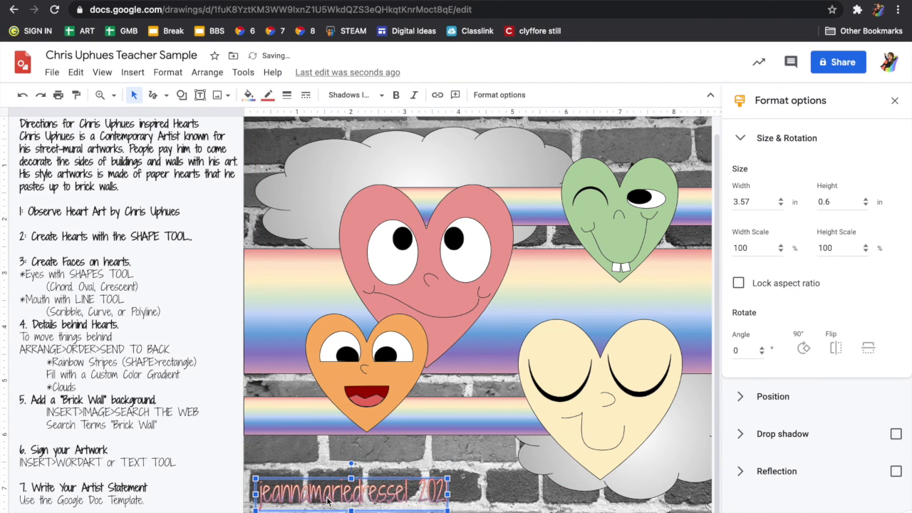